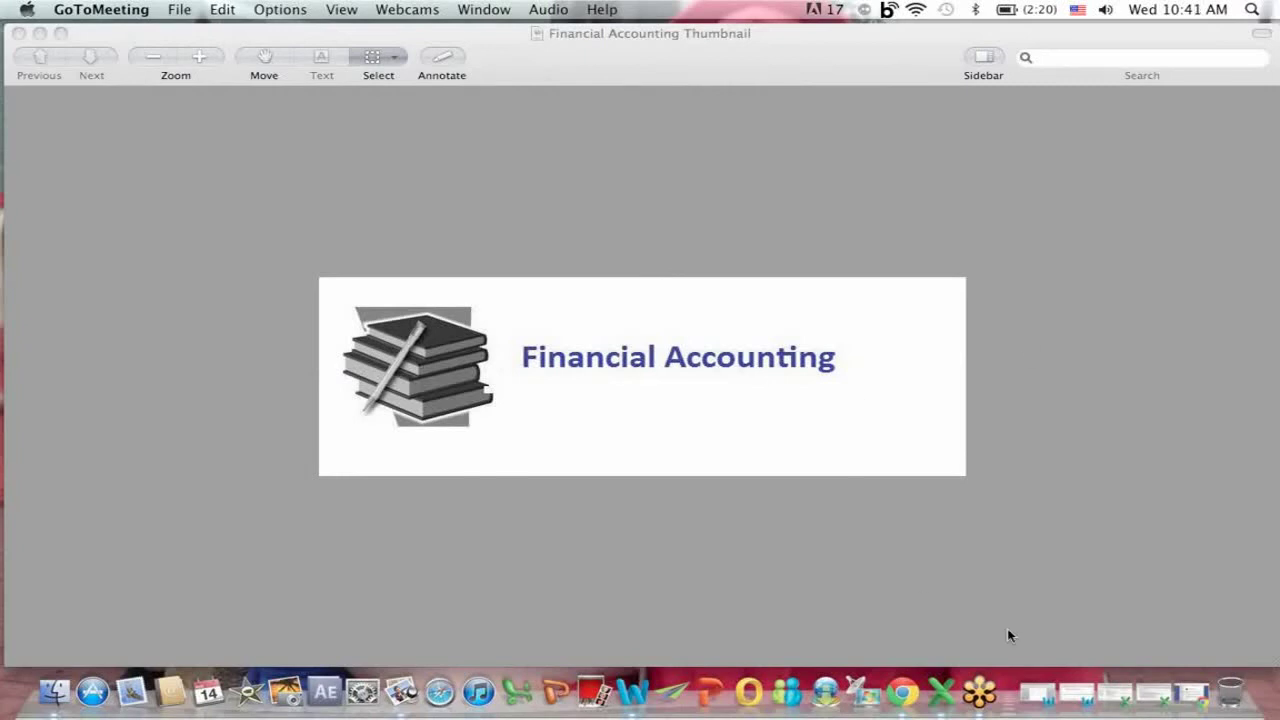
- Restore the minimized Proof of Cash and Bank Rec.xlsx workbook from the Dock
left_click(1152, 692)
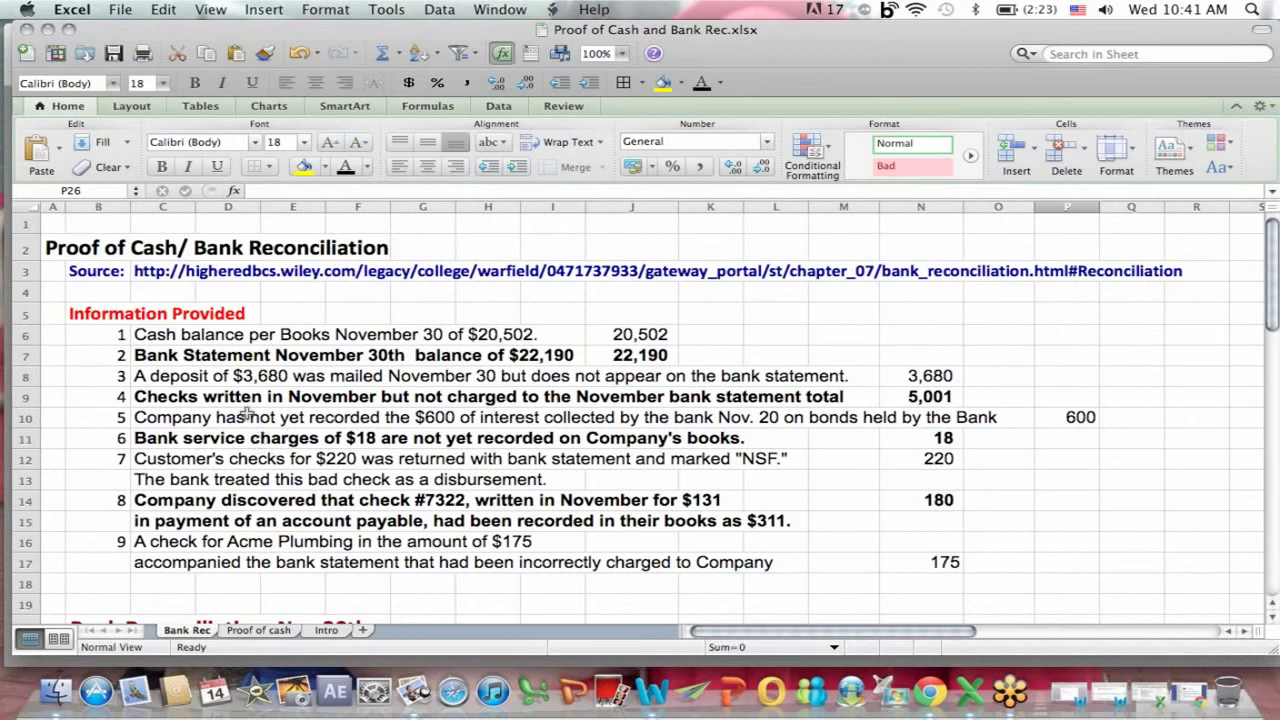
- Highlight the Bank Rec information list and column M reconciliation amounts, then go to the Proof of cash sheet
left_click_drag(140, 338, 851, 580)
left_click(1064, 333)
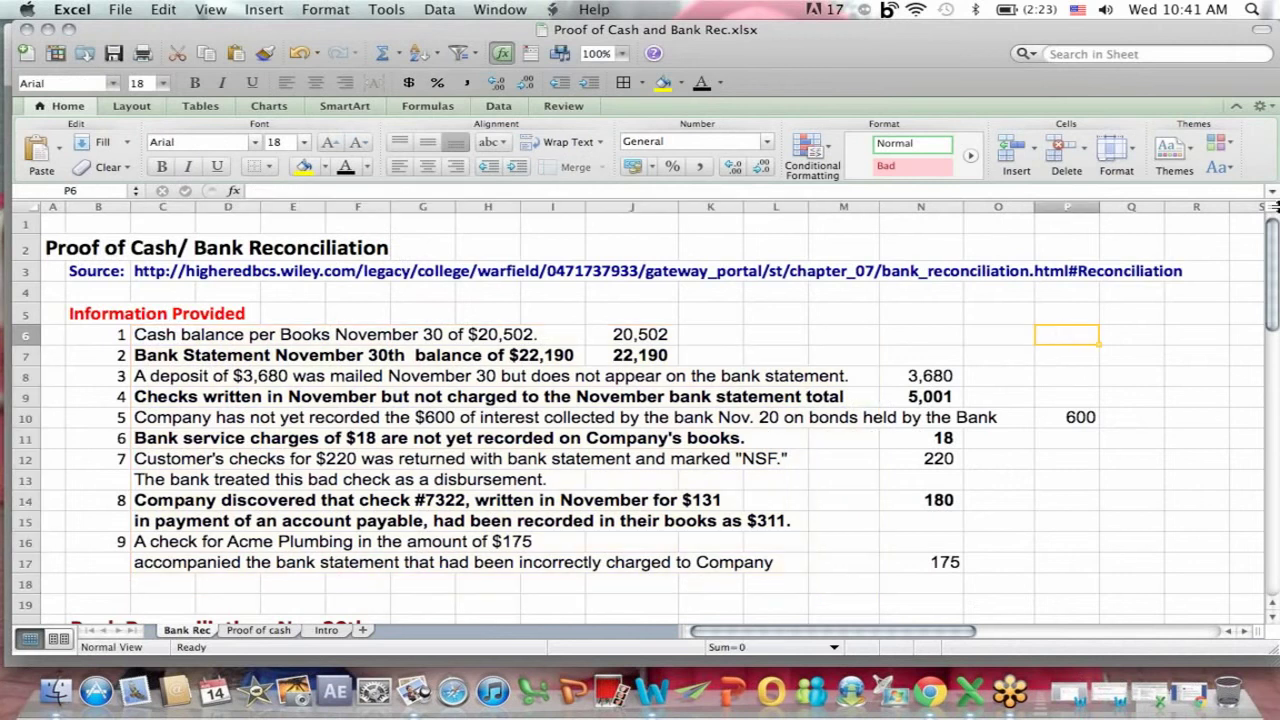
left_click_drag(1272, 232, 1272, 333)
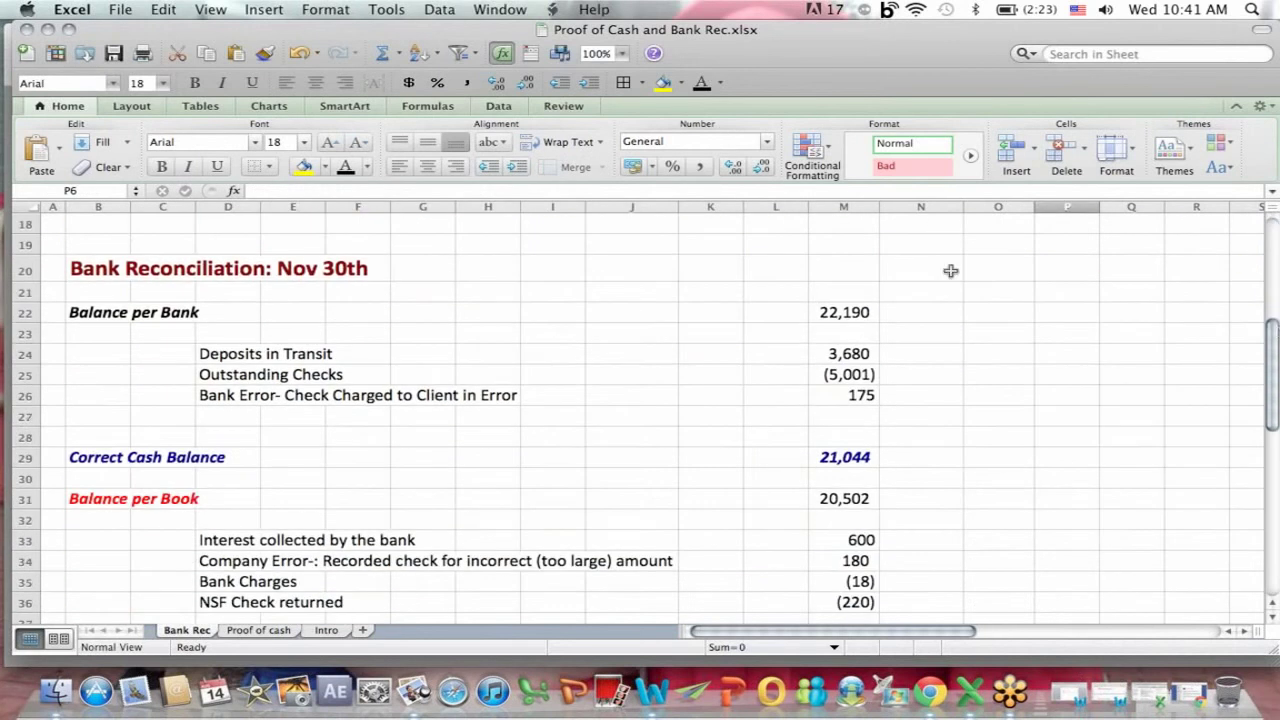
left_click_drag(845, 308, 854, 566)
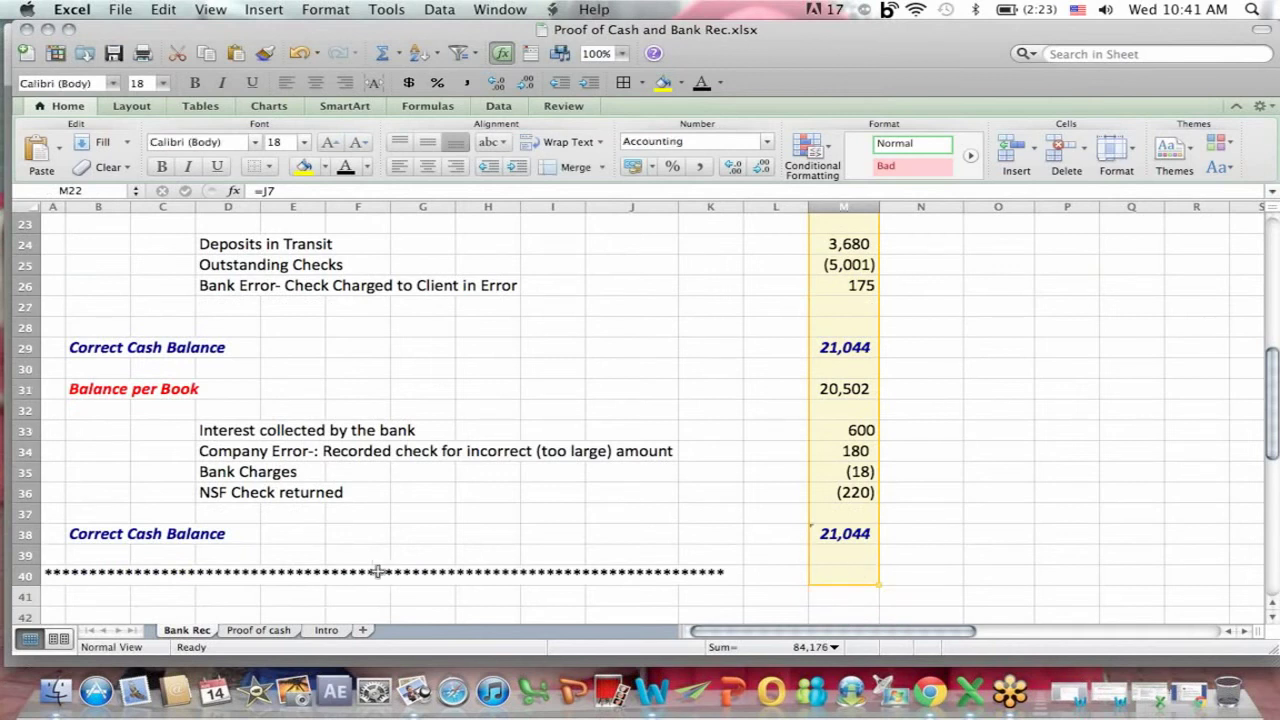
left_click(258, 630)
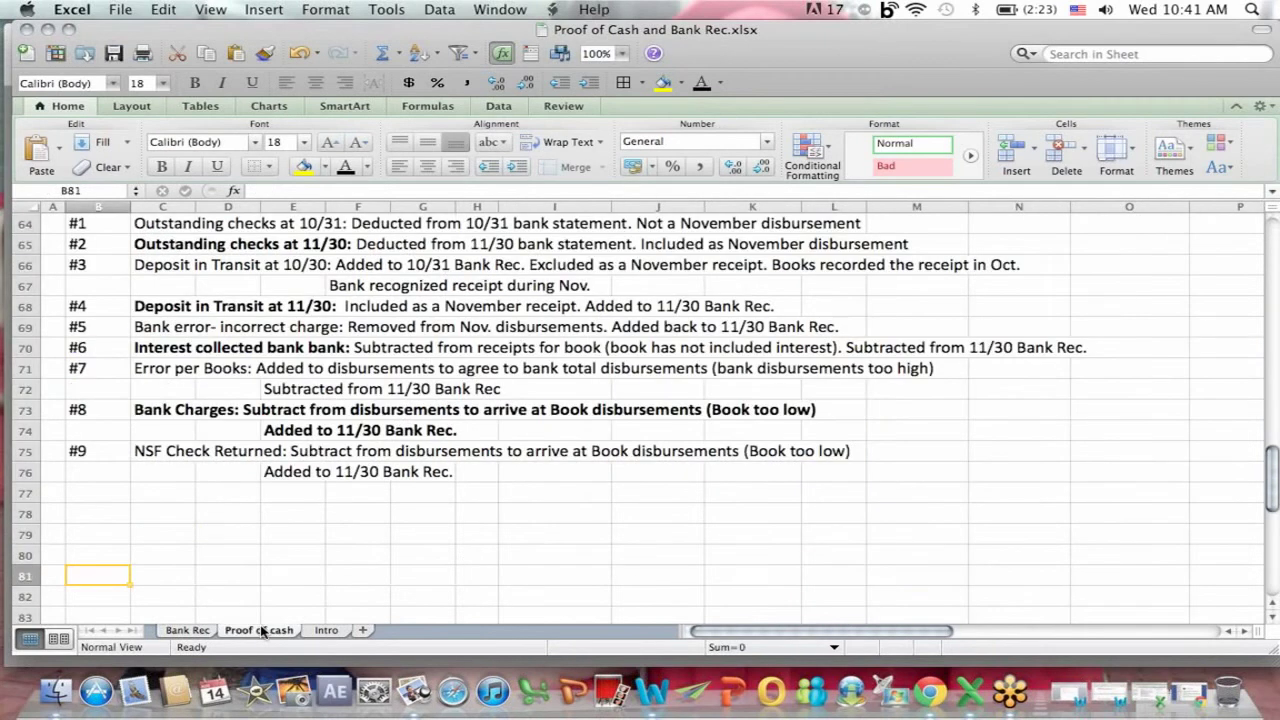
left_click(590, 449)
key("Return")
key("Down")
key("Down")
key("Down")
key("Down")
key("Down")
key("Down")
key("Down")
key("Down")
key("Down")
key("Down")
key("Down")
key("Down")
key("Down")
key("Down")
key("Down")
key("Down")
key("Down")
key("Down")
key("Down")
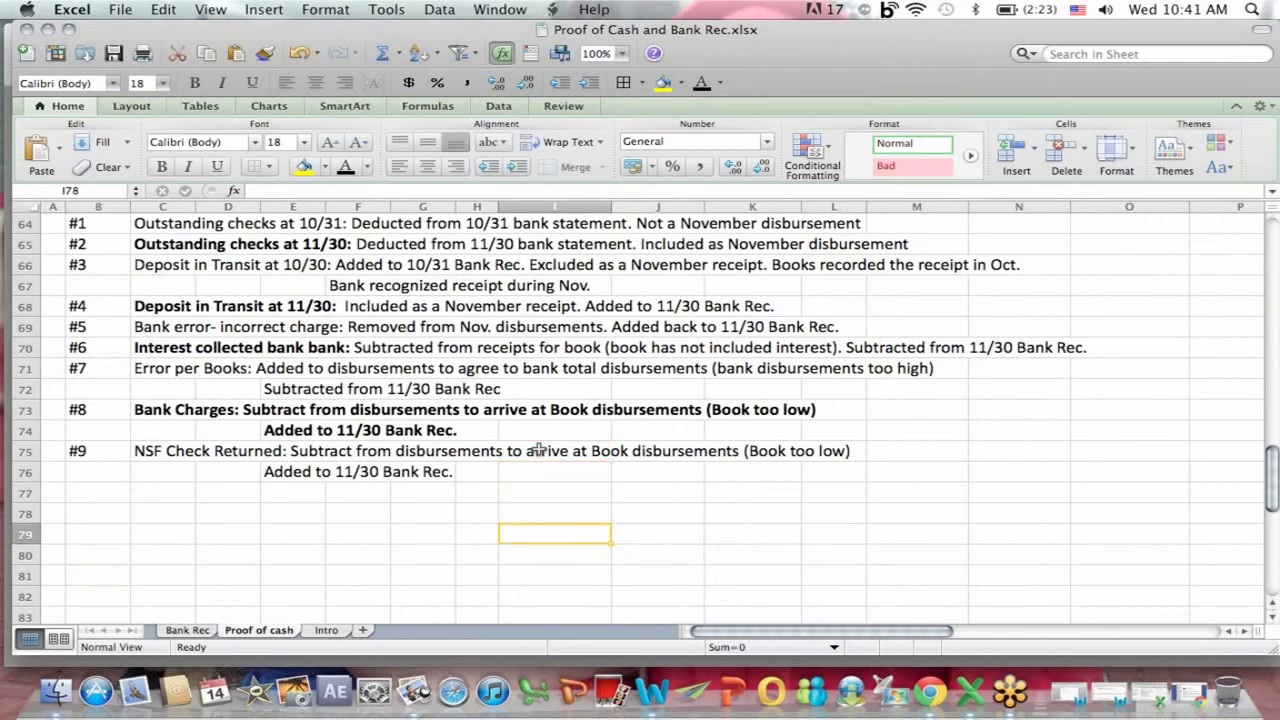
key("Down")
key("Down")
key("Down")
key("Down")
key("Down")
key("Down")
key("Down")
key("Down")
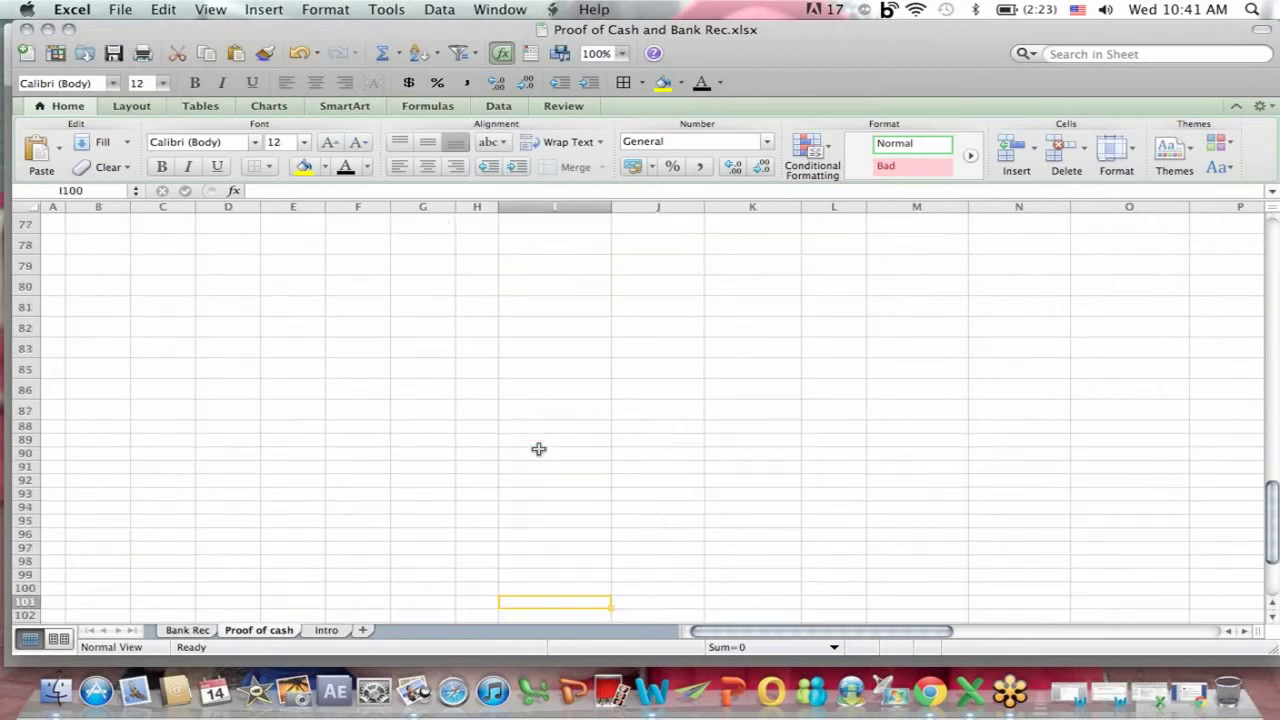
scroll(1268, 225, "up", 15)
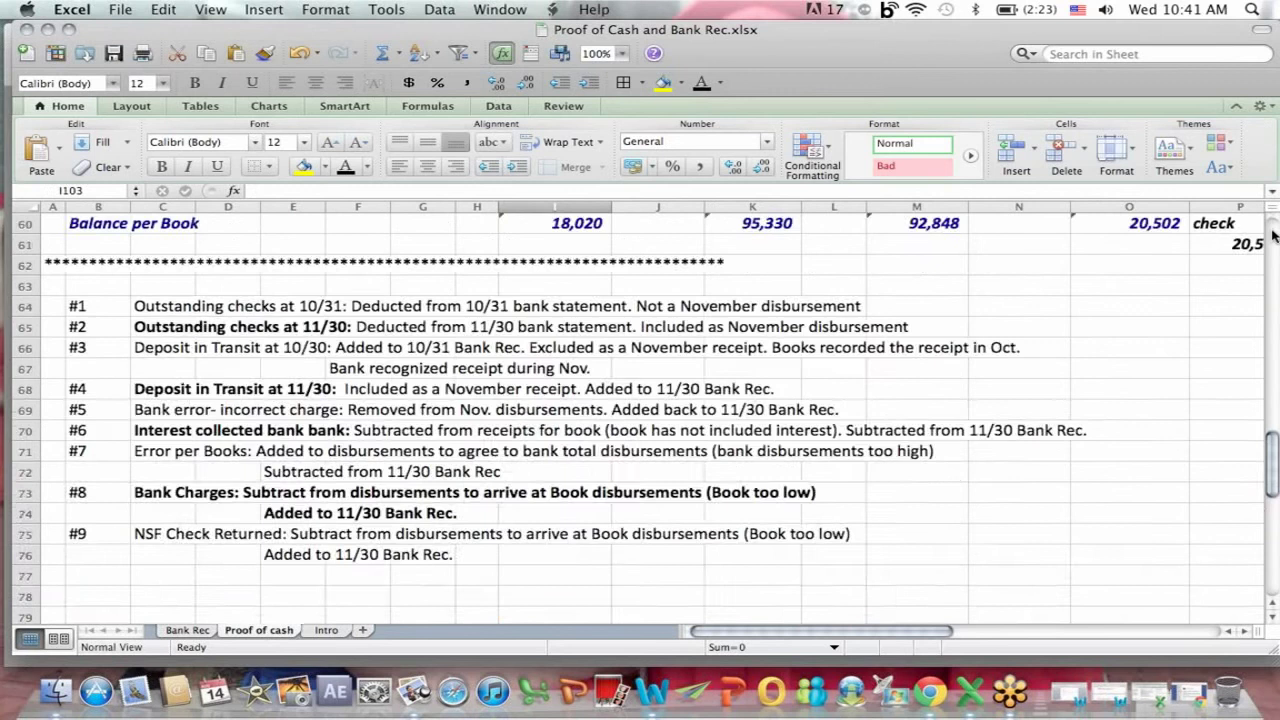
left_click(409, 251)
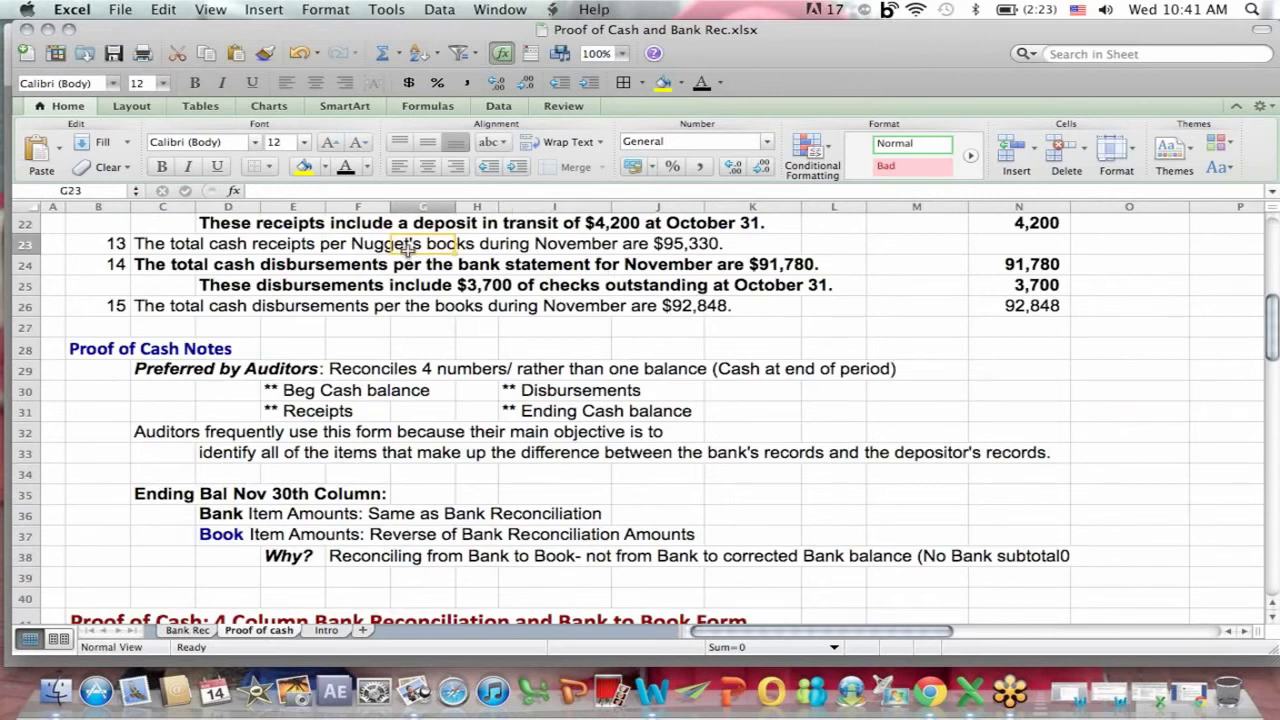
key("Up")
key("Up")
key("Up")
key("Up")
key("Up")
key("Up")
key("Up")
key("Up")
key("Up")
key("Up")
key("Up")
key("Up")
key("Up")
key("Up")
key("Up")
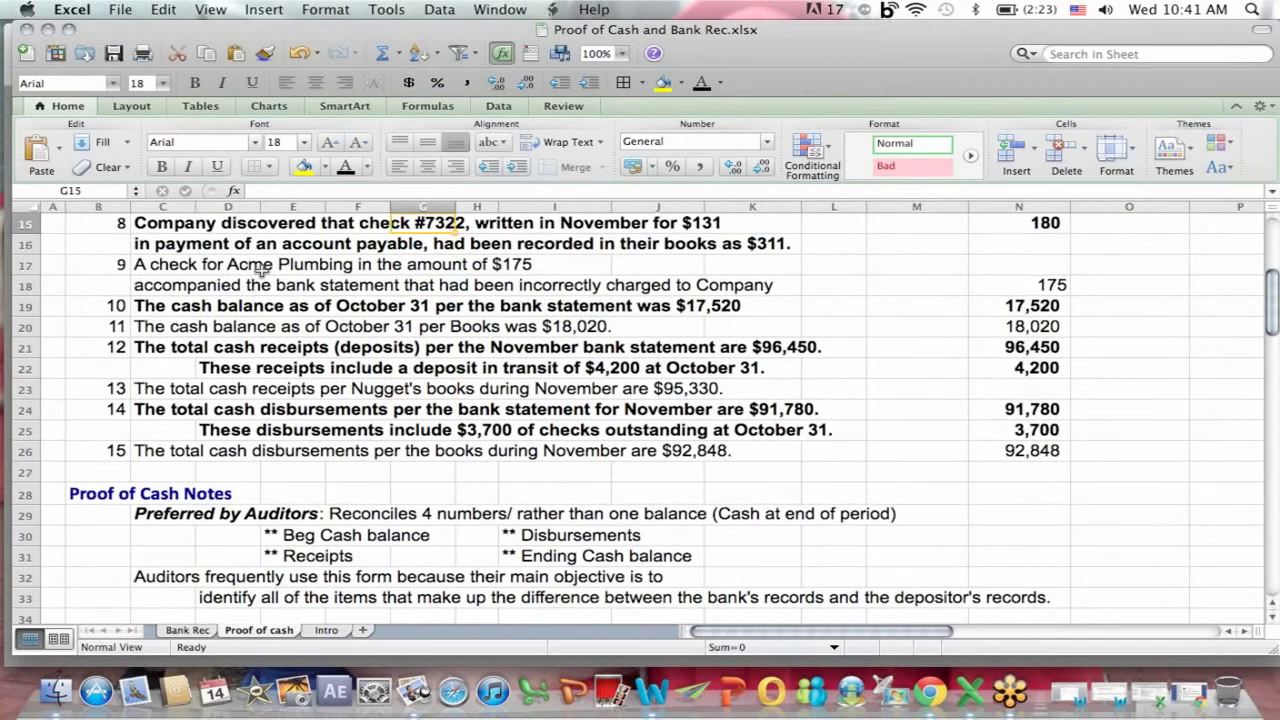
key("Up")
key("Up")
key("Up")
key("Up")
key("Up")
key("Up")
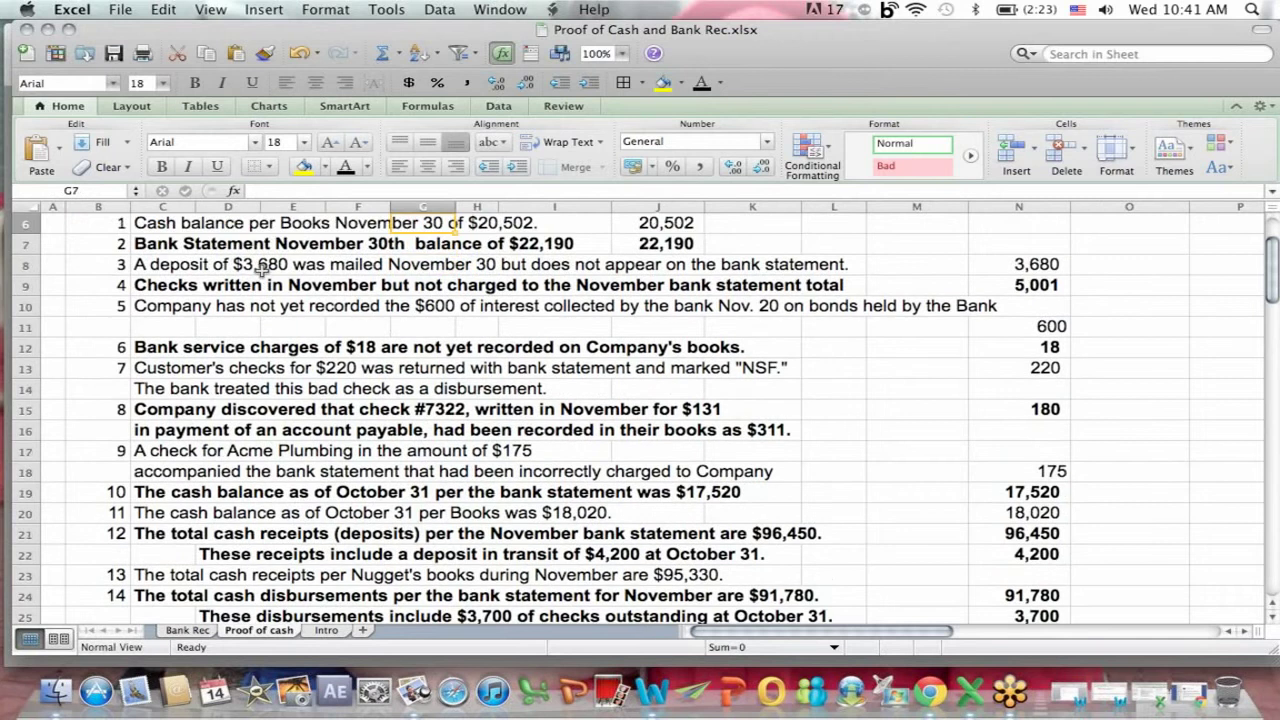
left_click_drag(90, 313, 840, 567)
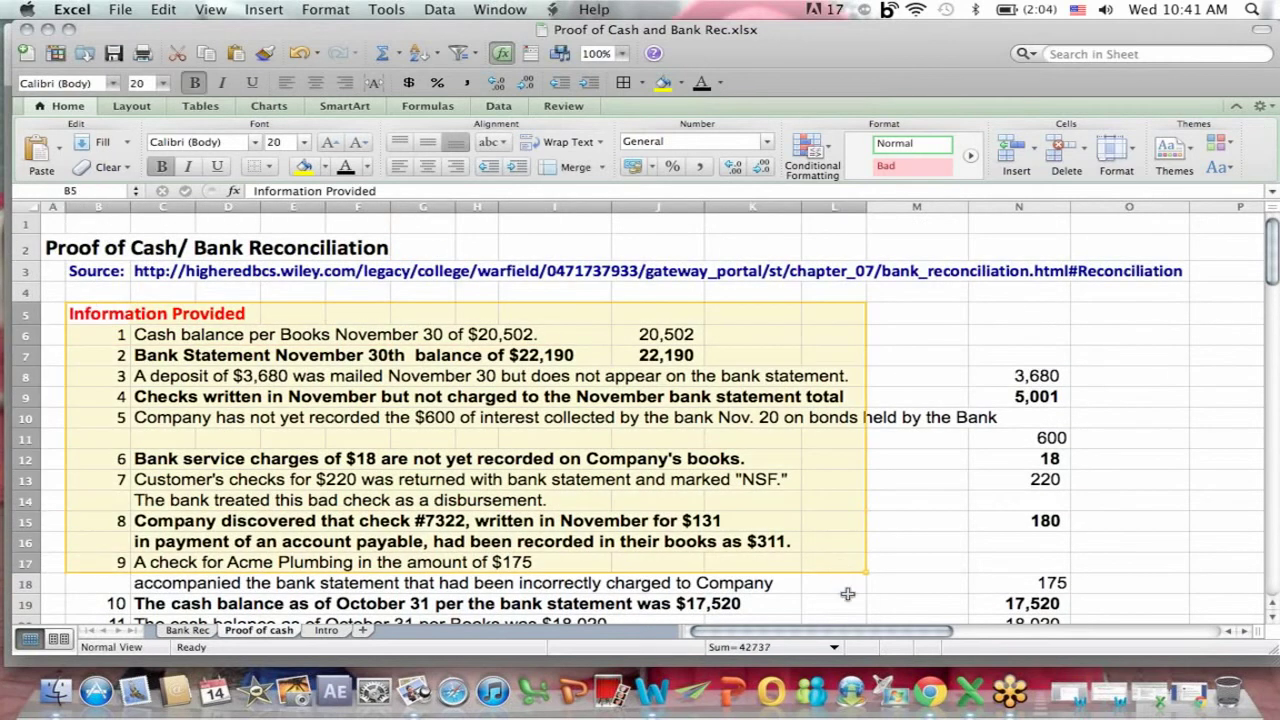
left_click(848, 594)
key("Down")
key("Down")
key("Down")
key("Down")
key("Down")
key("Down")
key("Down")
key("Down")
key("Down")
key("Down")
key("Down")
key("Down")
key("Down")
key("Down")
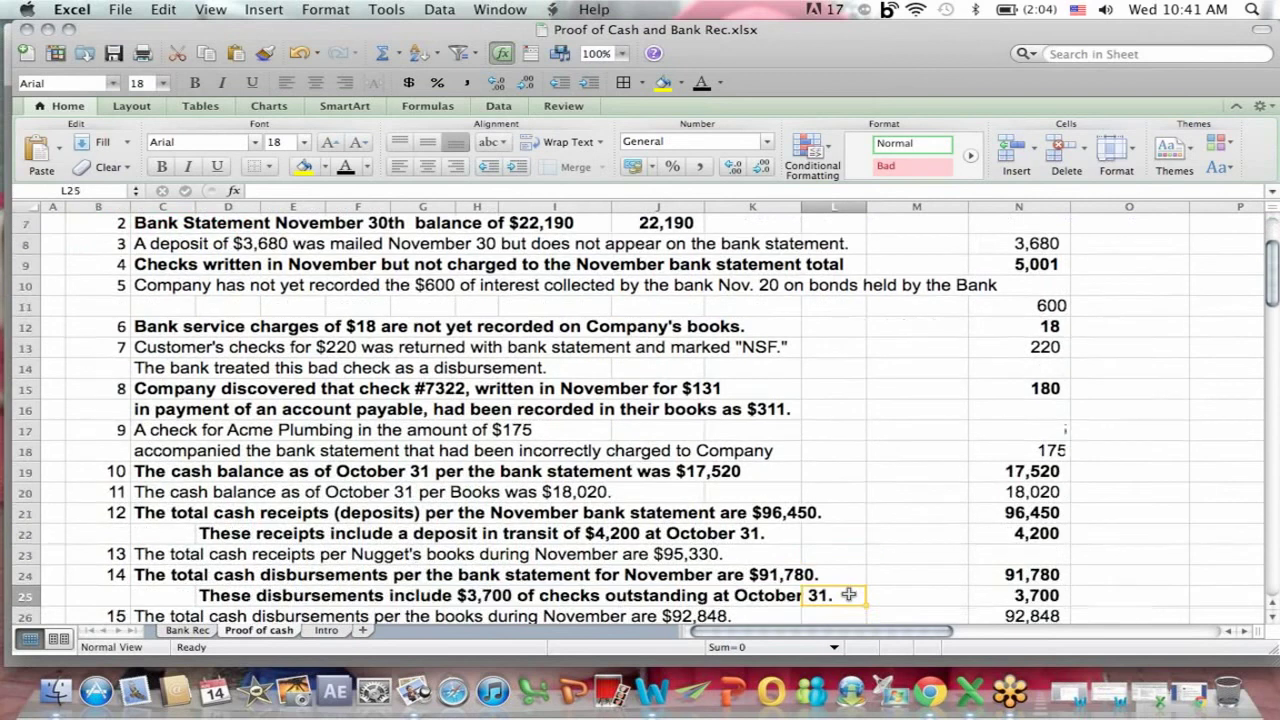
key("Down")
key("Down")
key("Down")
key("Down")
key("Down")
key("Down")
key("Down")
key("Down")
key("Down")
key("Down")
key("Down")
key("Down")
key("Down")
key("Down")
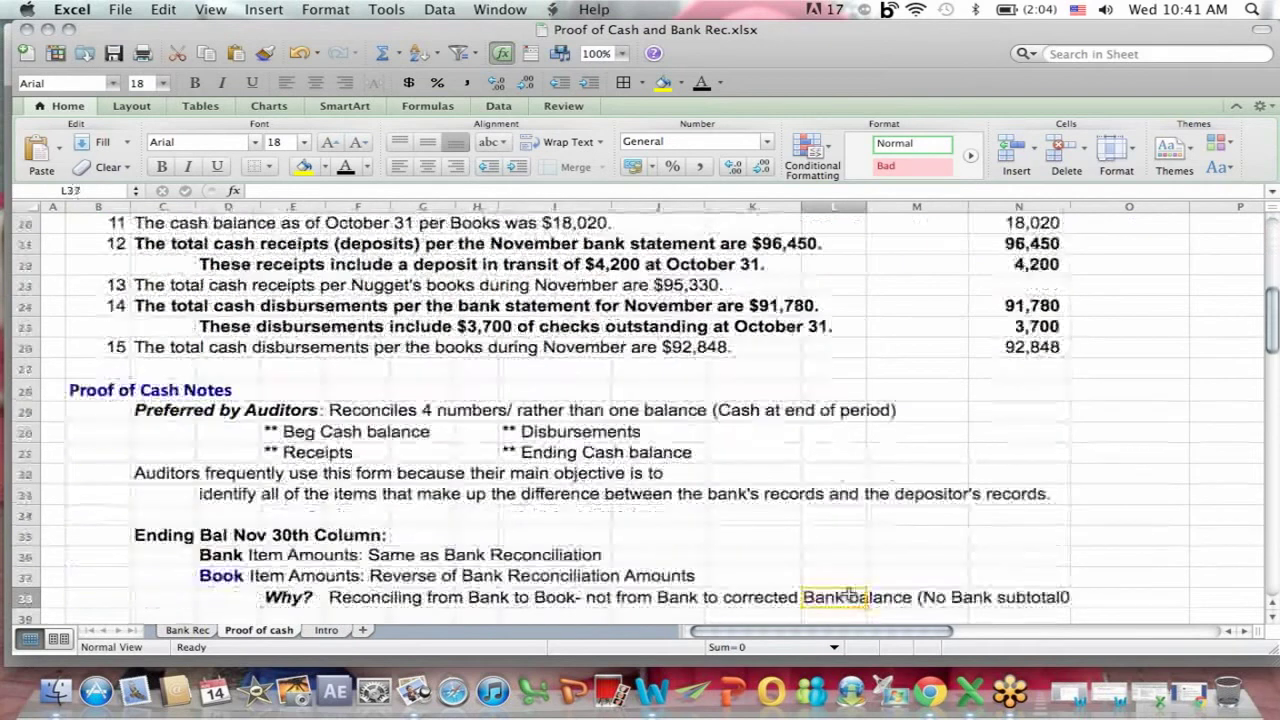
key("Down")
key("Down")
key("Down")
key("Down")
key("Down")
key("Down")
key("Down")
key("Down")
key("Down")
key("Down")
key("Down")
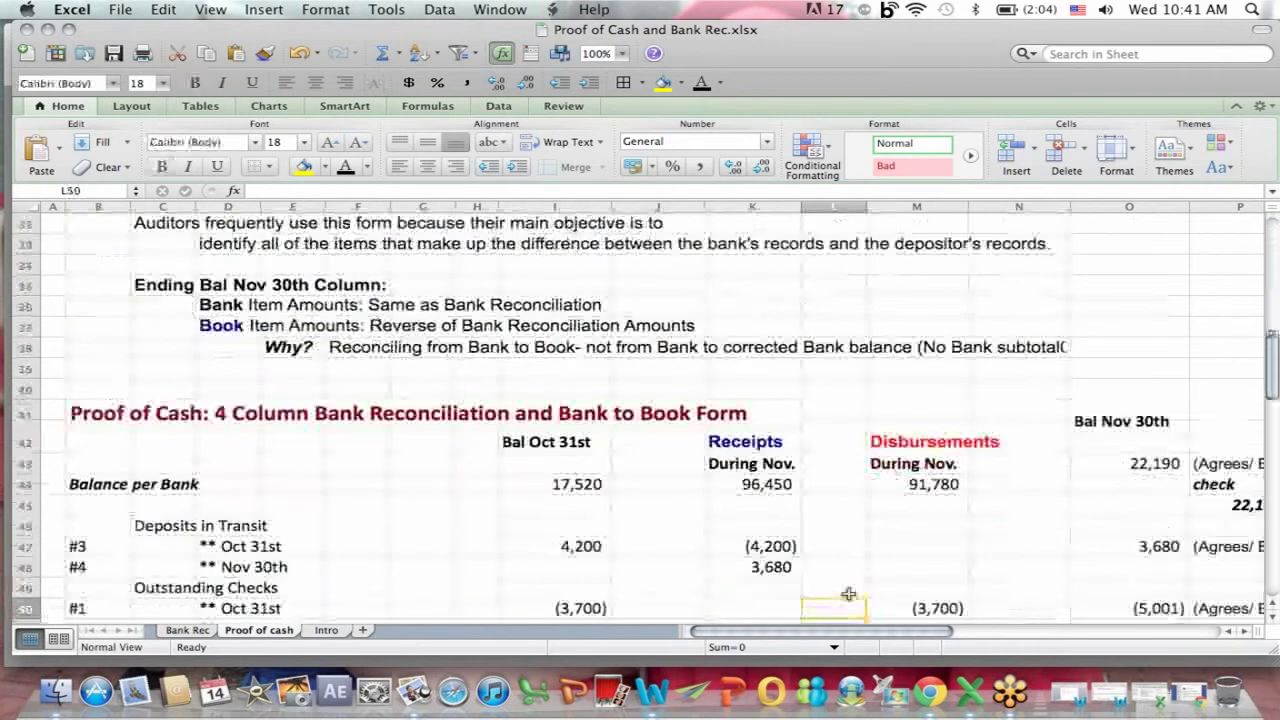
key("Down")
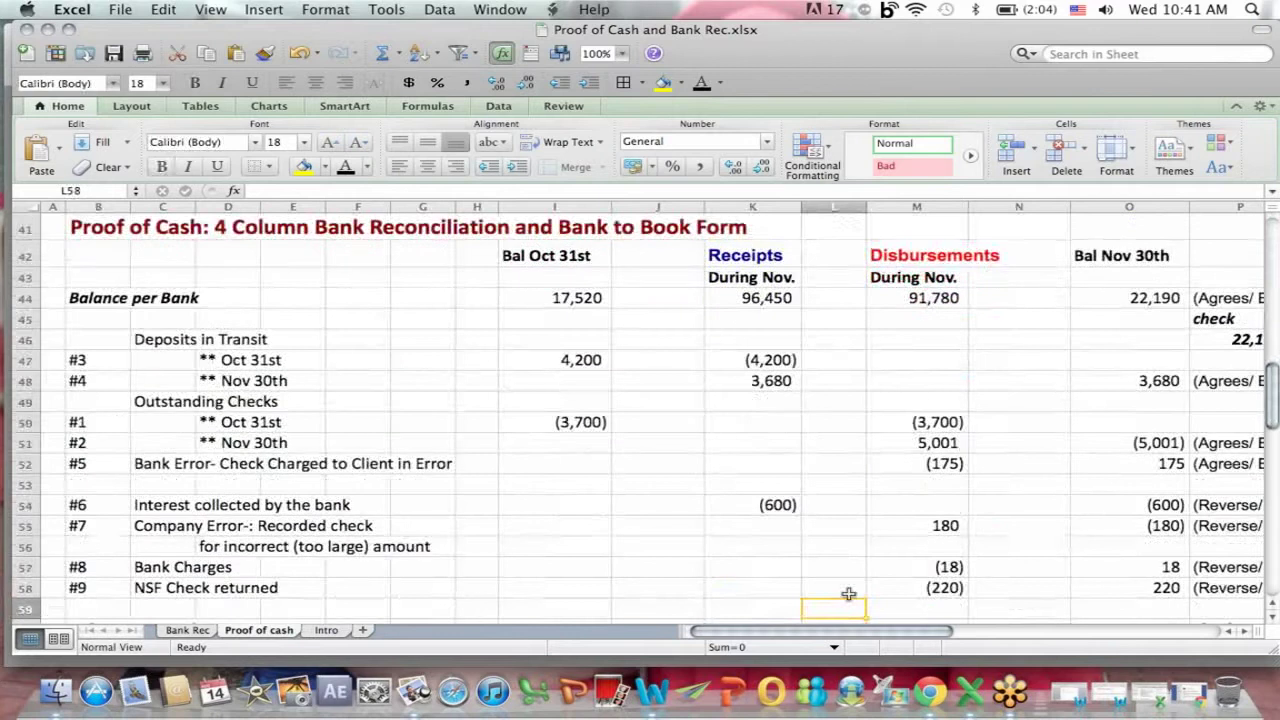
- Highlight the Balance per Bank label and the Bal Oct 31st, Receipts, Disbursements and Bal Nov 30th headings
left_click(76, 296)
left_click_drag(76, 296, 391, 311)
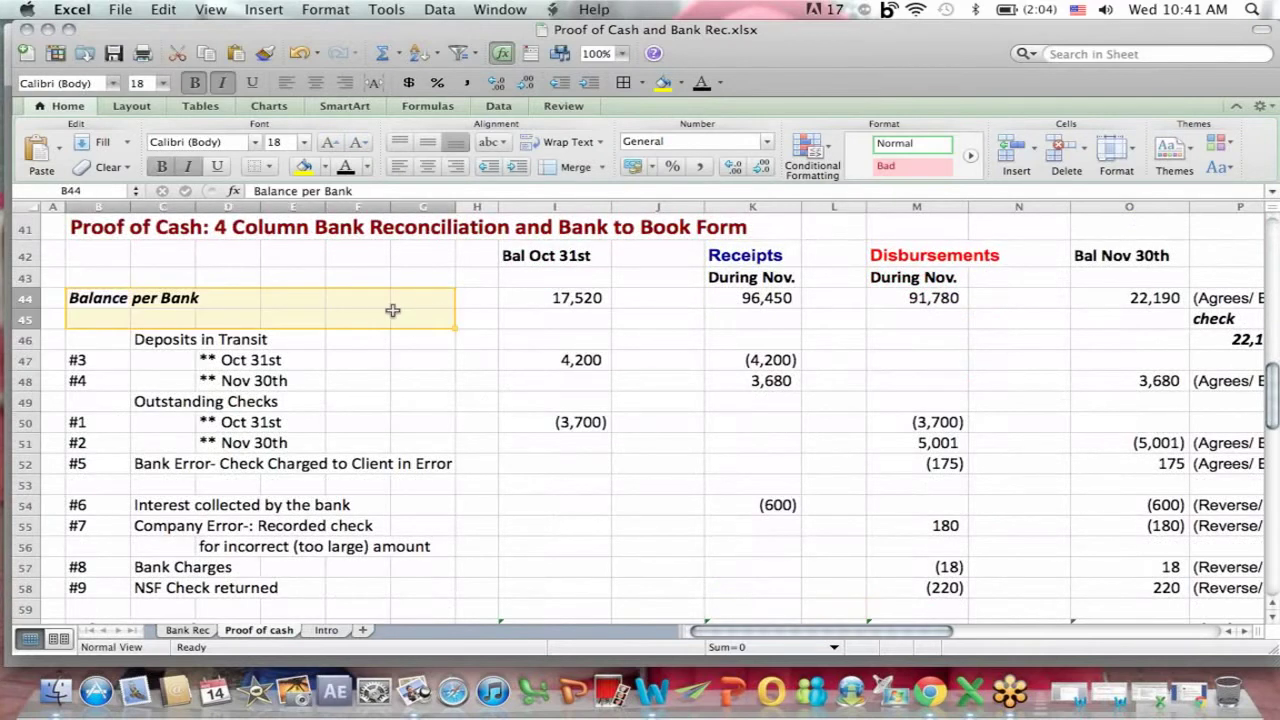
left_click(545, 253)
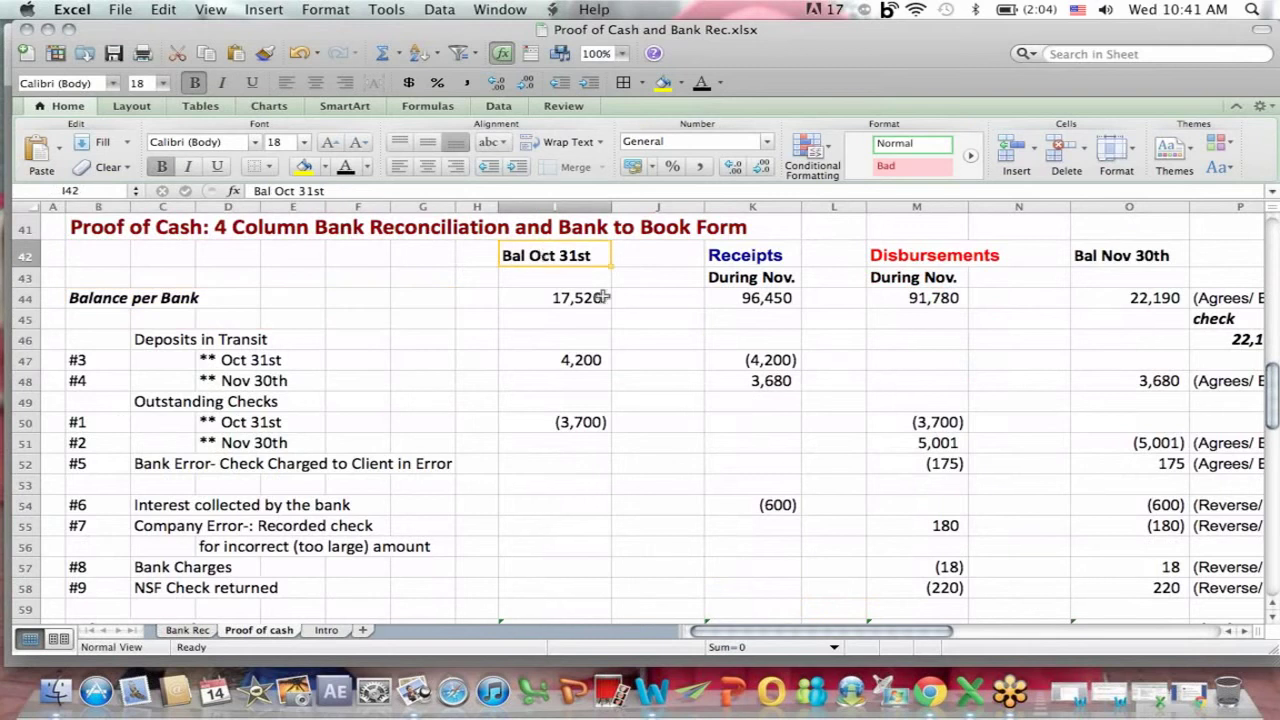
left_click(1165, 258)
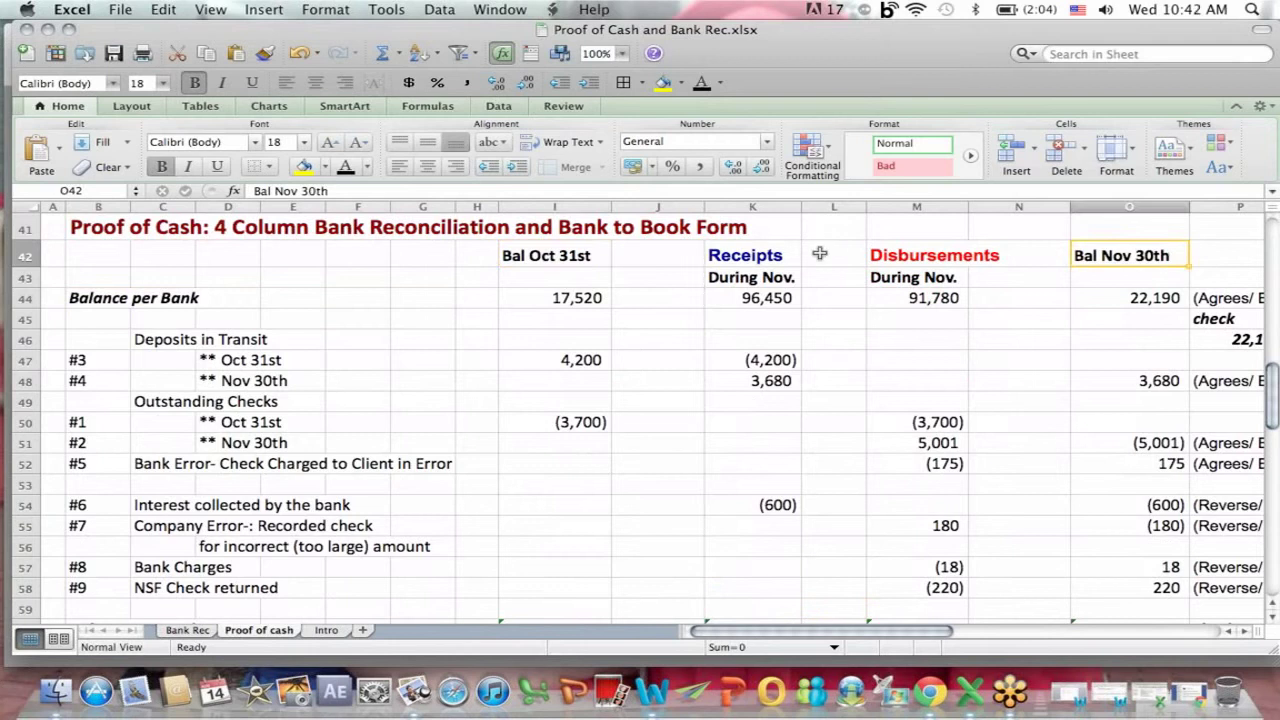
left_click_drag(723, 247, 1027, 280)
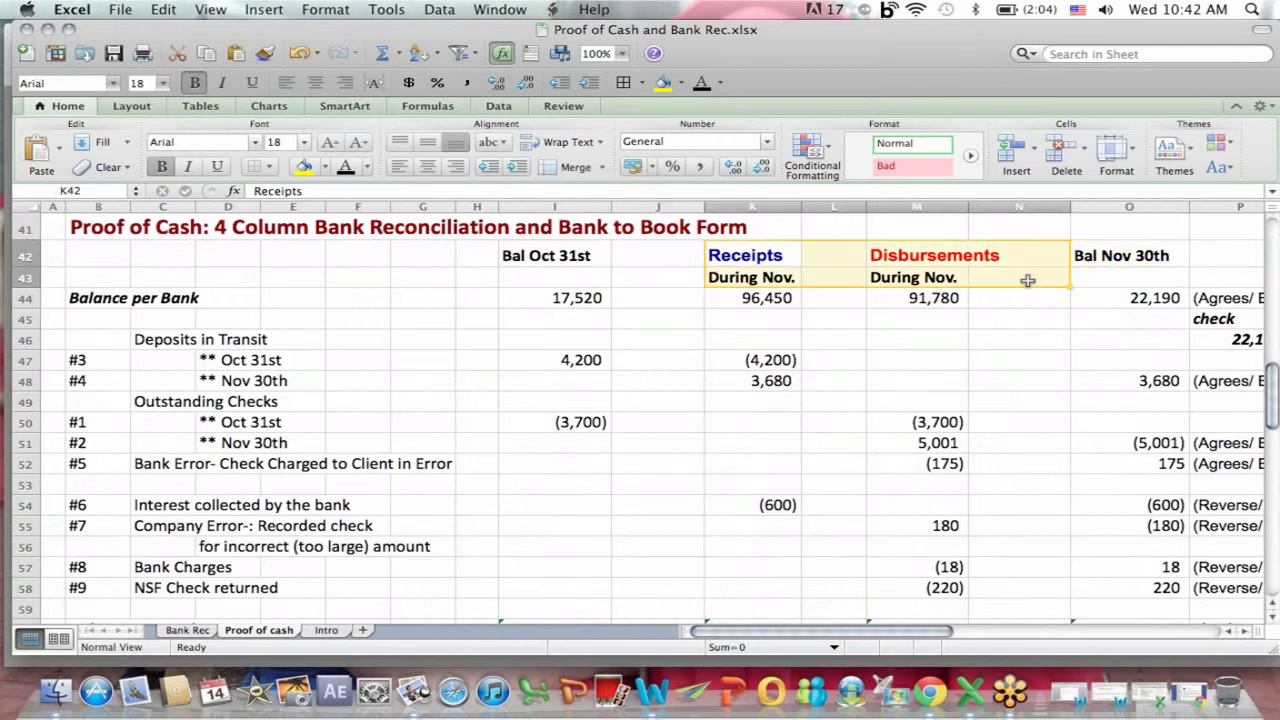
left_click(955, 375)
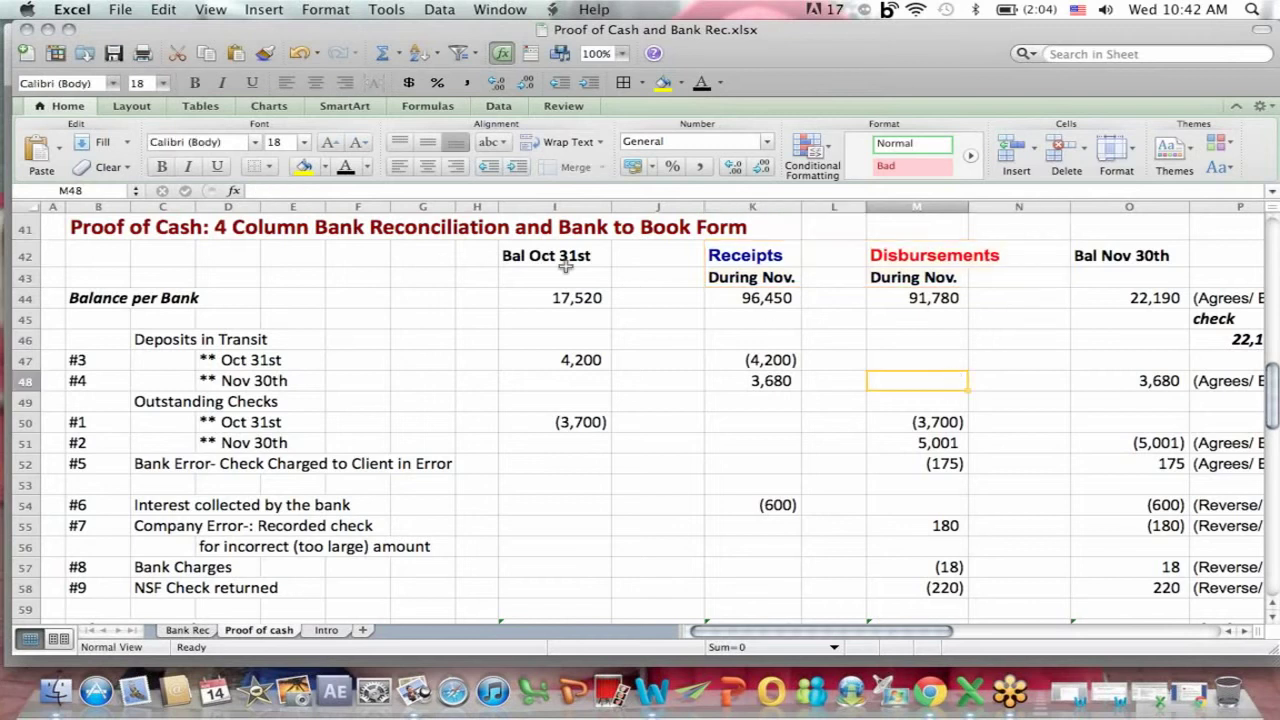
- Select the Bal Oct 31st figures, Disbursements and Bal Nov 30th headings, then return to Bank Rec
left_click_drag(553, 257, 557, 540)
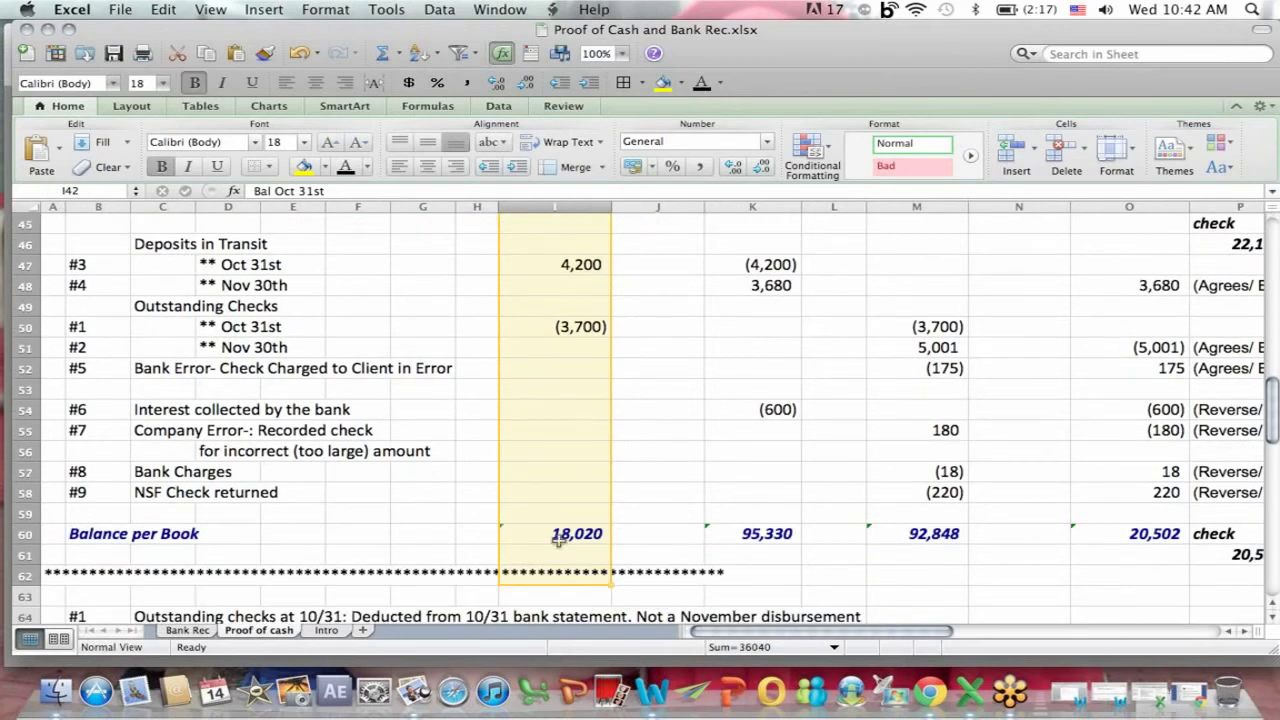
left_click(947, 221)
key("Up")
key("Up")
key("Up")
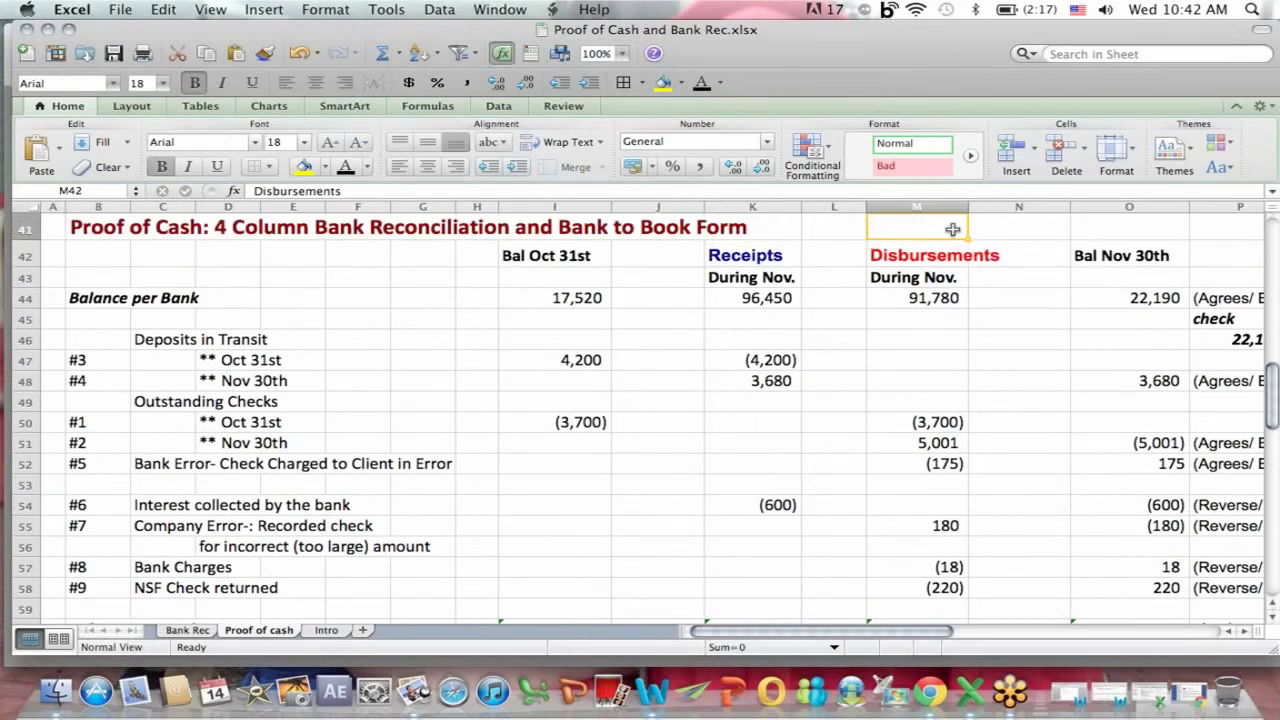
left_click(1126, 256)
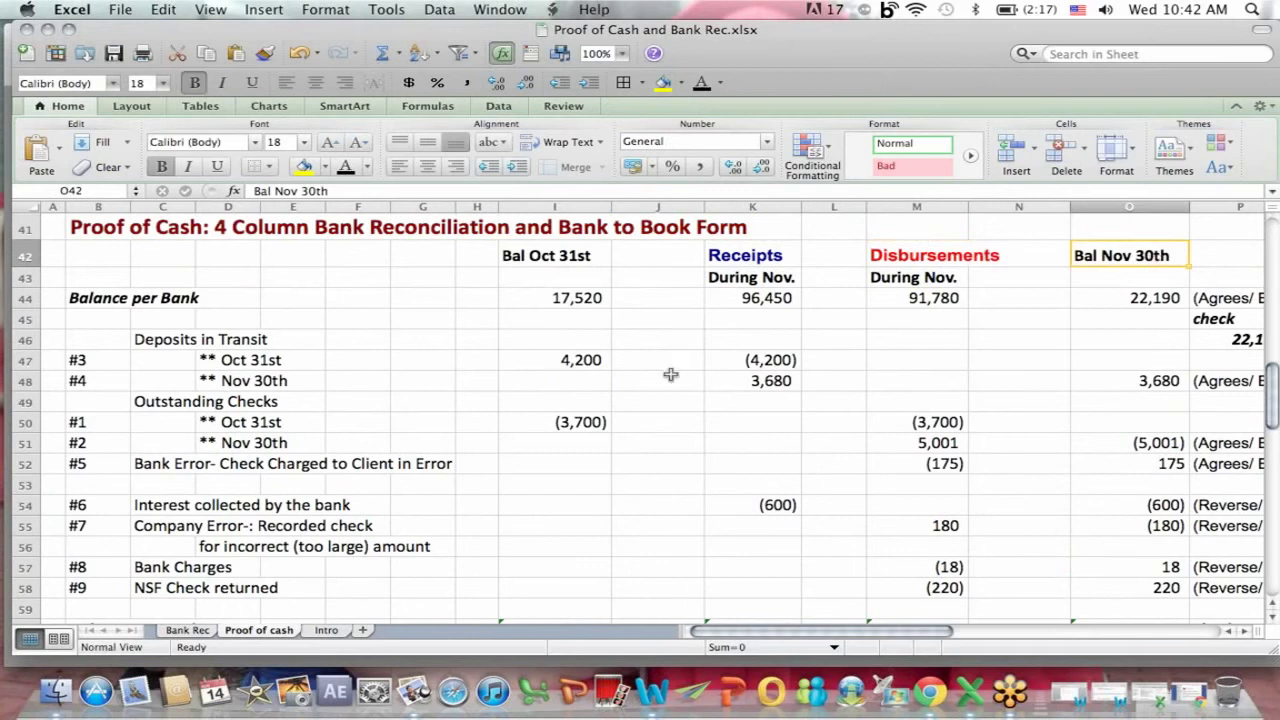
left_click(187, 630)
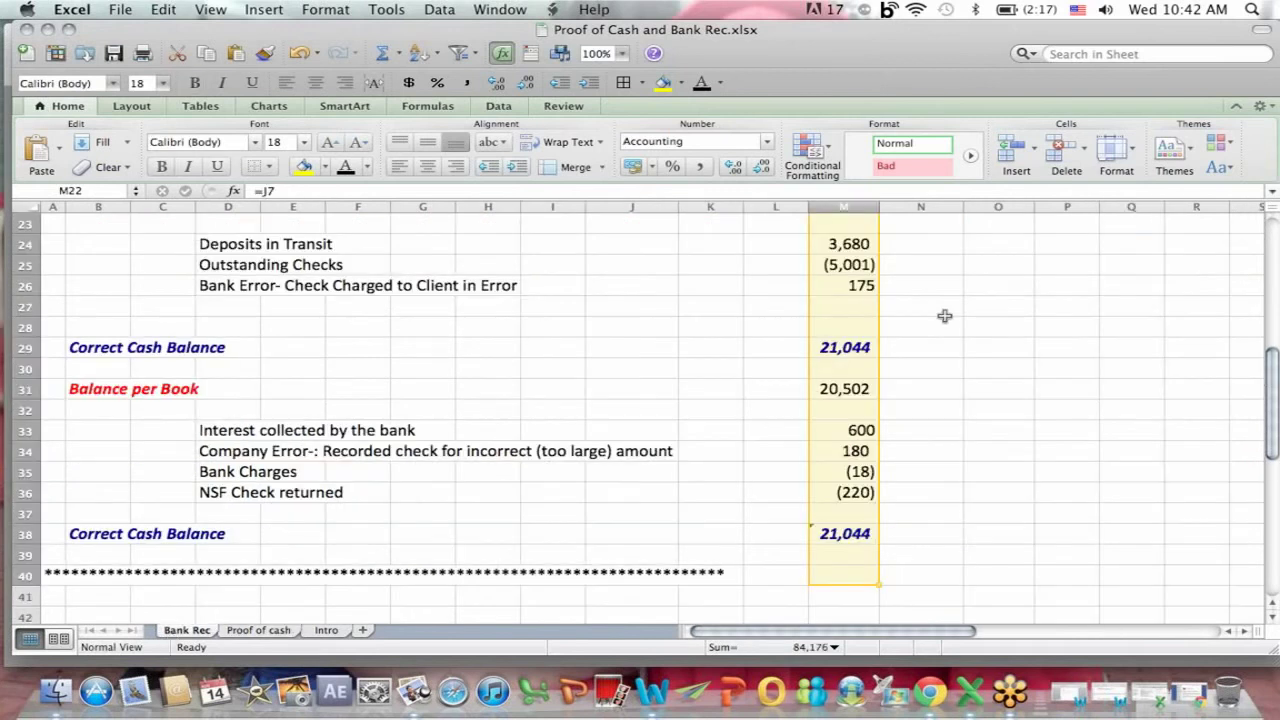
- Point out Bank Rec's Balance per Bank row, then select Proof of cash's Nov 30th bank balance 22,190
left_click(995, 260)
key("Up")
key("Up")
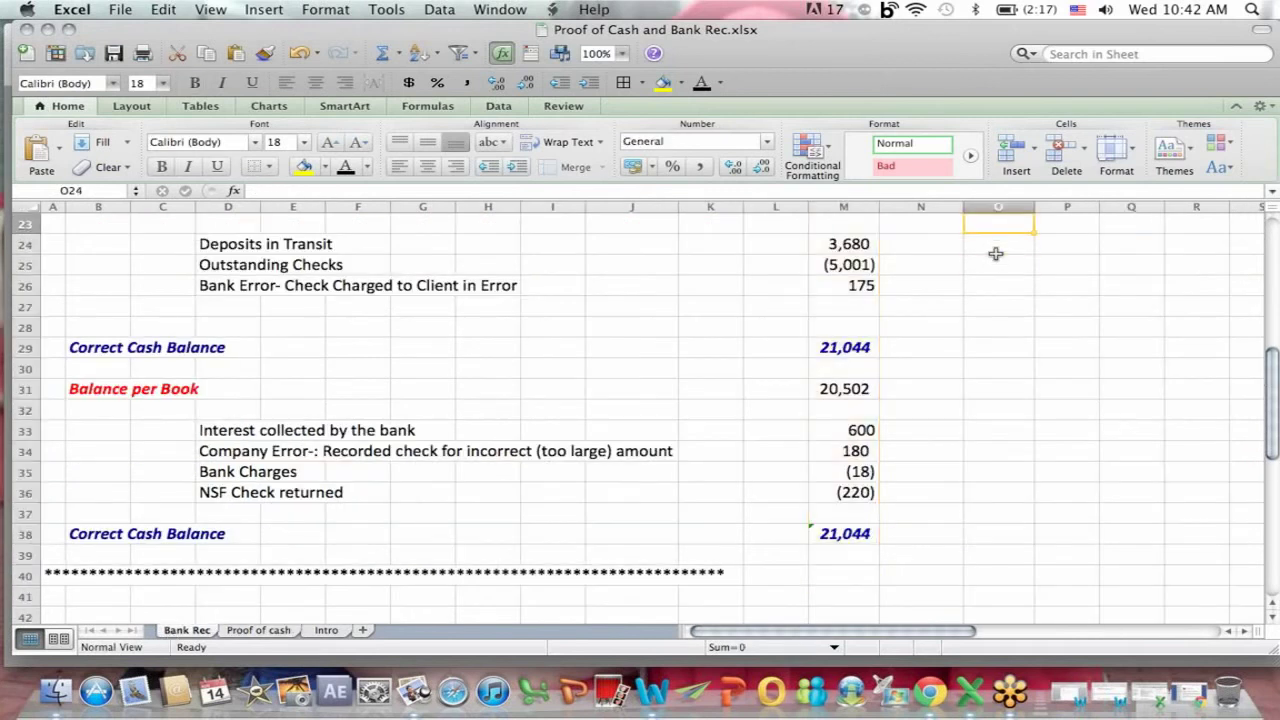
key("Up")
key("Up")
key("Up")
key("Up")
key("Up")
key("Up")
key("Up")
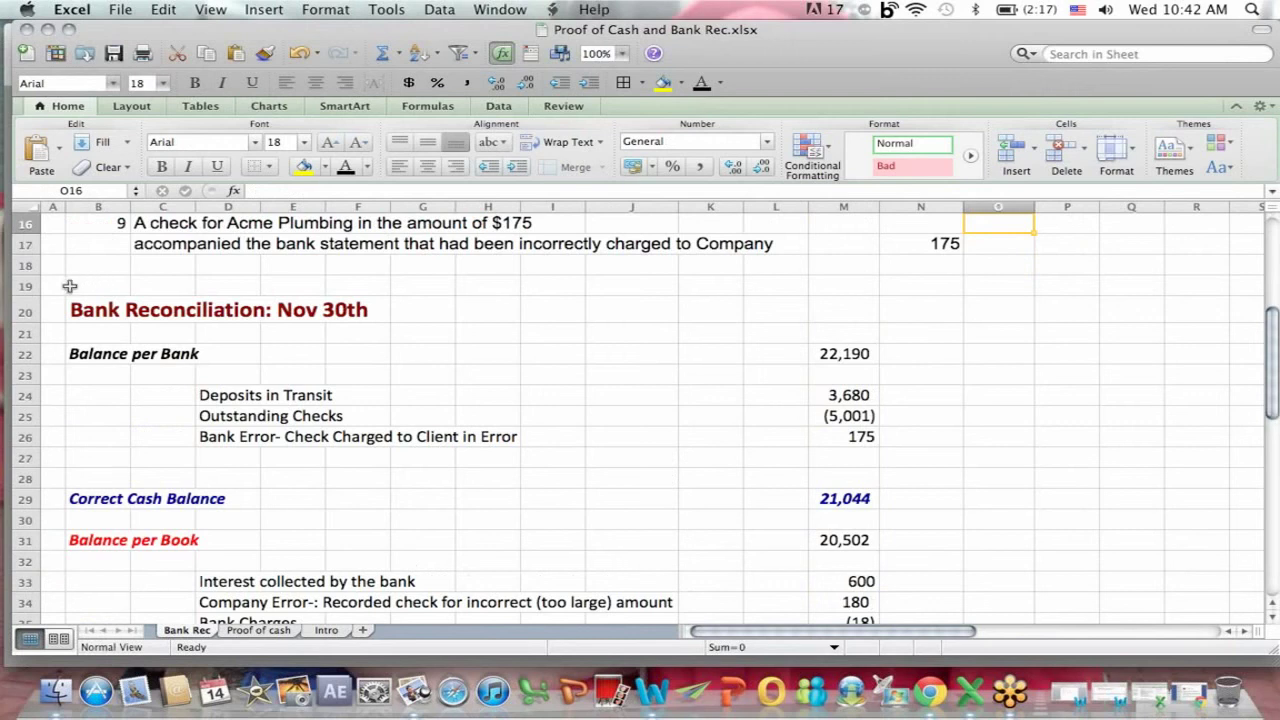
left_click(87, 311)
left_click(792, 342)
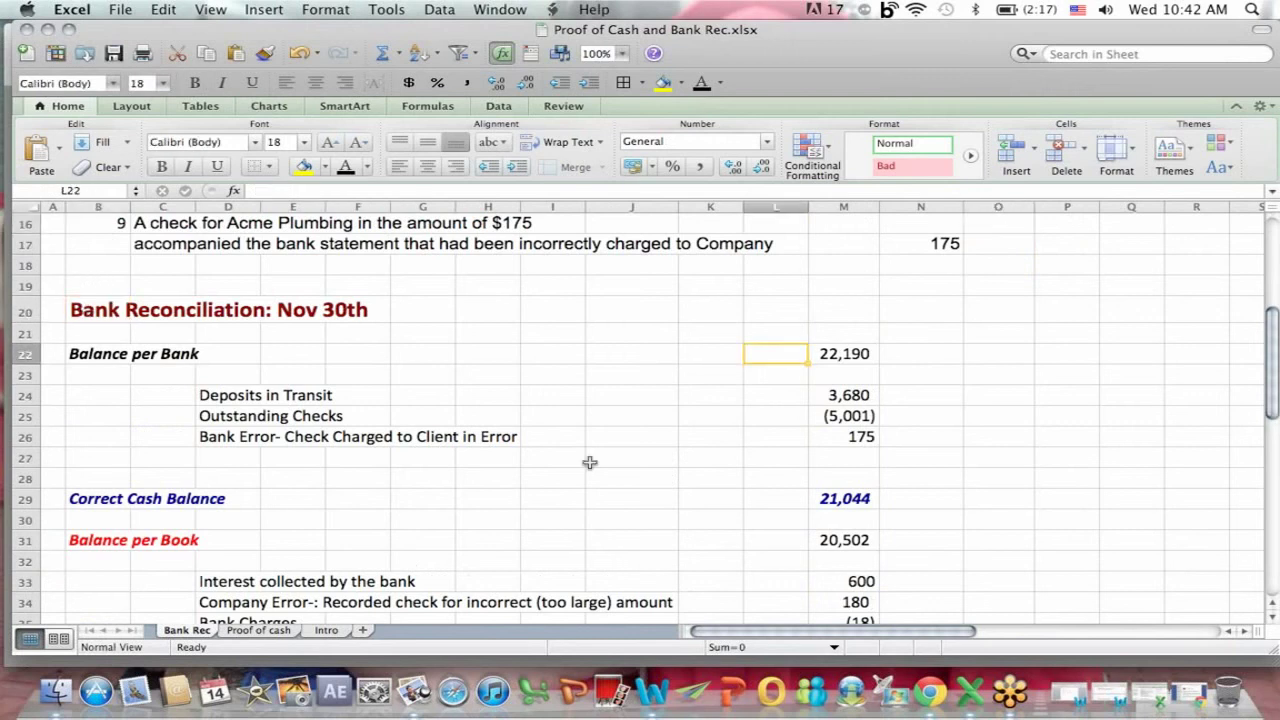
left_click(258, 630)
left_click_drag(1153, 297, 1153, 320)
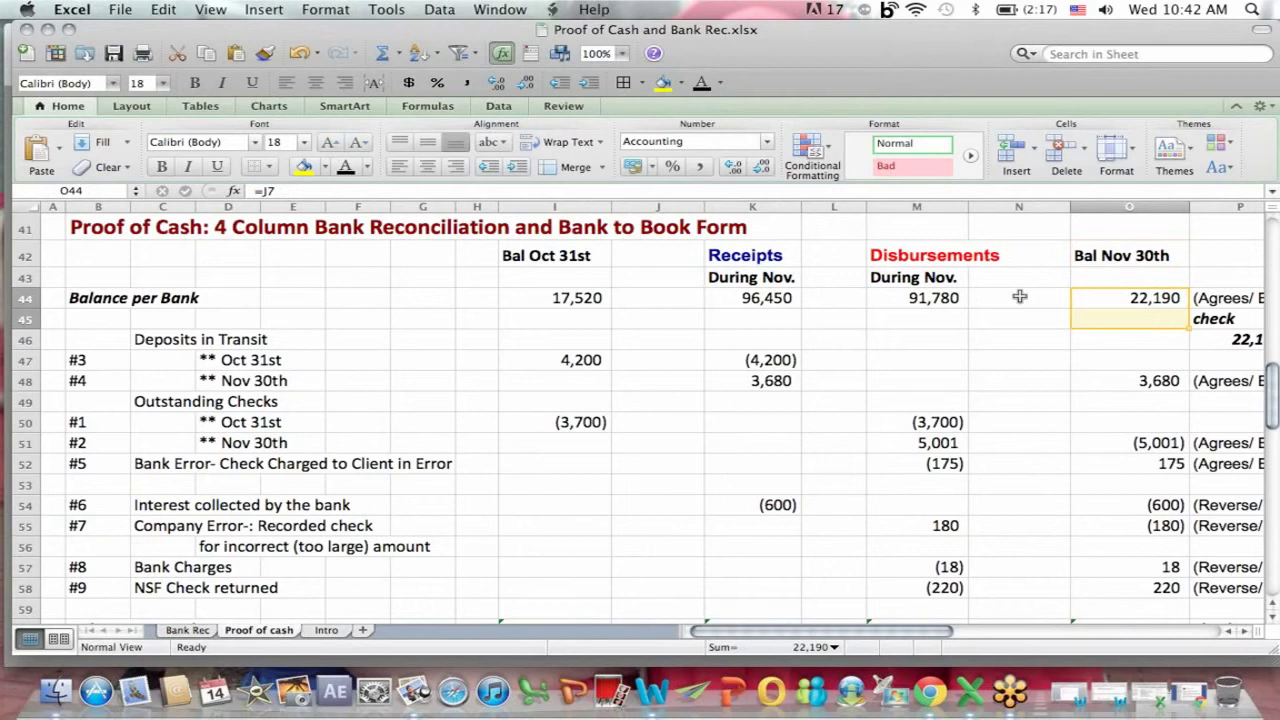
left_click_drag(735, 255, 997, 279)
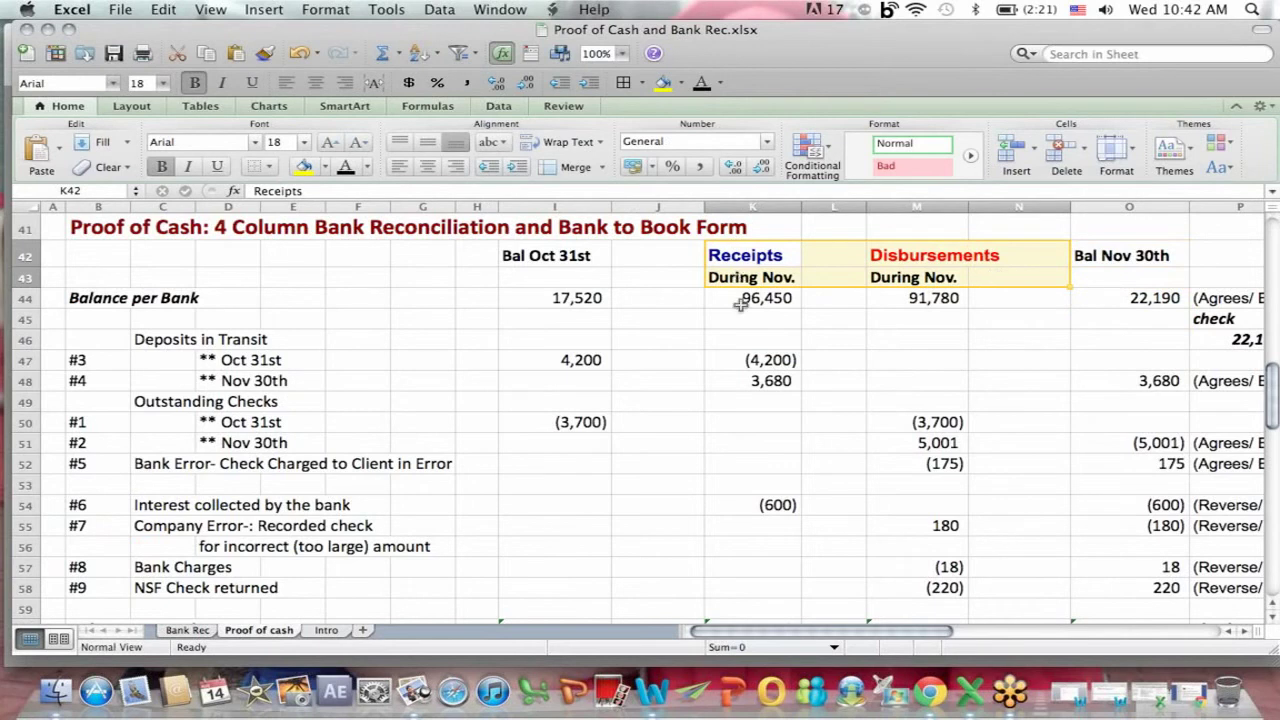
left_click(740, 350)
left_click(742, 276)
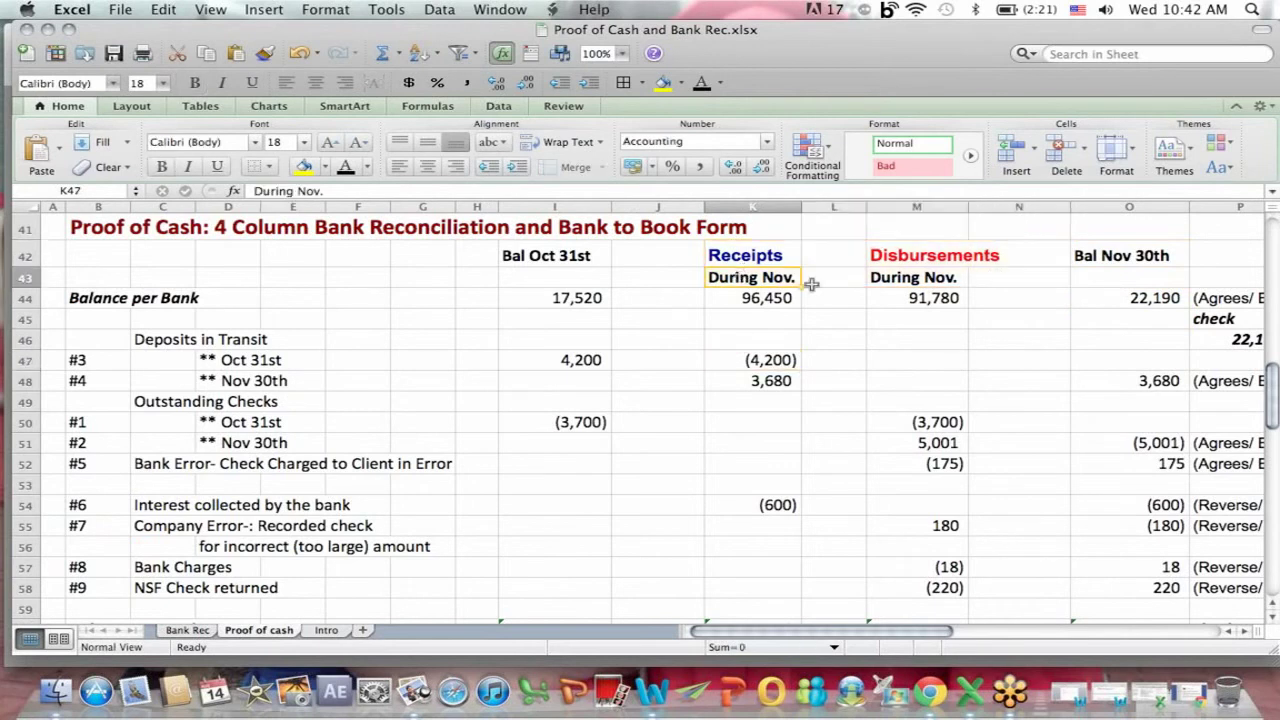
left_click_drag(812, 284, 924, 286)
left_click(900, 371)
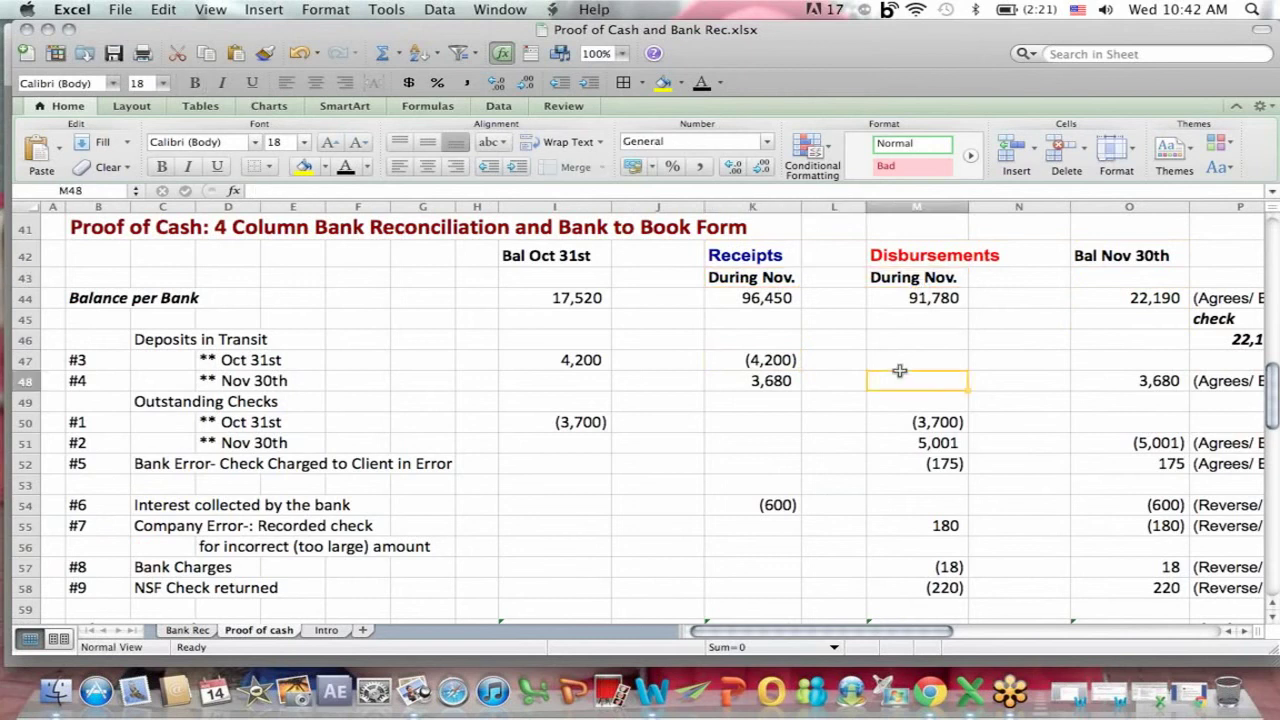
left_click_drag(100, 356, 104, 582)
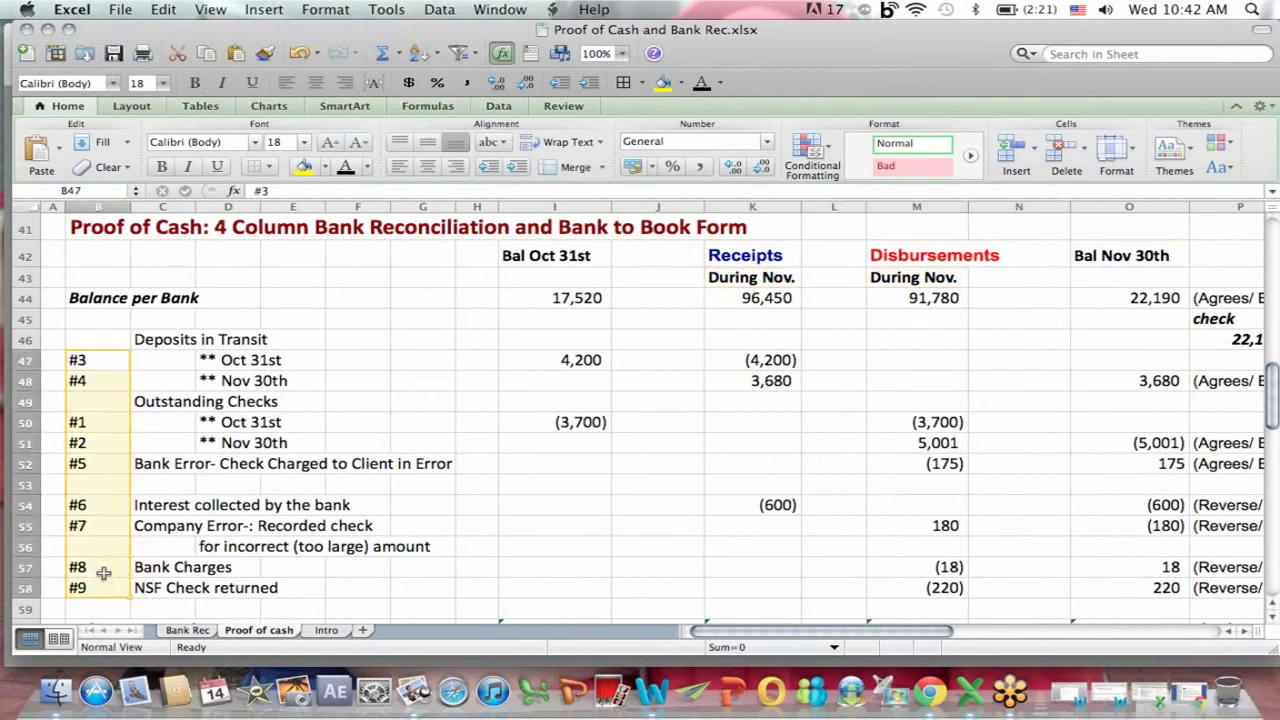
left_click(108, 364)
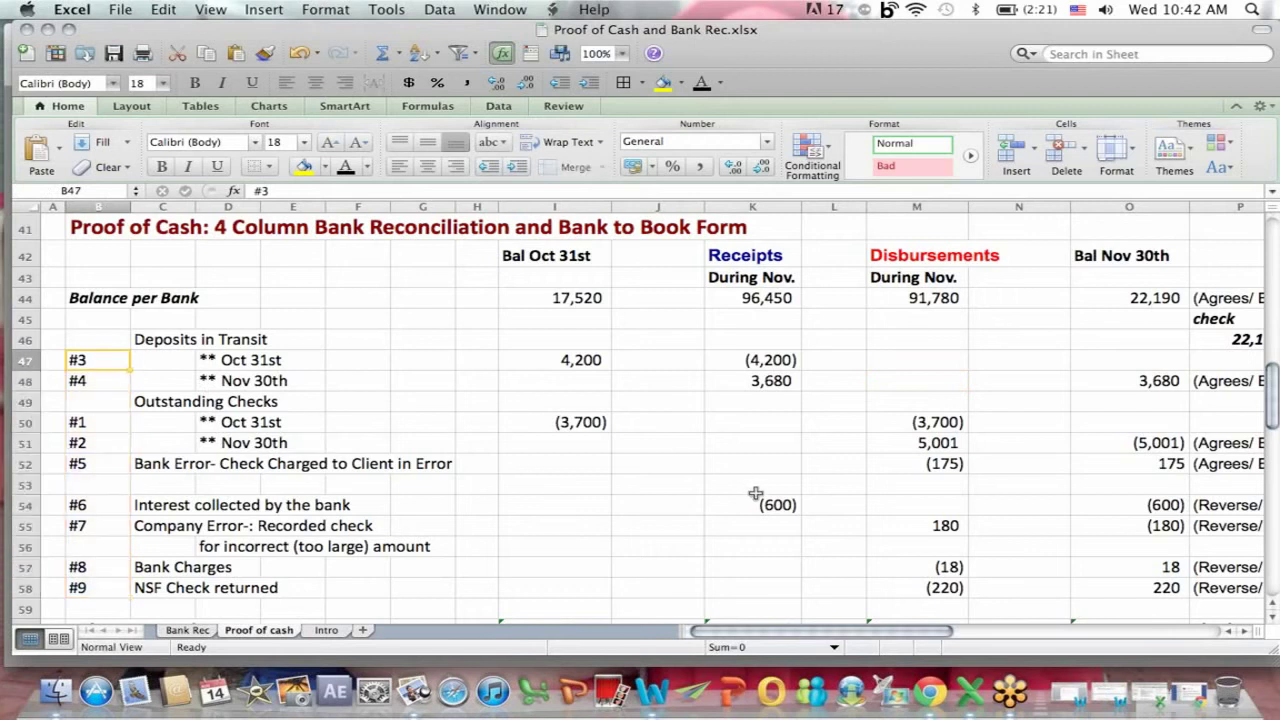
left_click(657, 566)
key("Return")
key("Return")
key("Return")
key("Return")
key("Return")
key("Return")
key("Return")
key("Return")
key("Return")
key("Return")
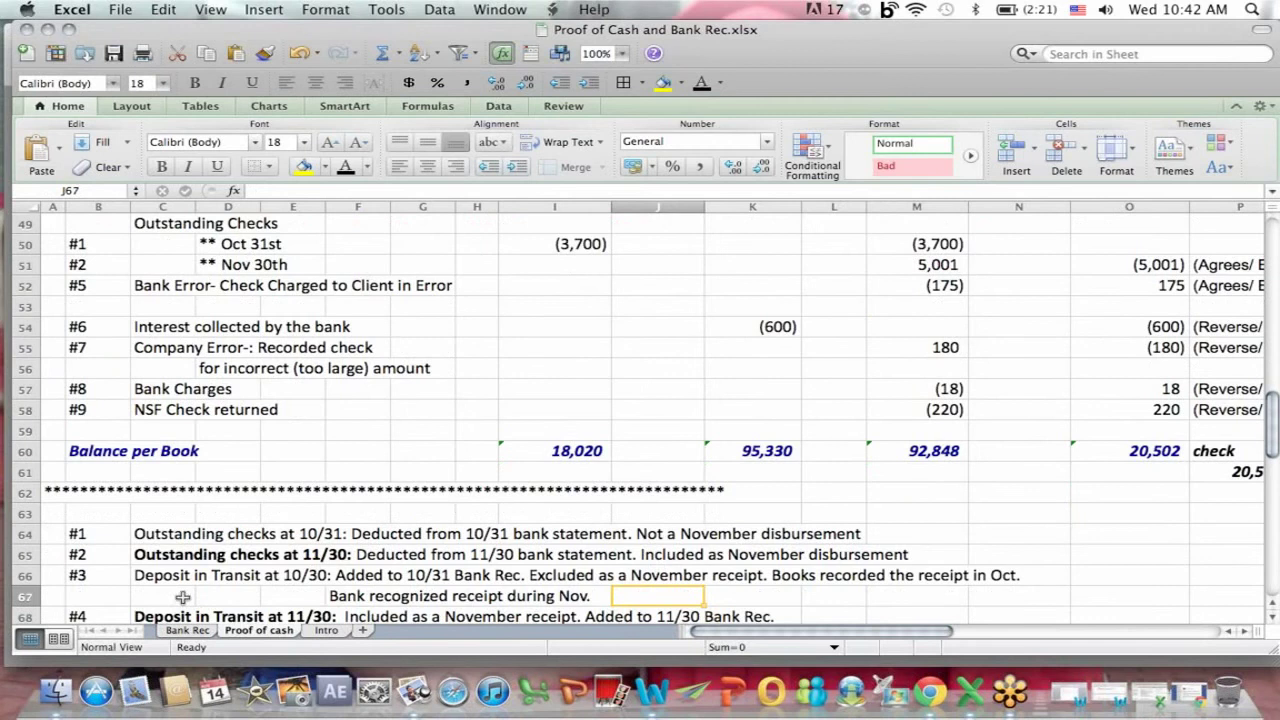
left_click_drag(172, 578, 291, 574)
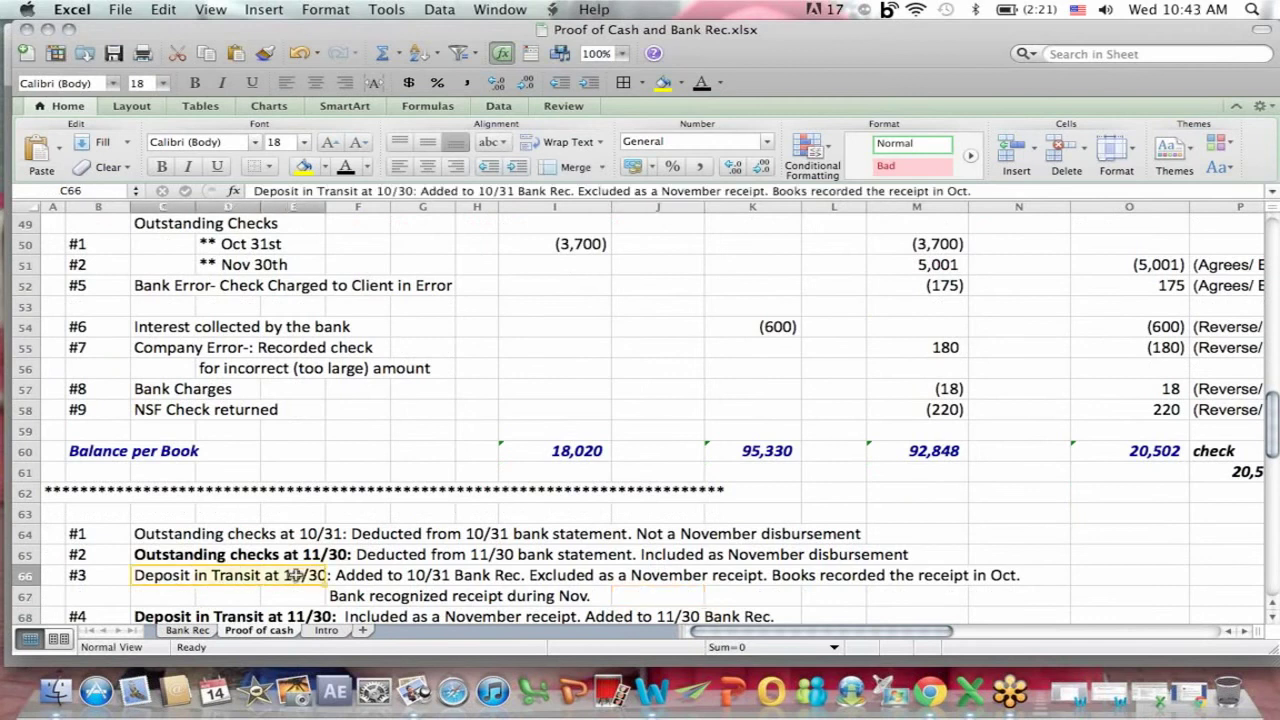
left_click(393, 575)
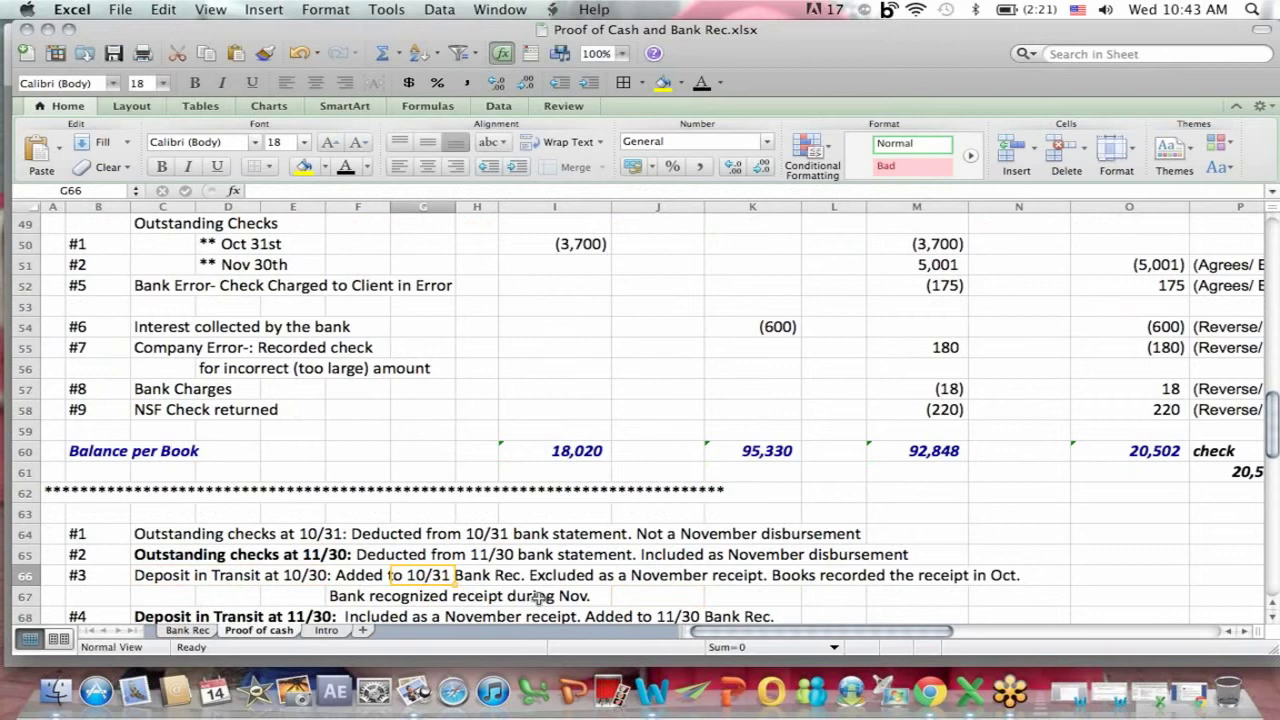
left_click(608, 576)
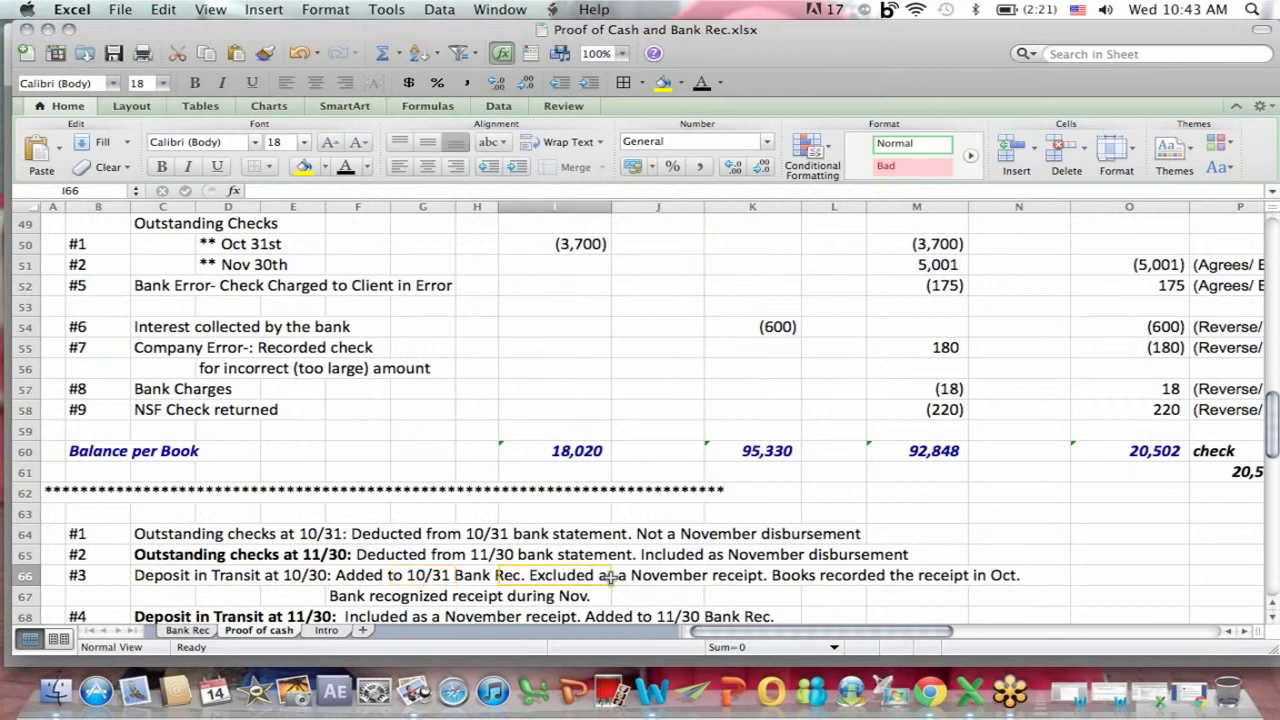
left_click(912, 571)
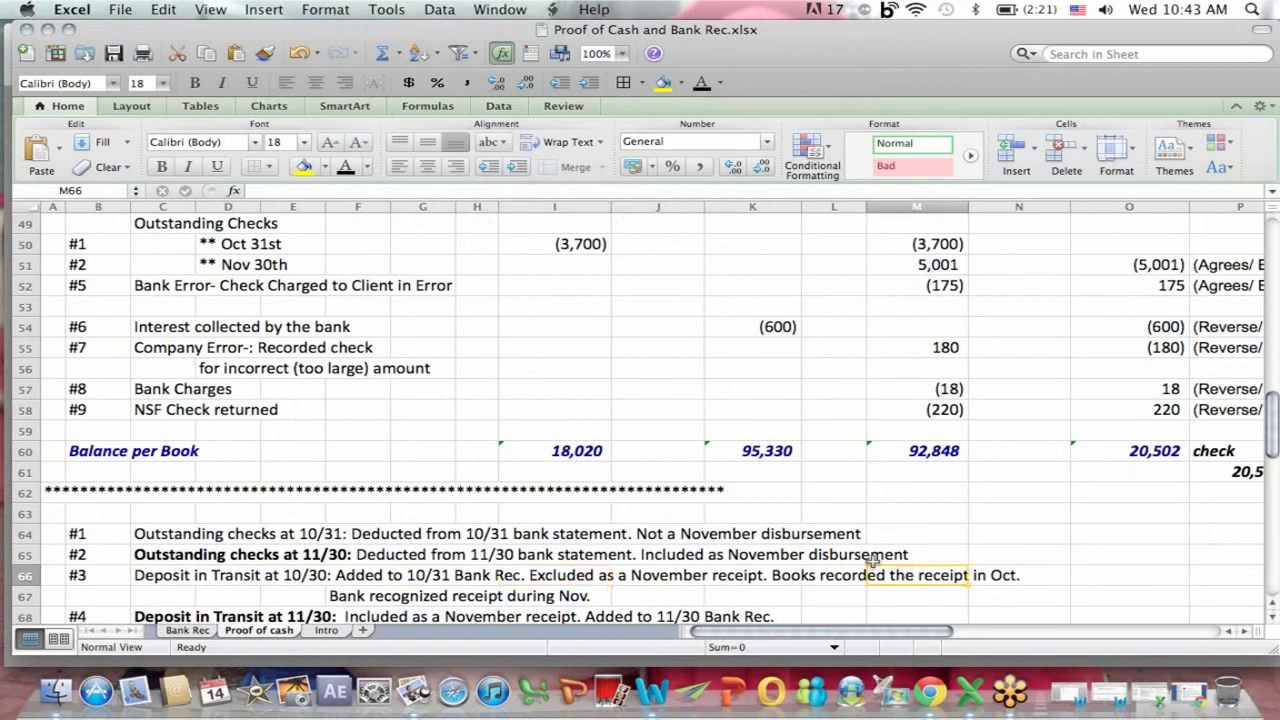
left_click(429, 595)
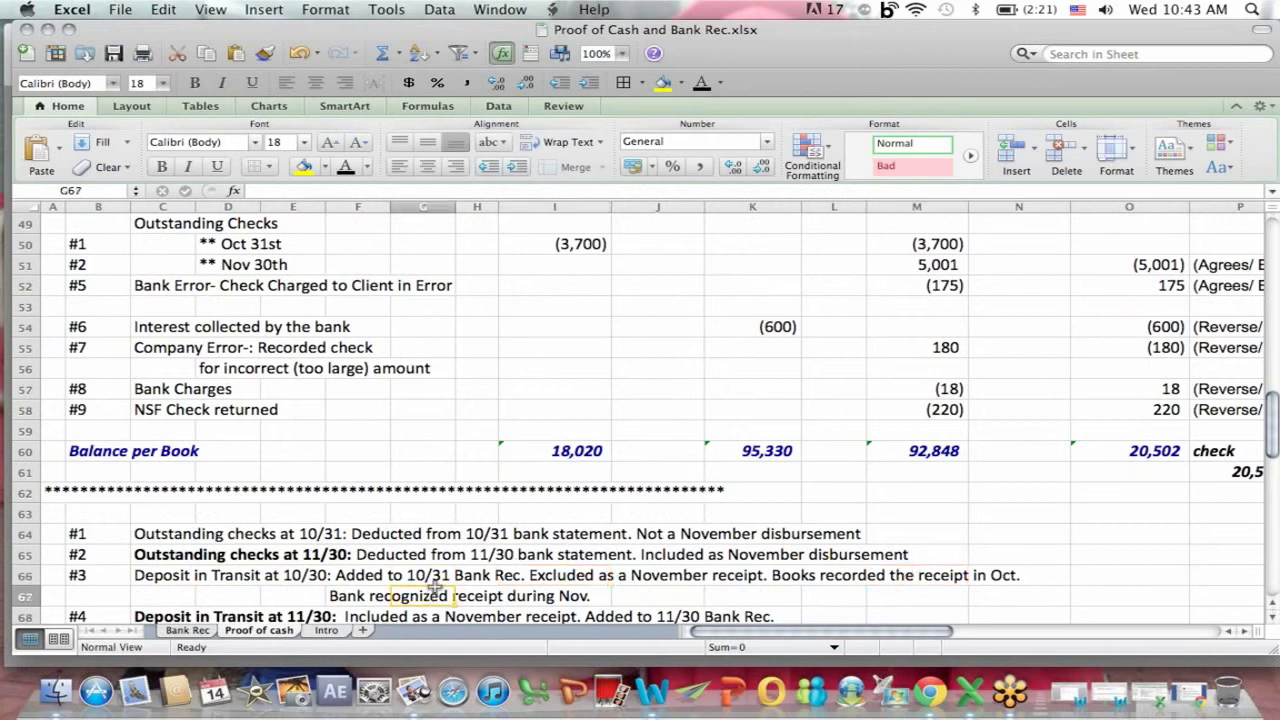
left_click(726, 276)
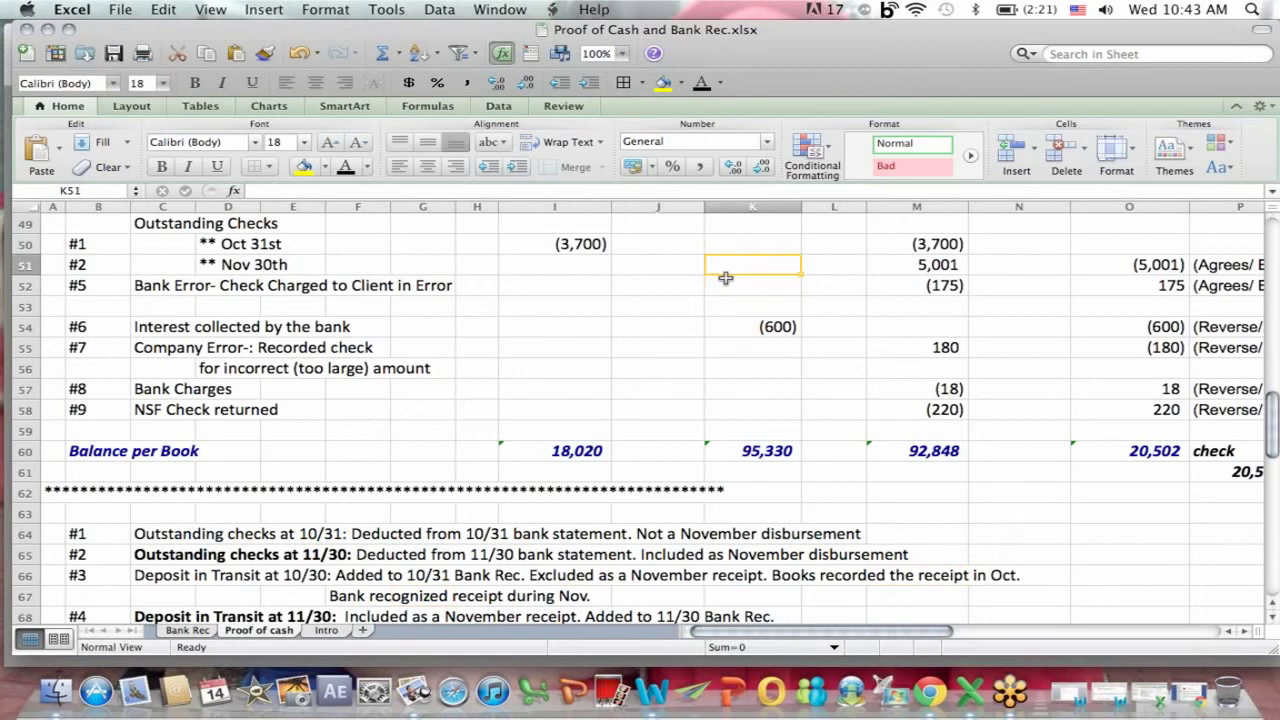
key("Up")
key("Up")
key("Up")
key("Up")
key("Up")
key("Up")
key("Up")
key("Up")
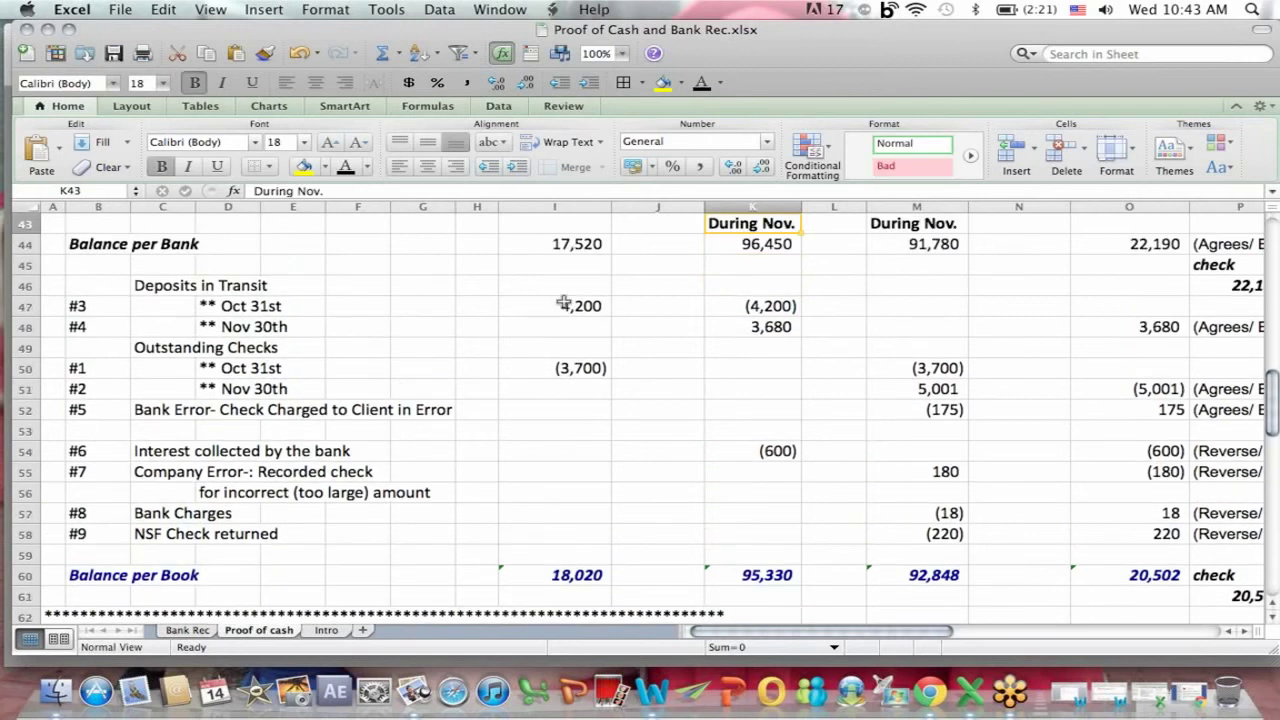
left_click(82, 307)
left_click(155, 288)
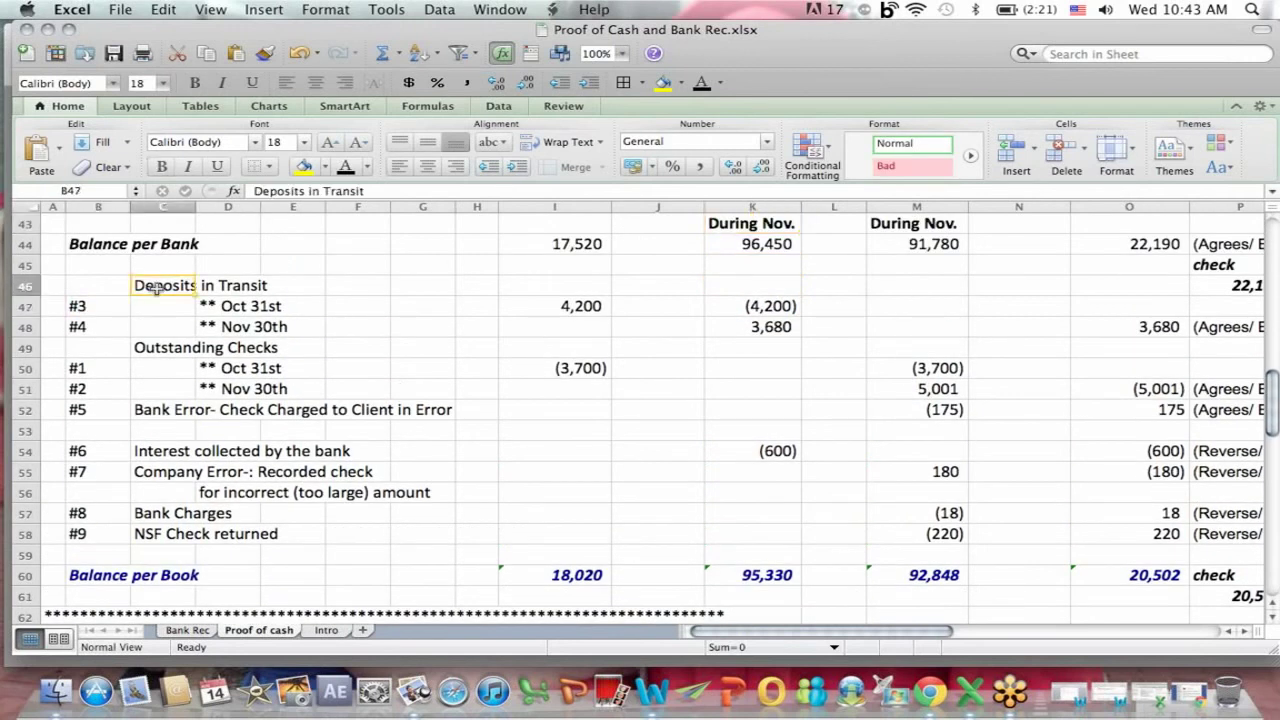
left_click(213, 305)
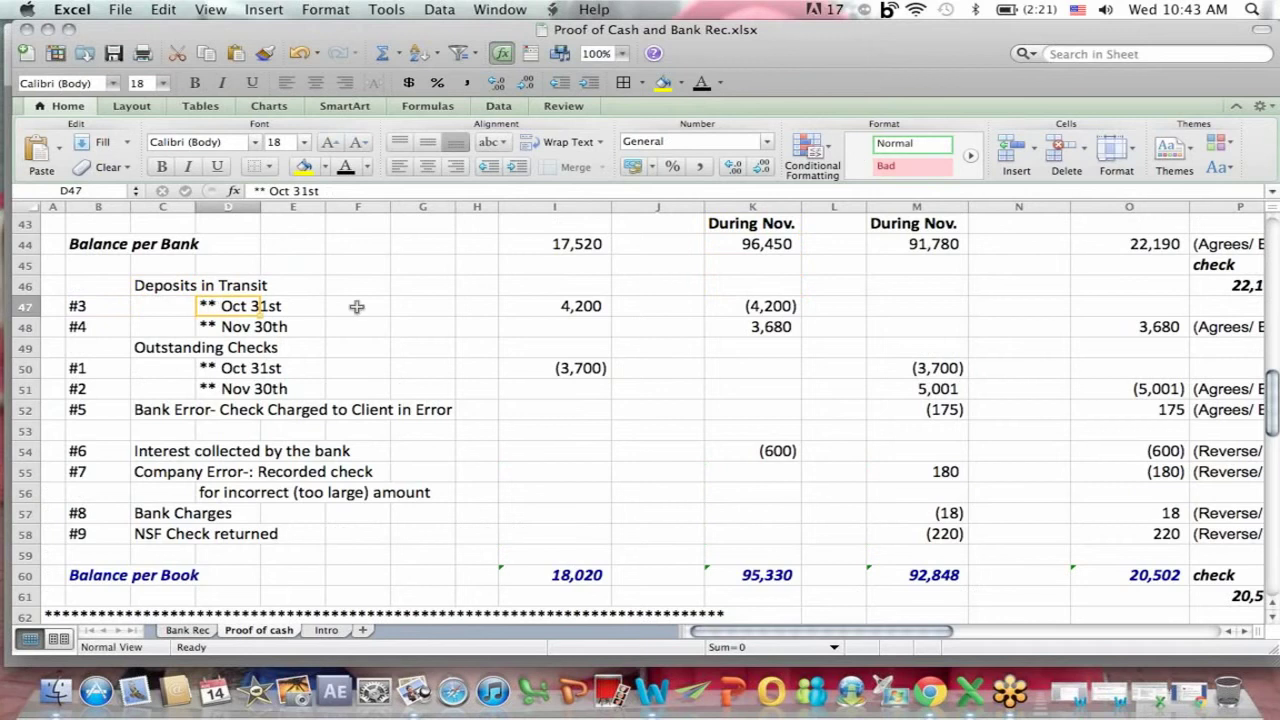
left_click(550, 309)
key("Up")
key("Up")
key("Up")
key("Up")
key("Up")
scroll(551, 290, "up", 2)
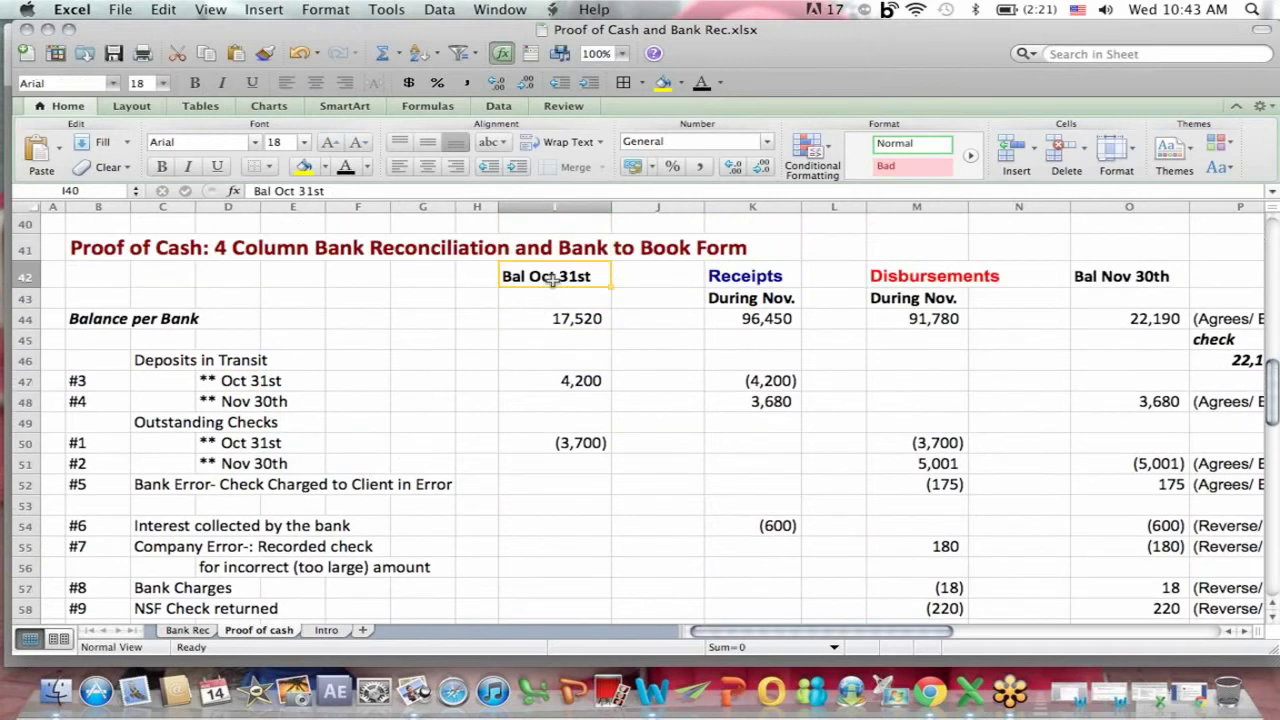
left_click(553, 381)
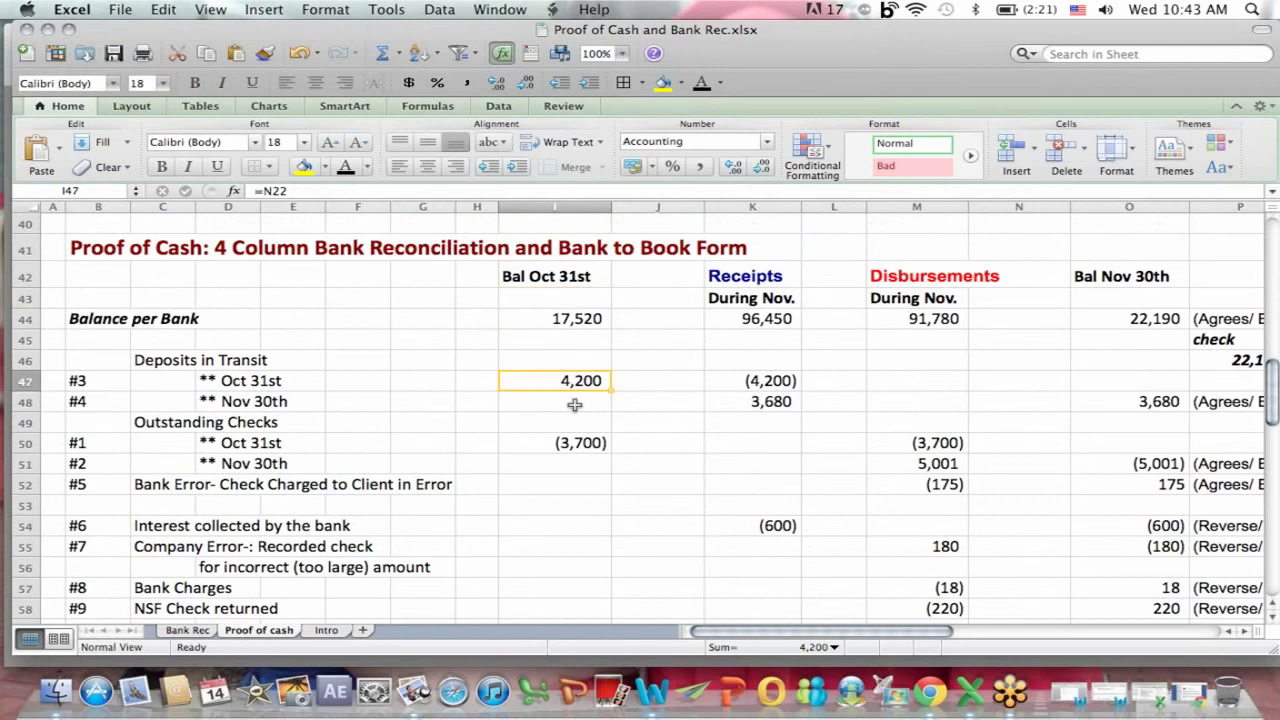
left_click(776, 304)
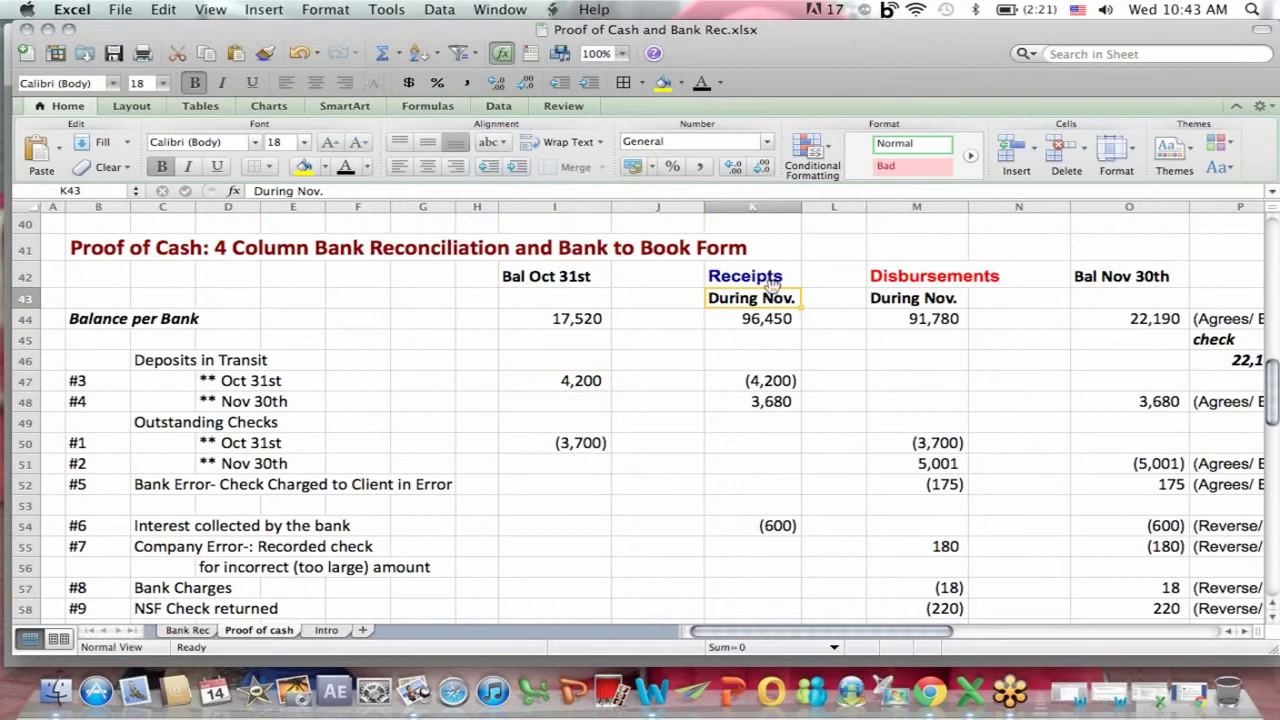
left_click(550, 380)
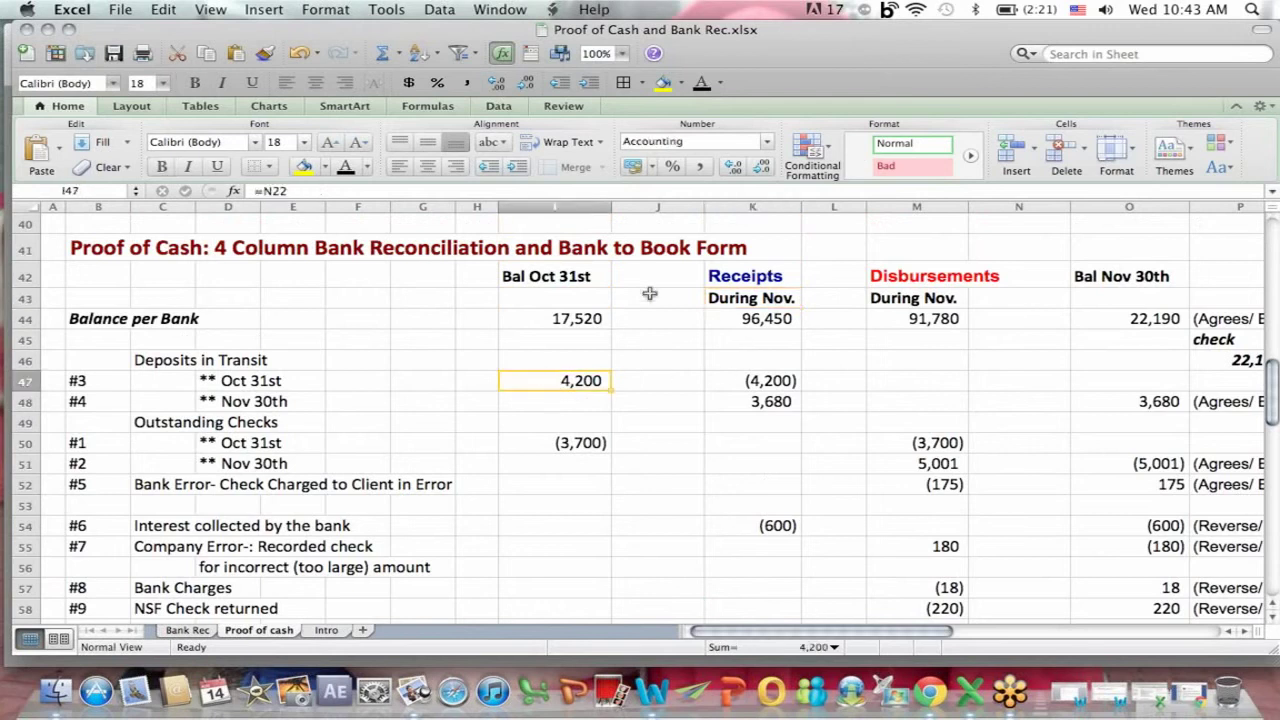
left_click(716, 282)
left_click(737, 298)
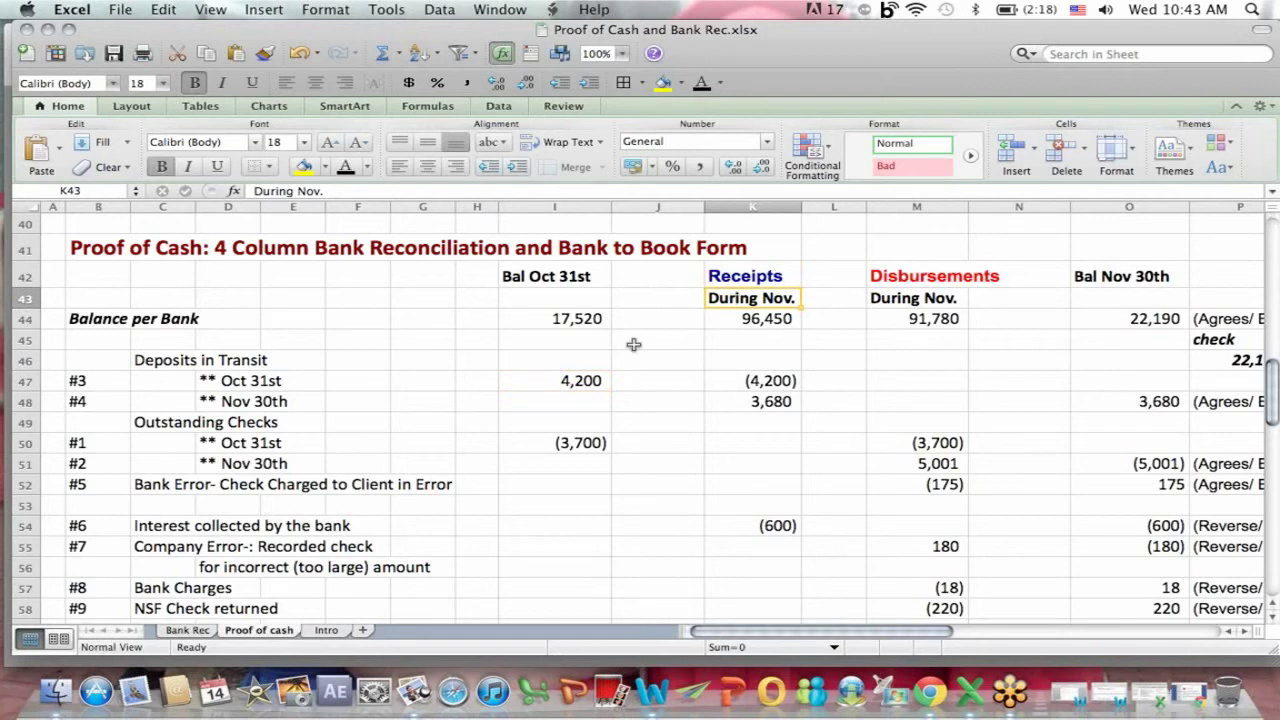
left_click(572, 375)
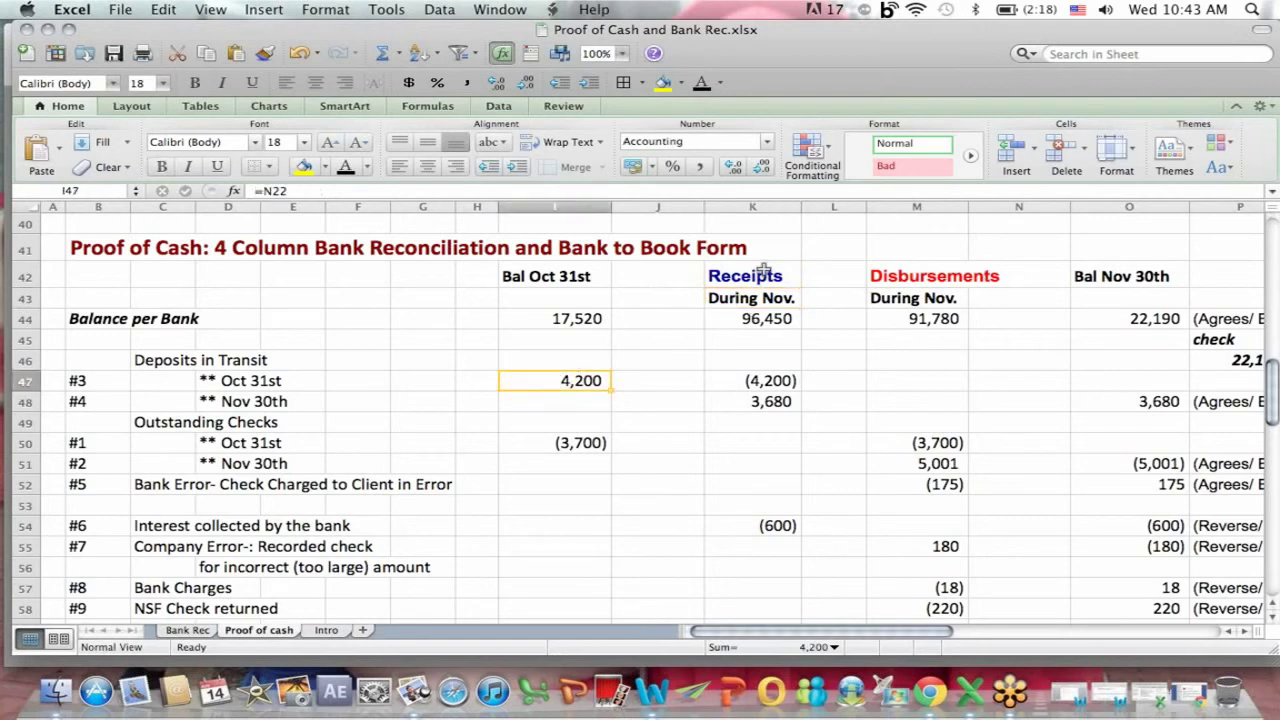
left_click(762, 272)
left_click(160, 318)
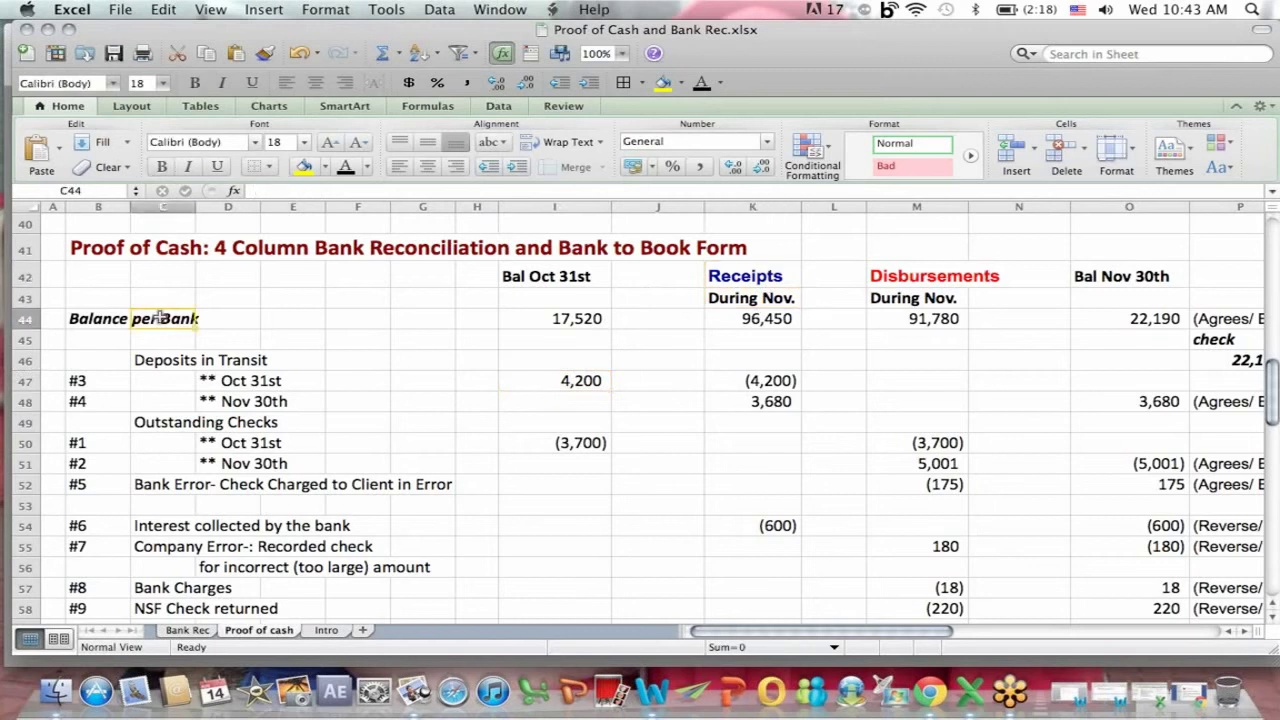
left_click(296, 592)
key("Down")
key("Down")
key("Down")
key("Down")
key("Down")
key("Down")
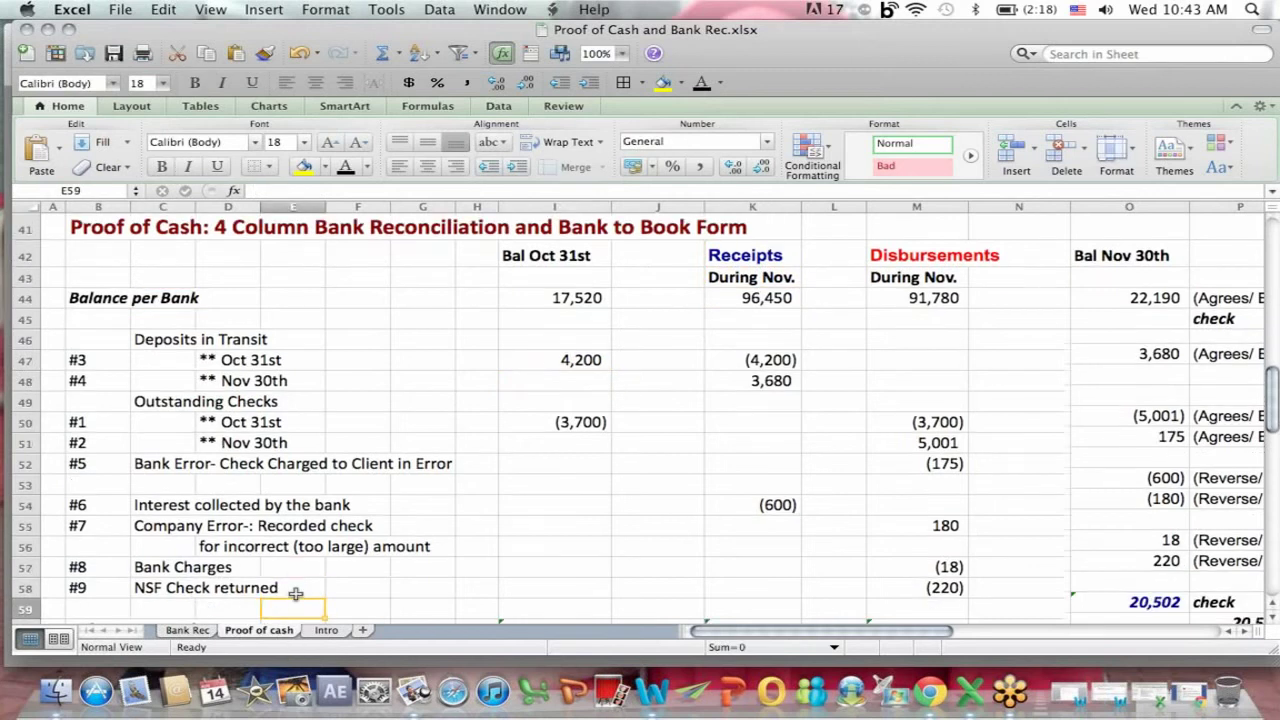
left_click(158, 538)
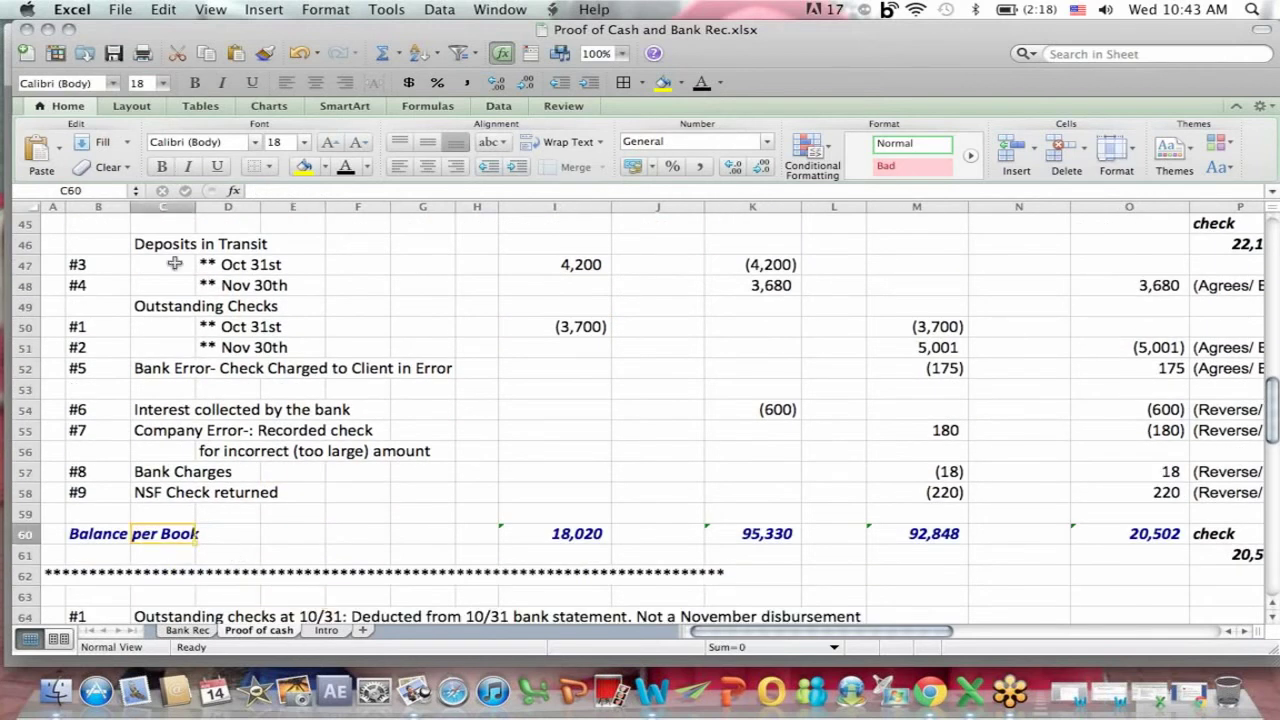
scroll(182, 230, "up", 3)
left_click(180, 229)
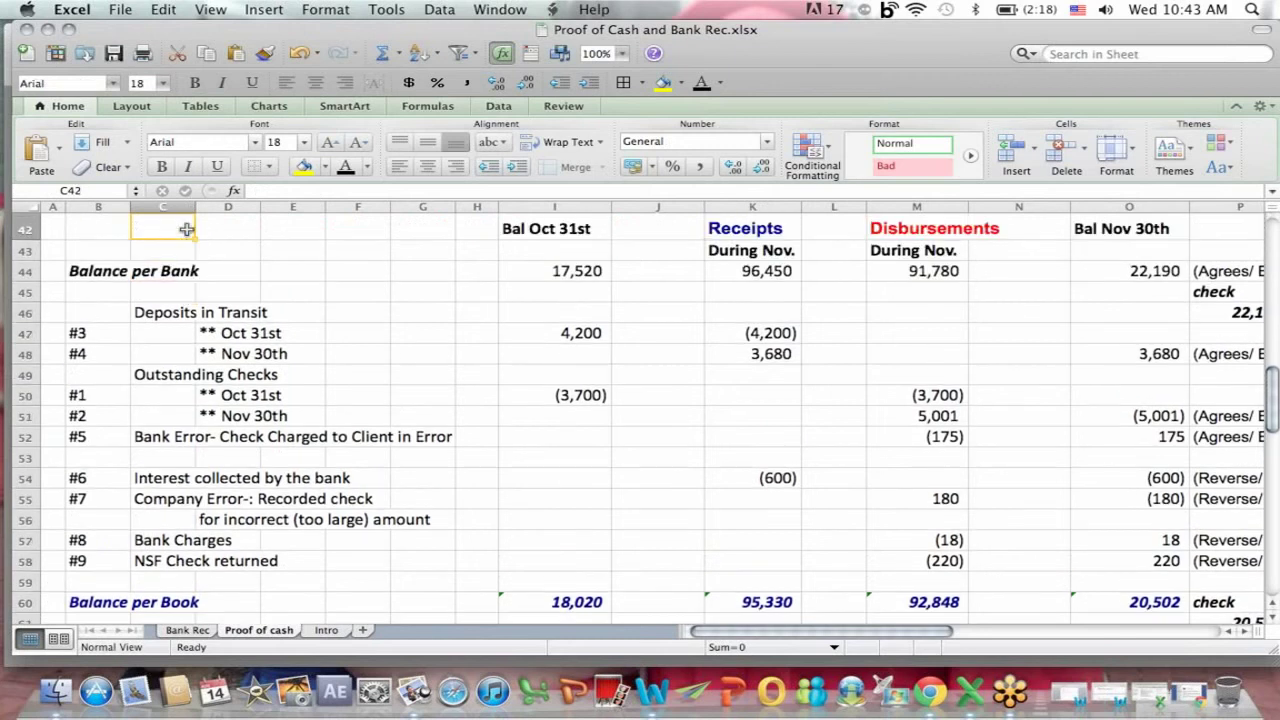
left_click(742, 334)
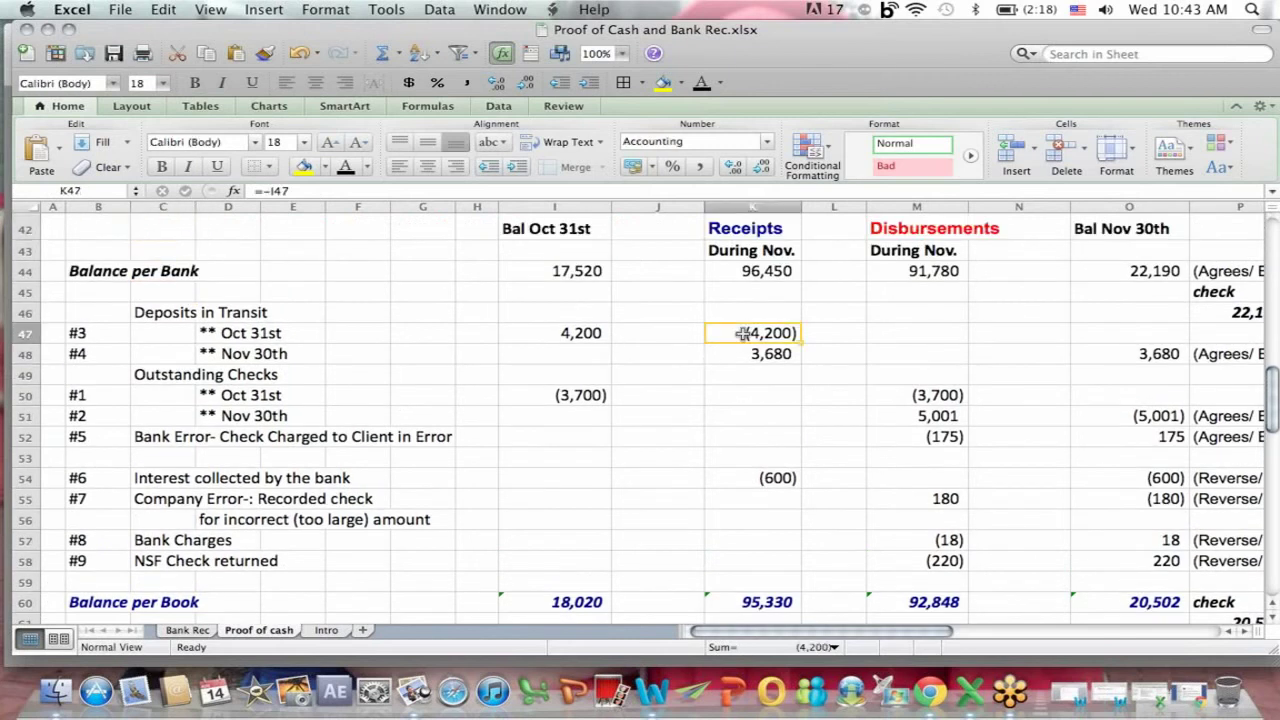
left_click(748, 272)
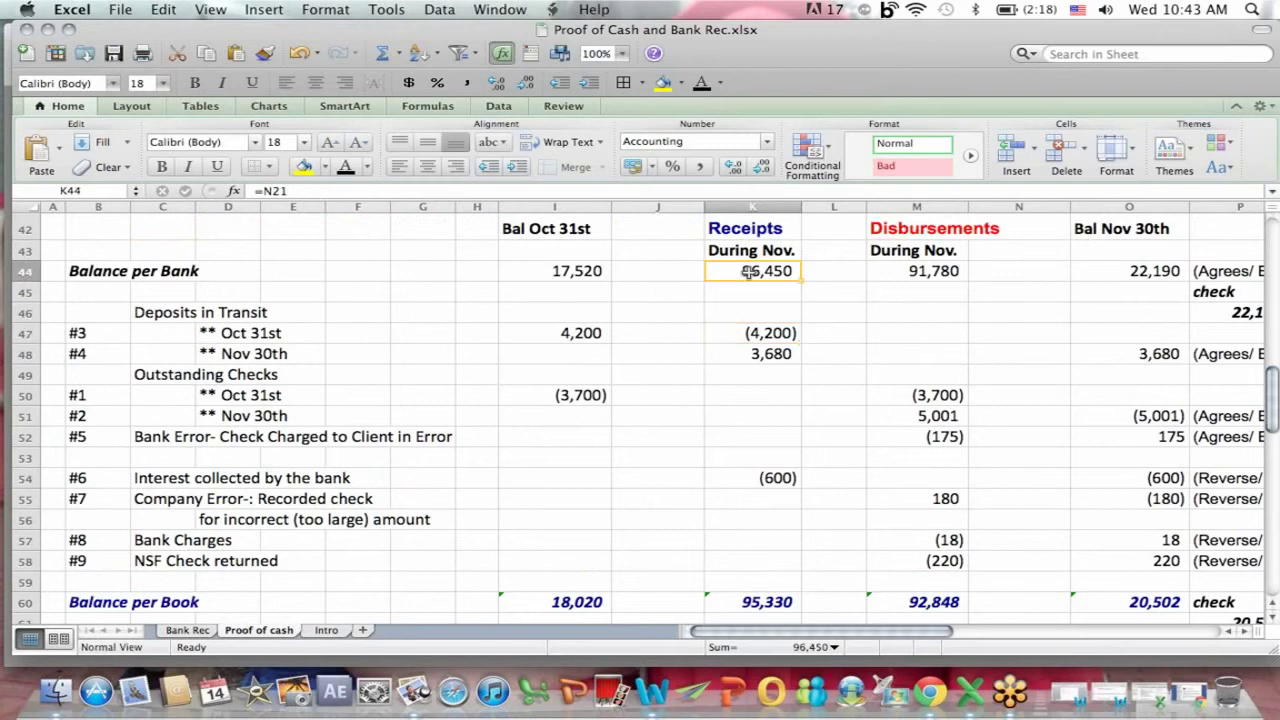
left_click(765, 599)
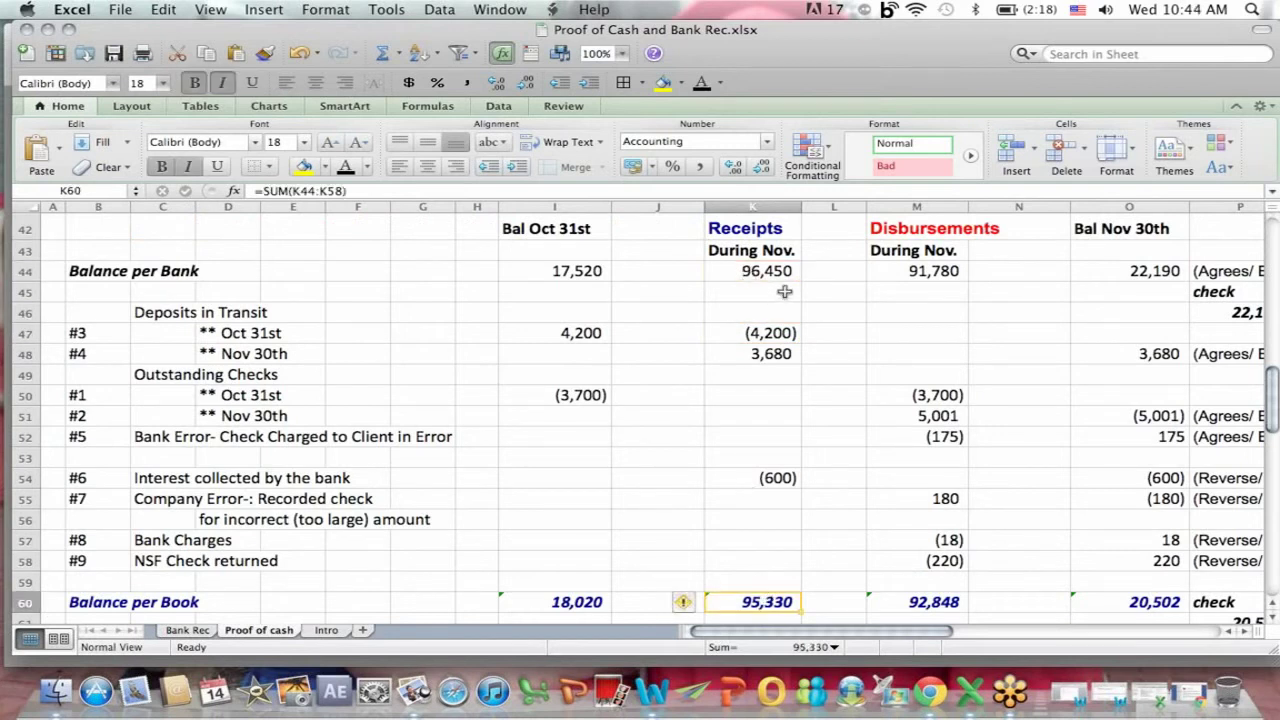
left_click(771, 333)
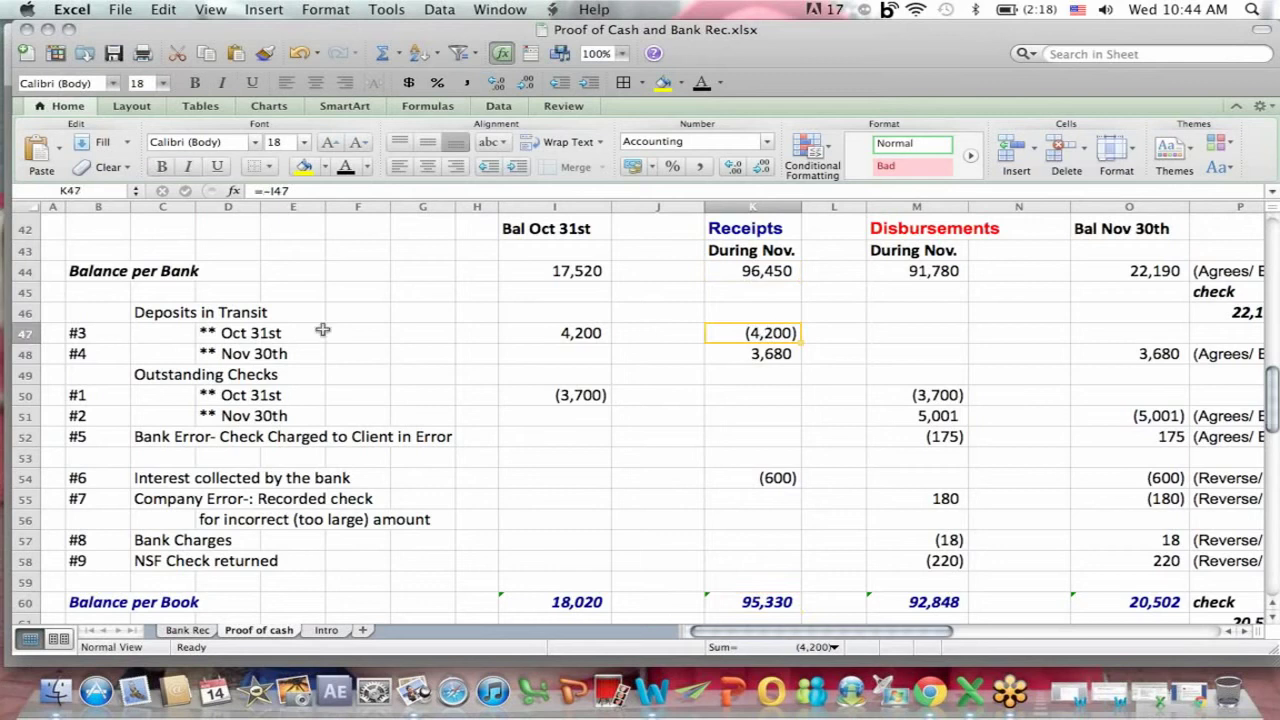
left_click(95, 351)
left_click(258, 355)
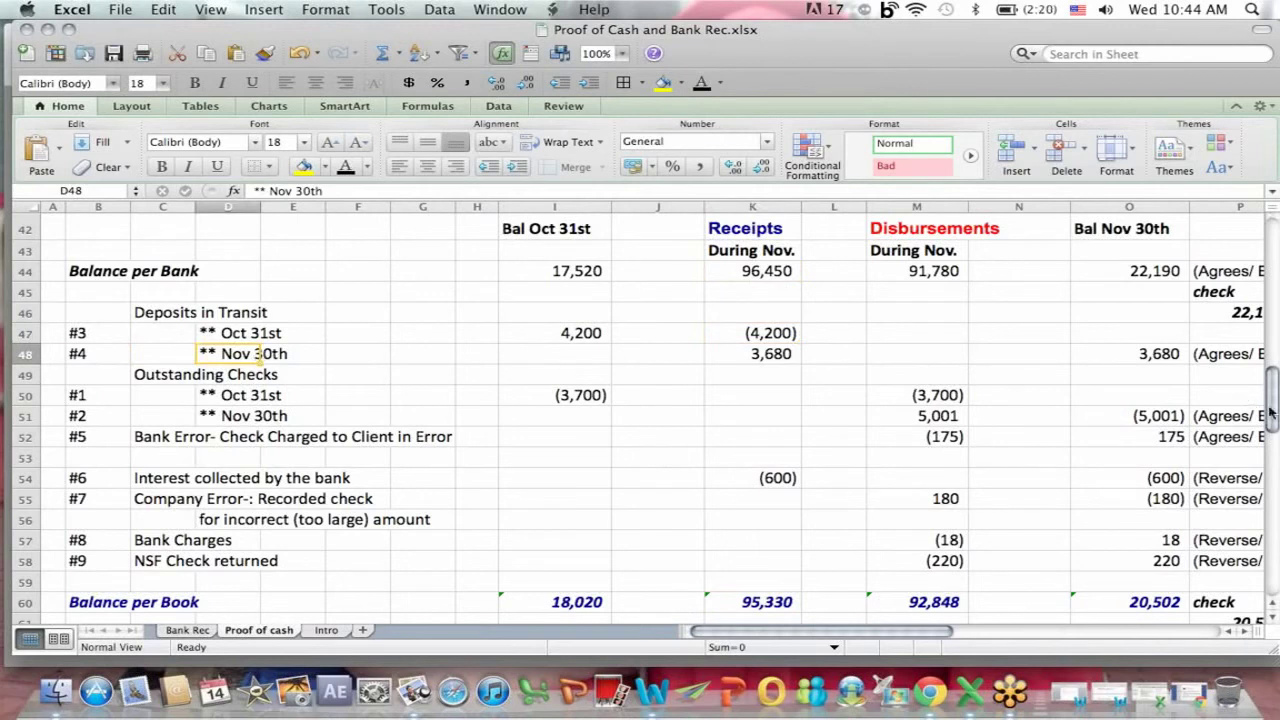
left_click(989, 597)
key("Return")
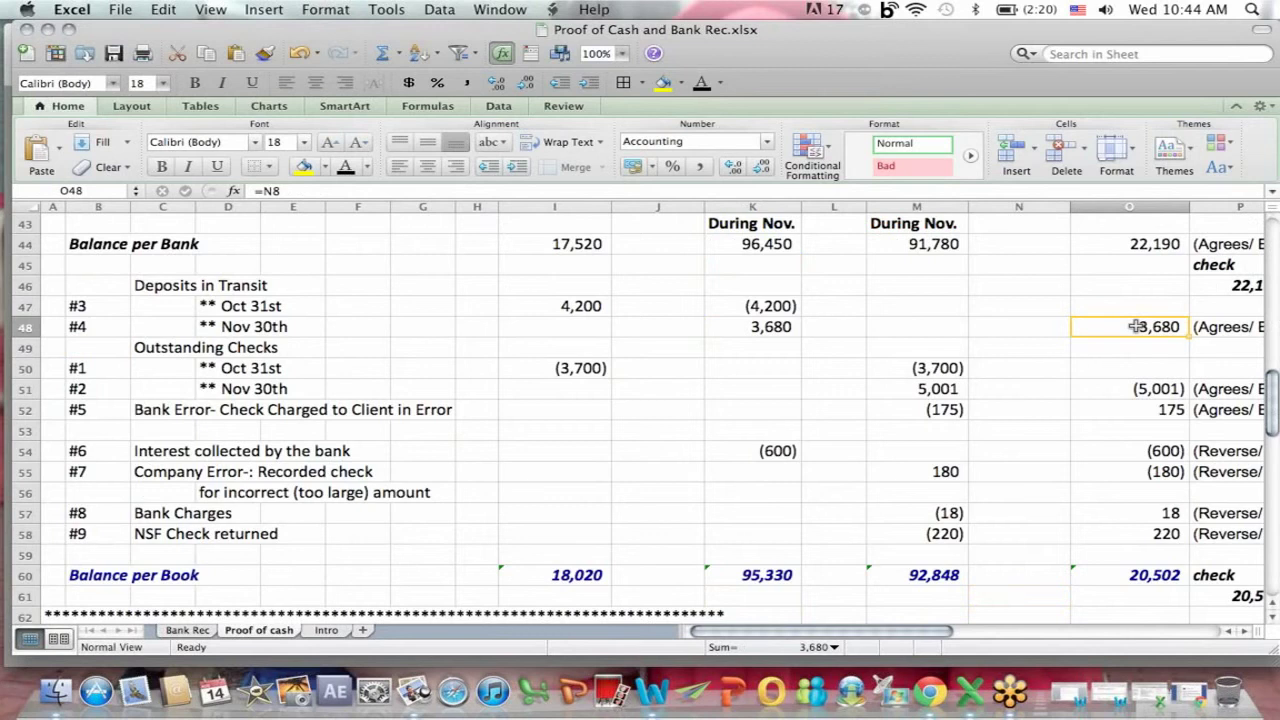
left_click(897, 238)
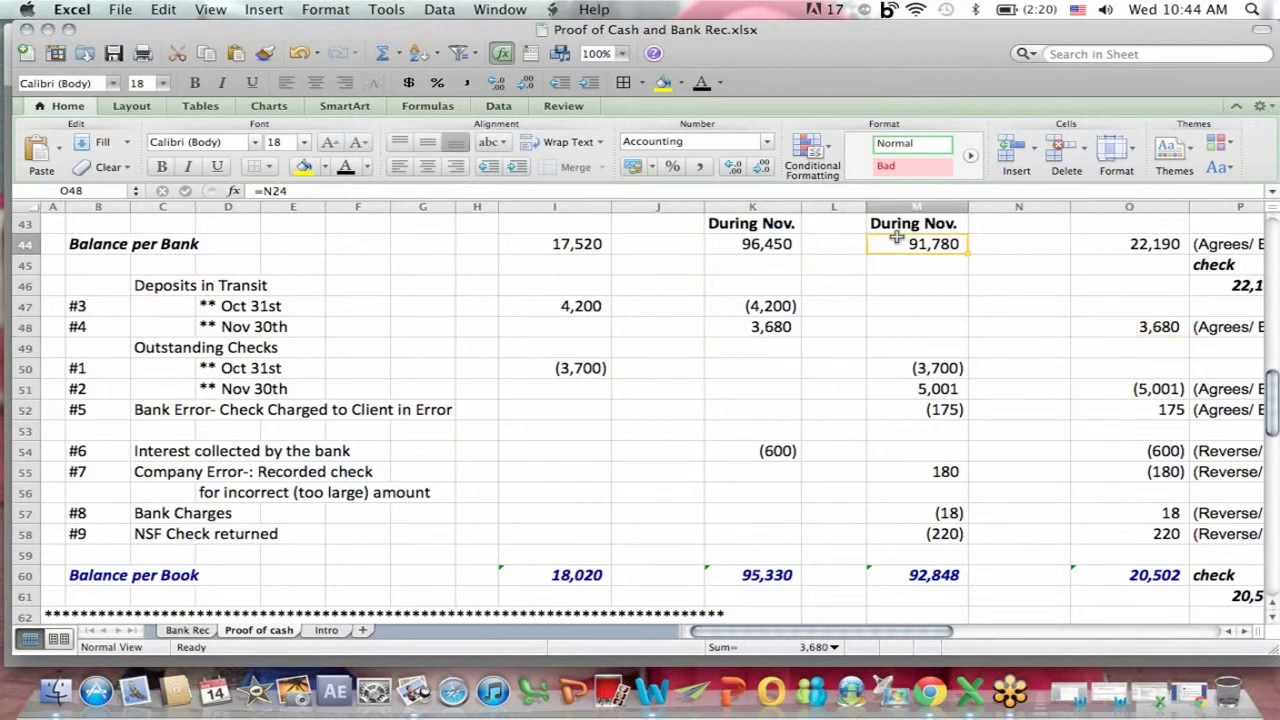
key("Up")
key("Up")
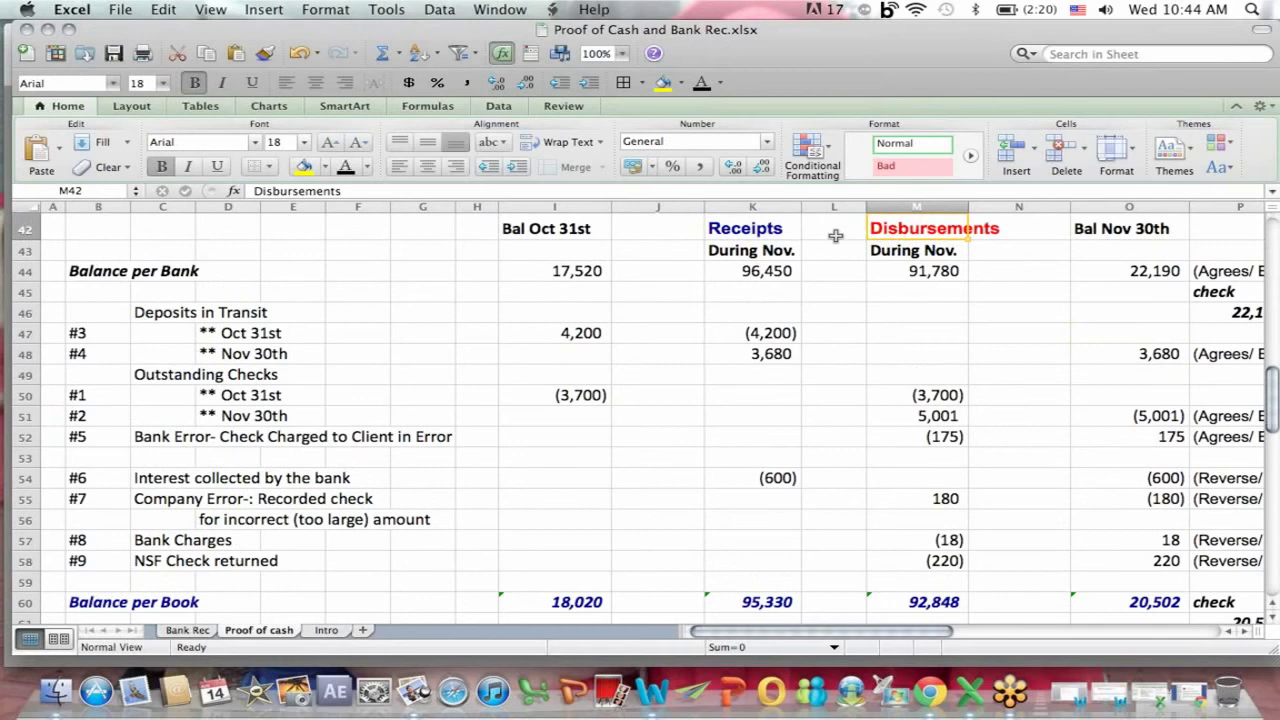
left_click(765, 228)
left_click(760, 250)
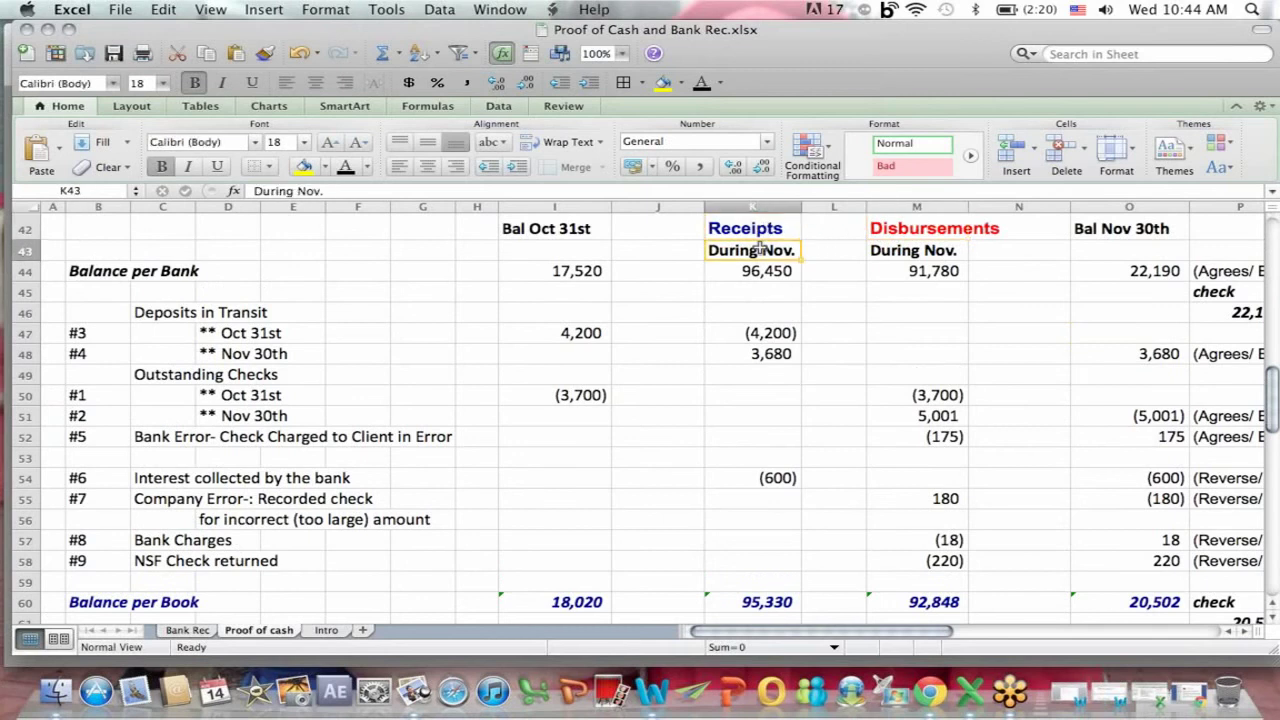
left_click(133, 271)
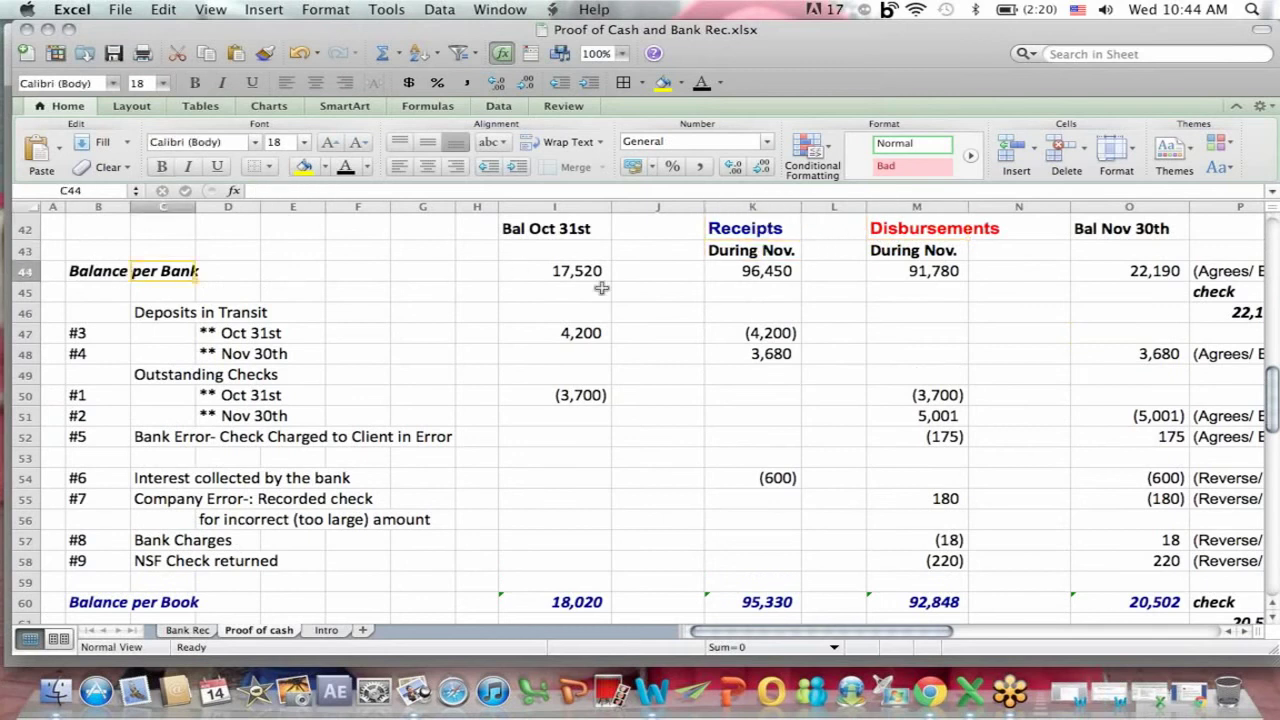
left_click(767, 352)
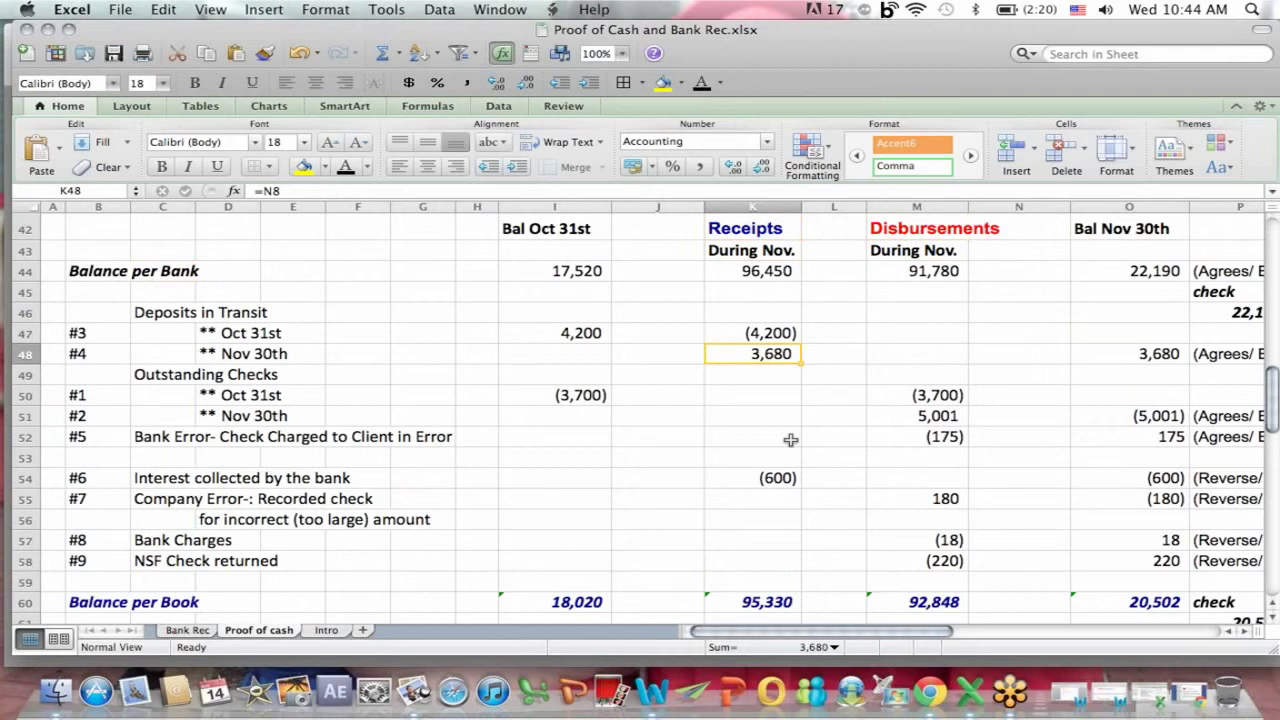
left_click(744, 604)
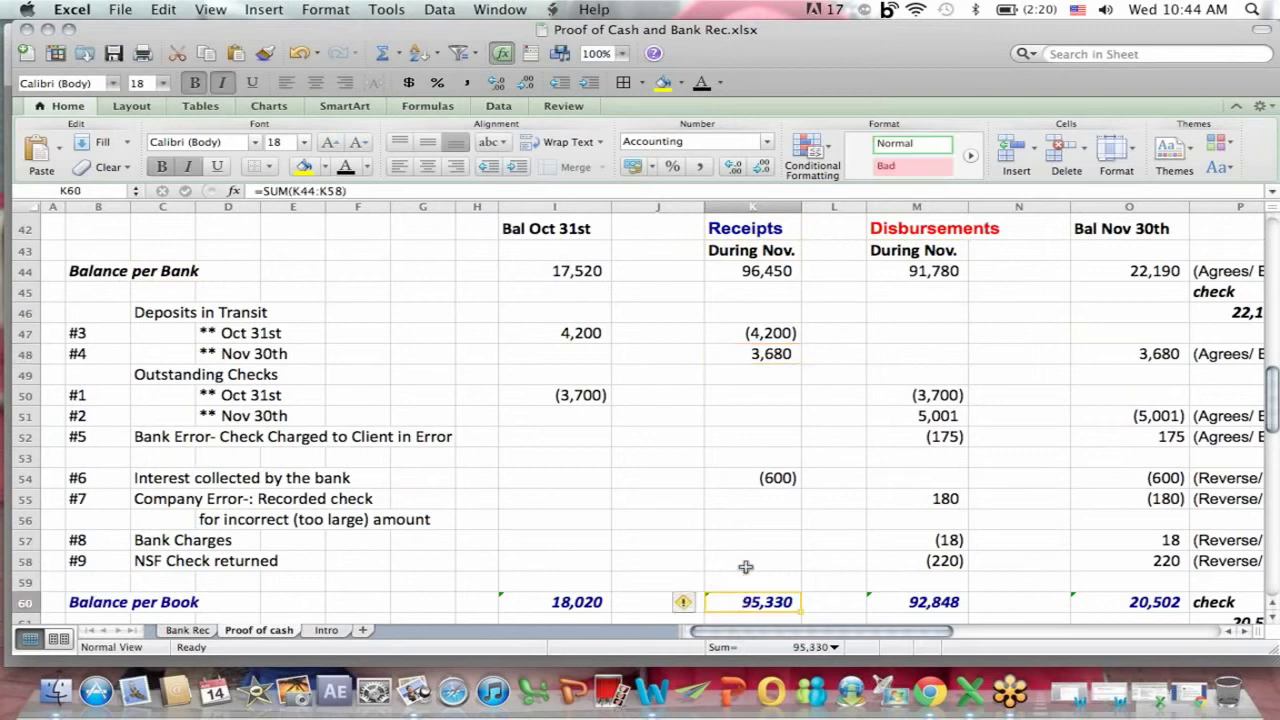
left_click(790, 350)
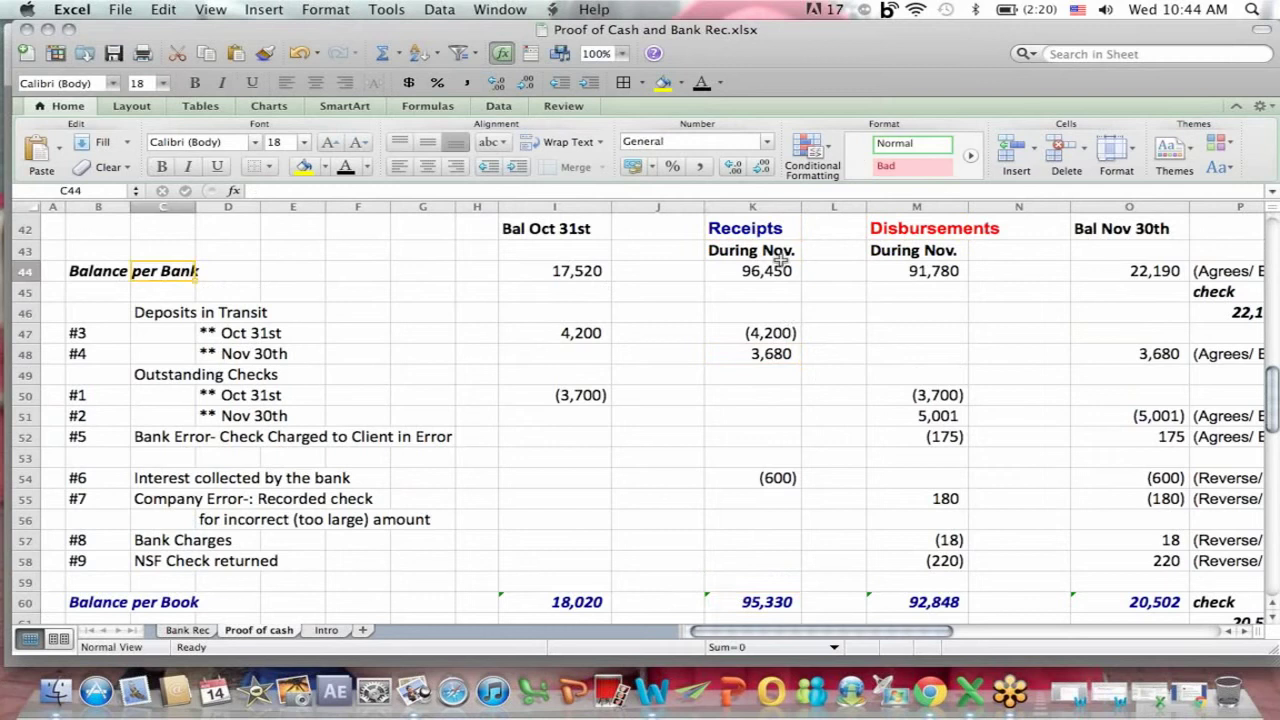
left_click(760, 230)
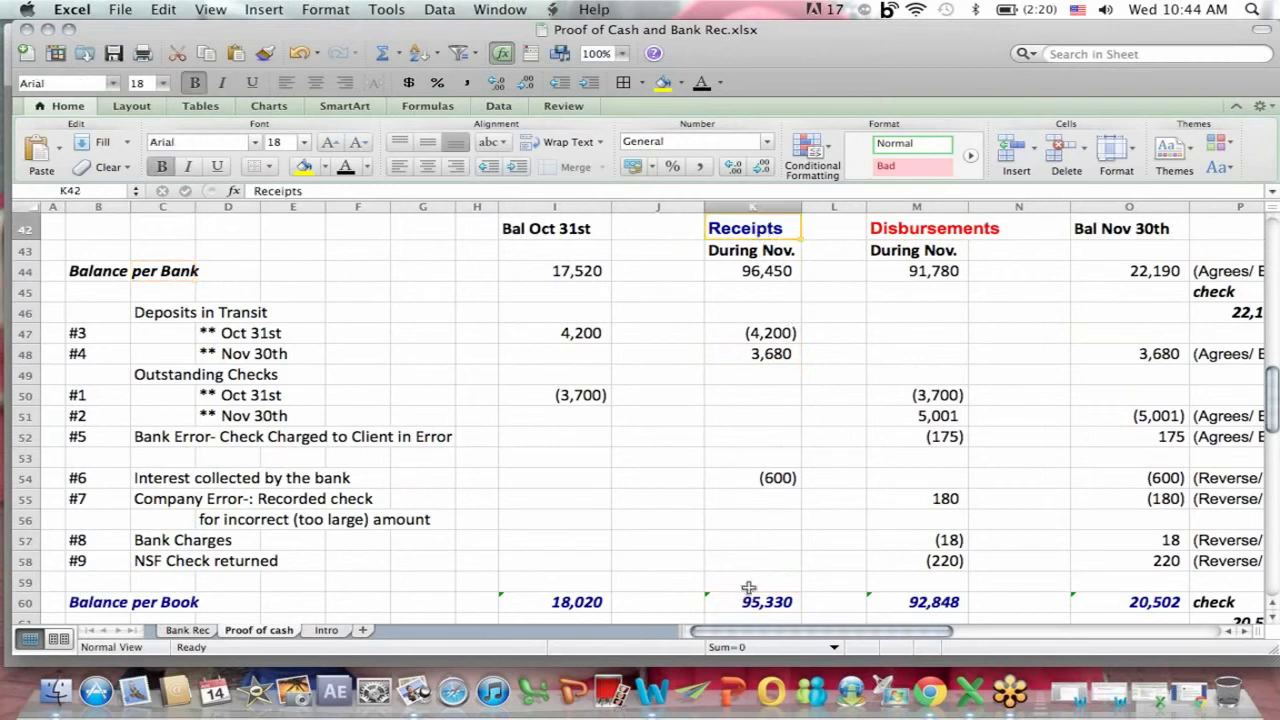
left_click(757, 617)
left_click(762, 358)
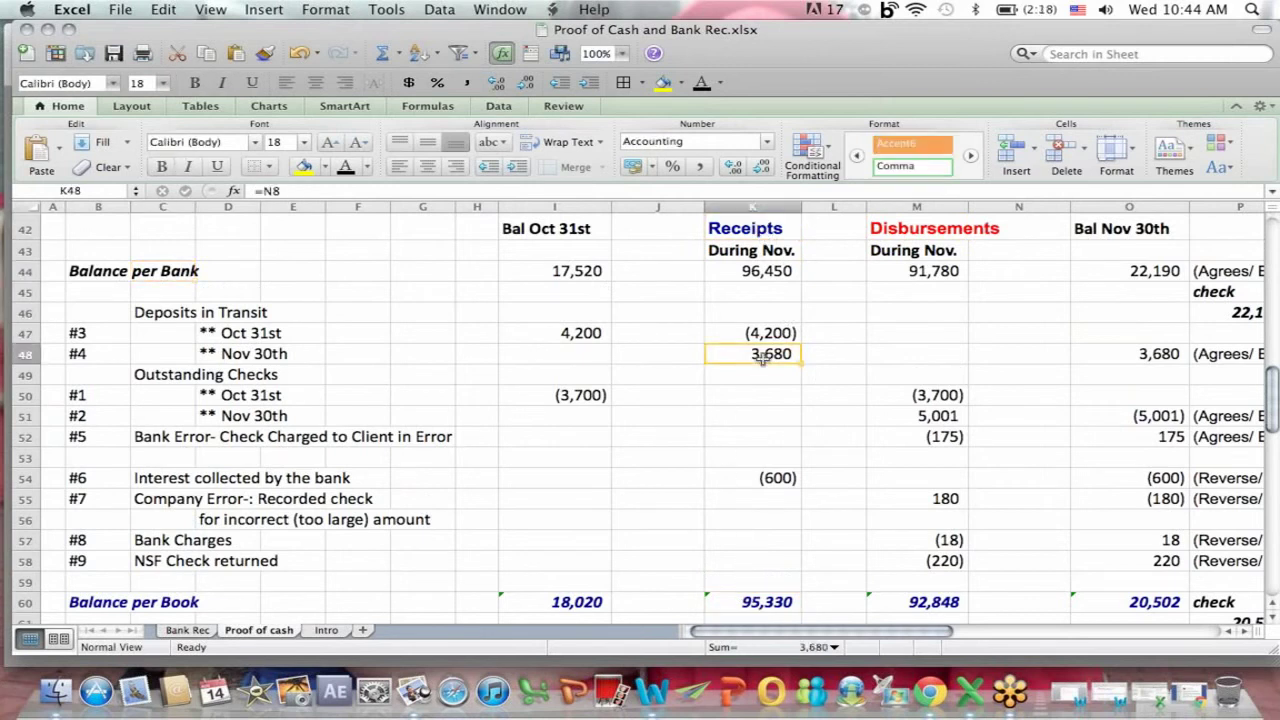
left_click(190, 395)
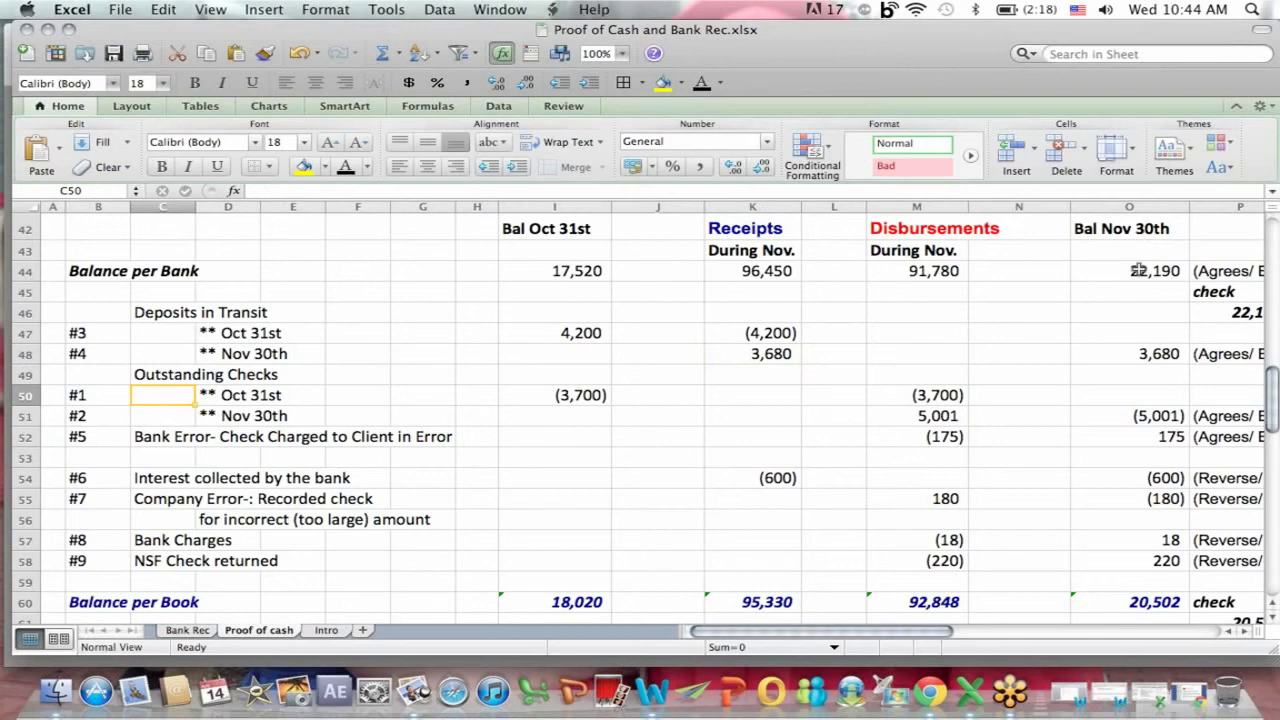
left_click(1032, 620)
key("Down")
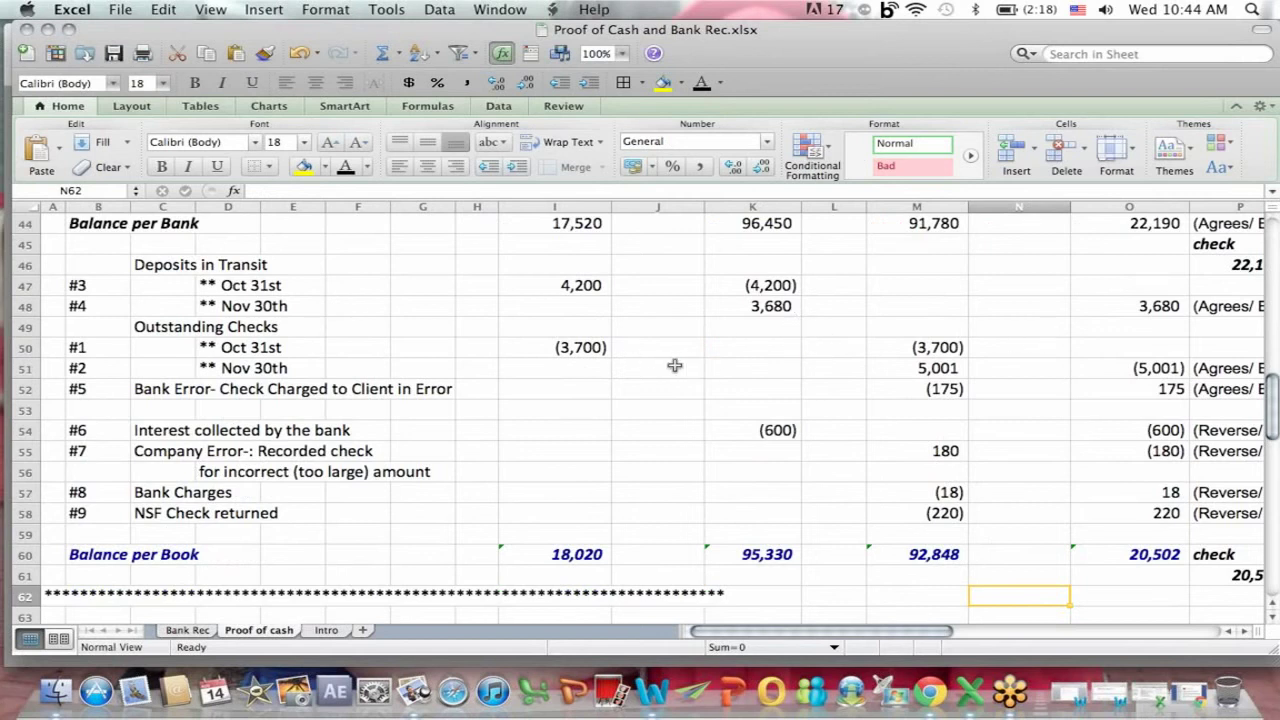
left_click(590, 348)
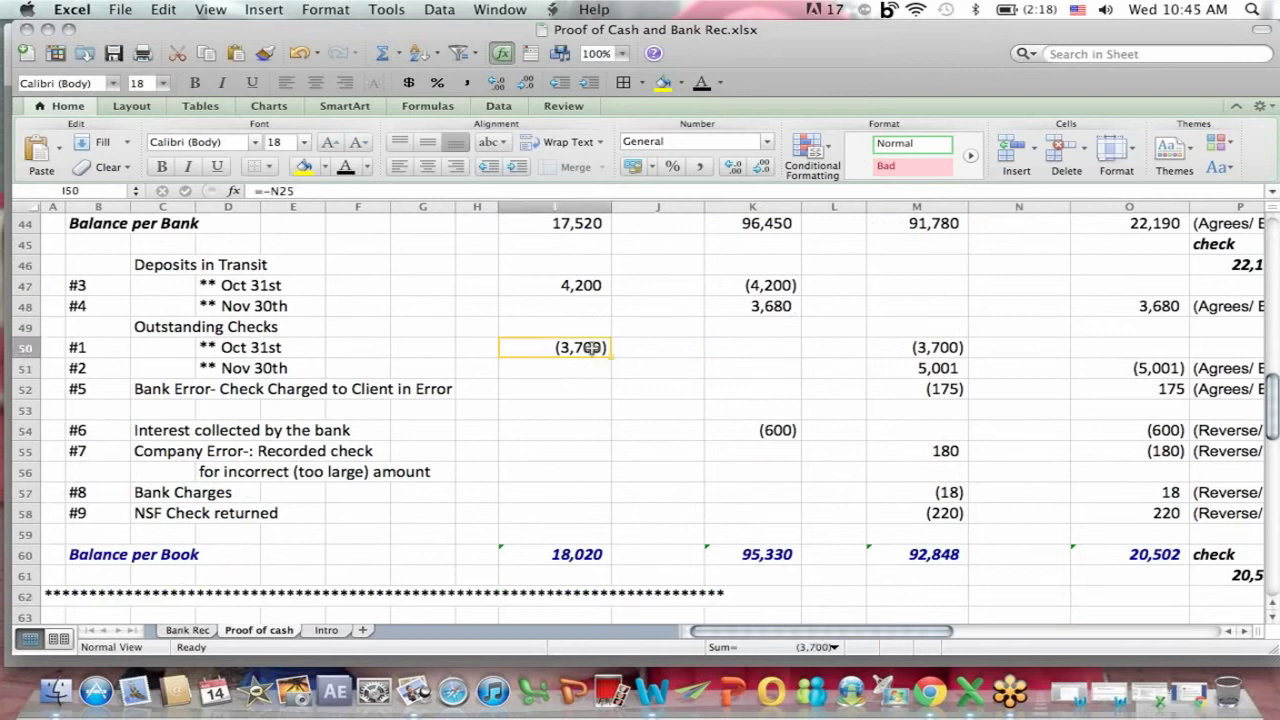
left_click(145, 330)
left_click(208, 344)
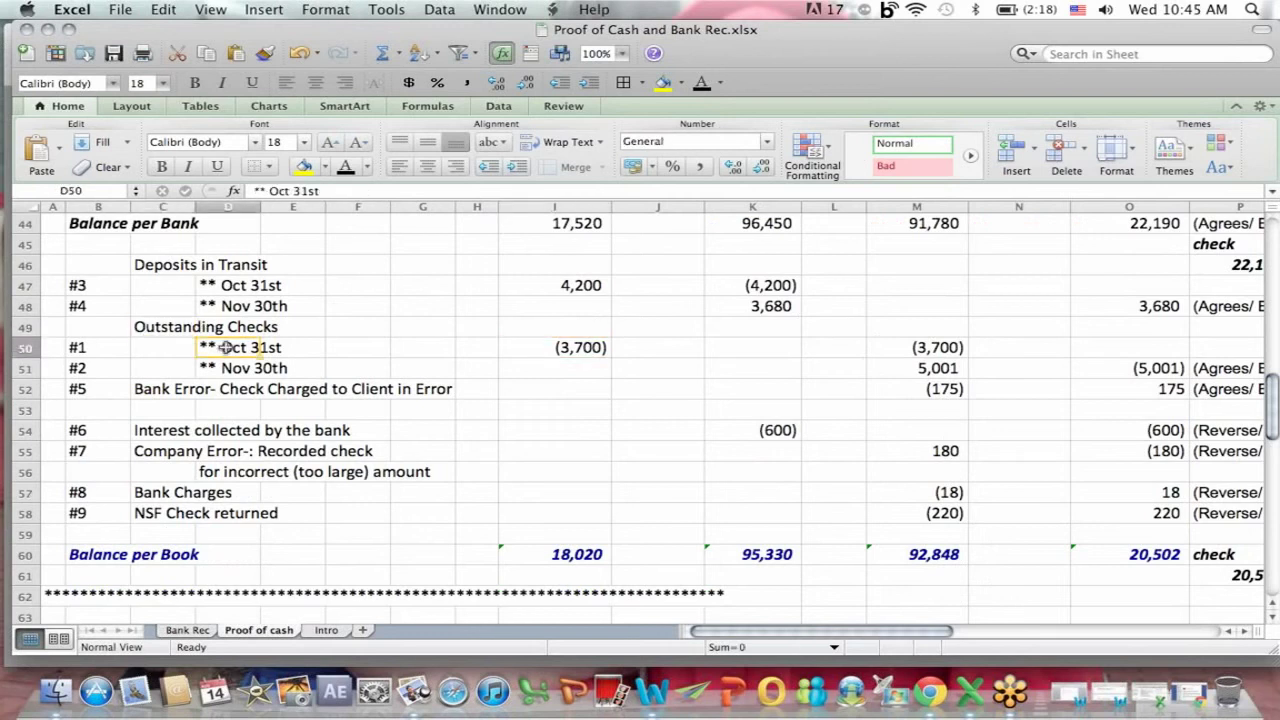
left_click(606, 238)
key("Up")
key("Up")
key("Up")
key("Up")
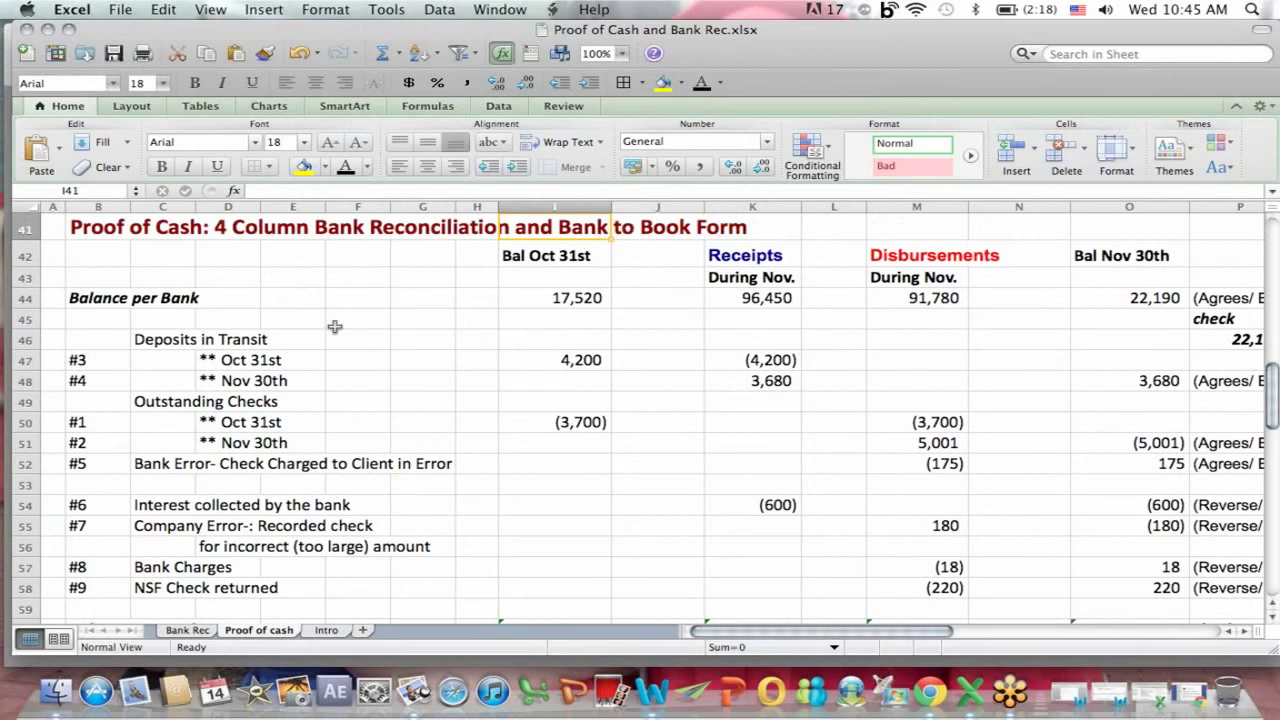
left_click(175, 290)
left_click(557, 422)
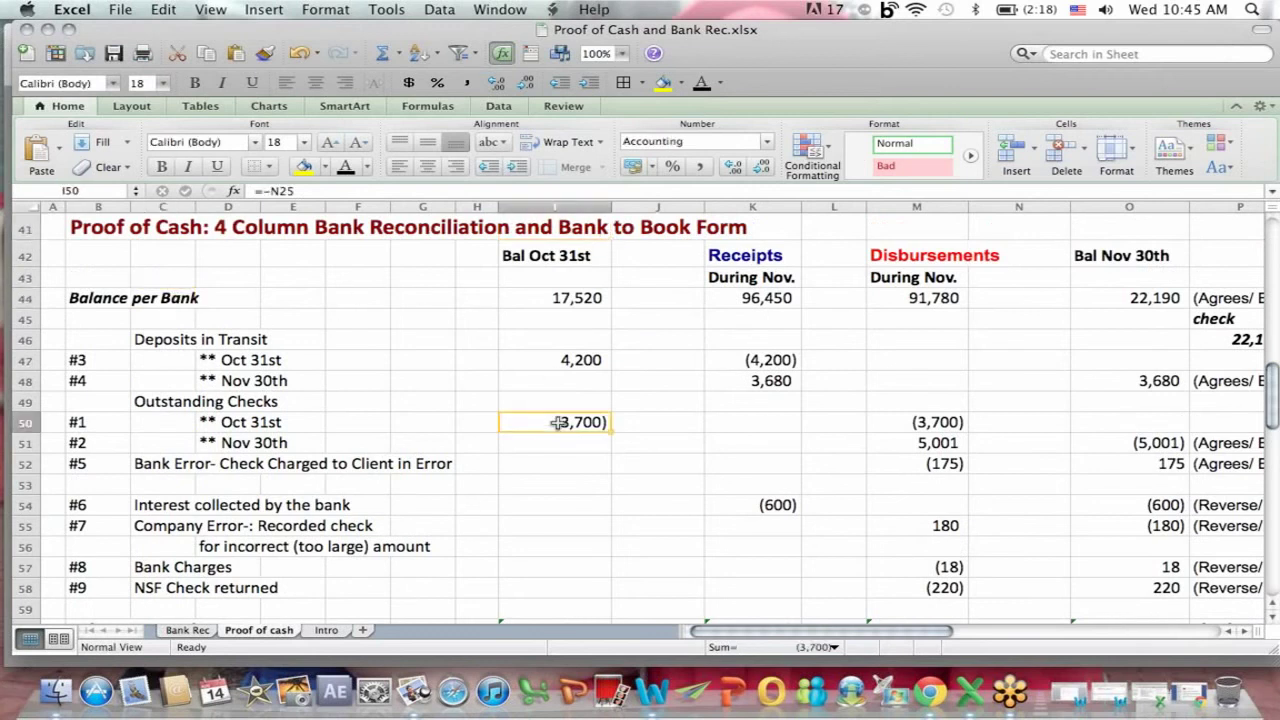
left_click(240, 424)
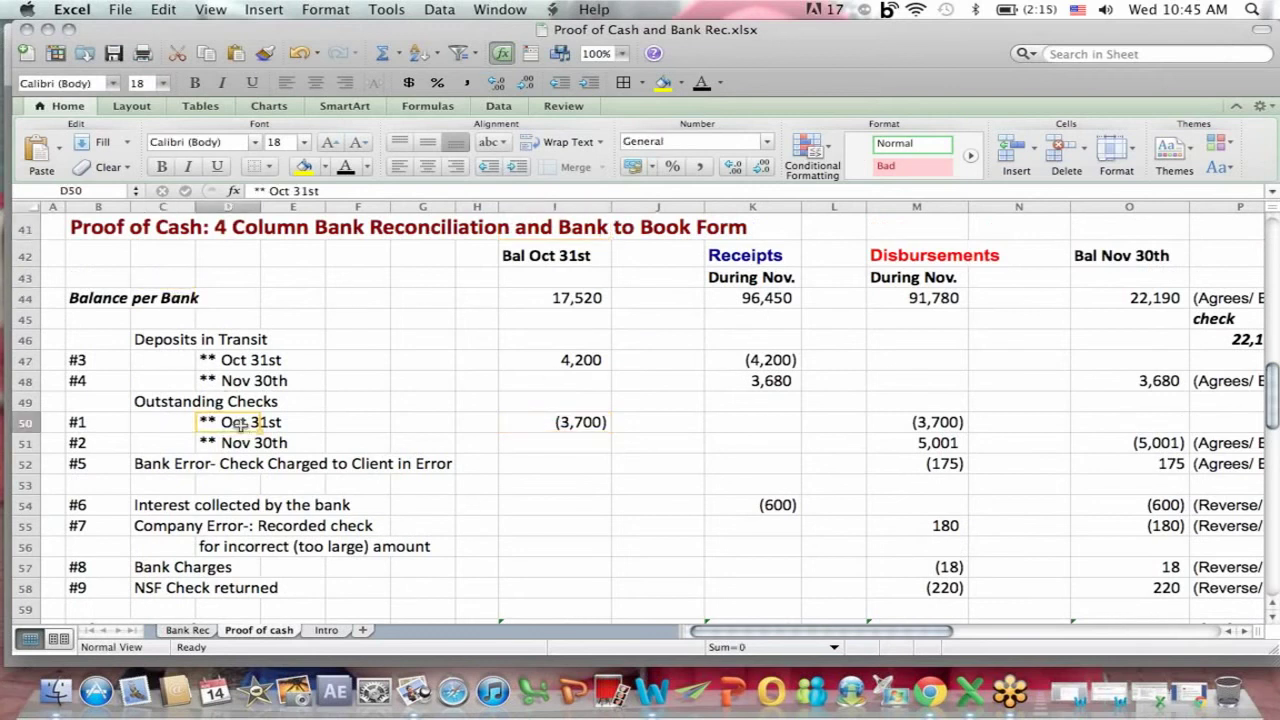
left_click(145, 297)
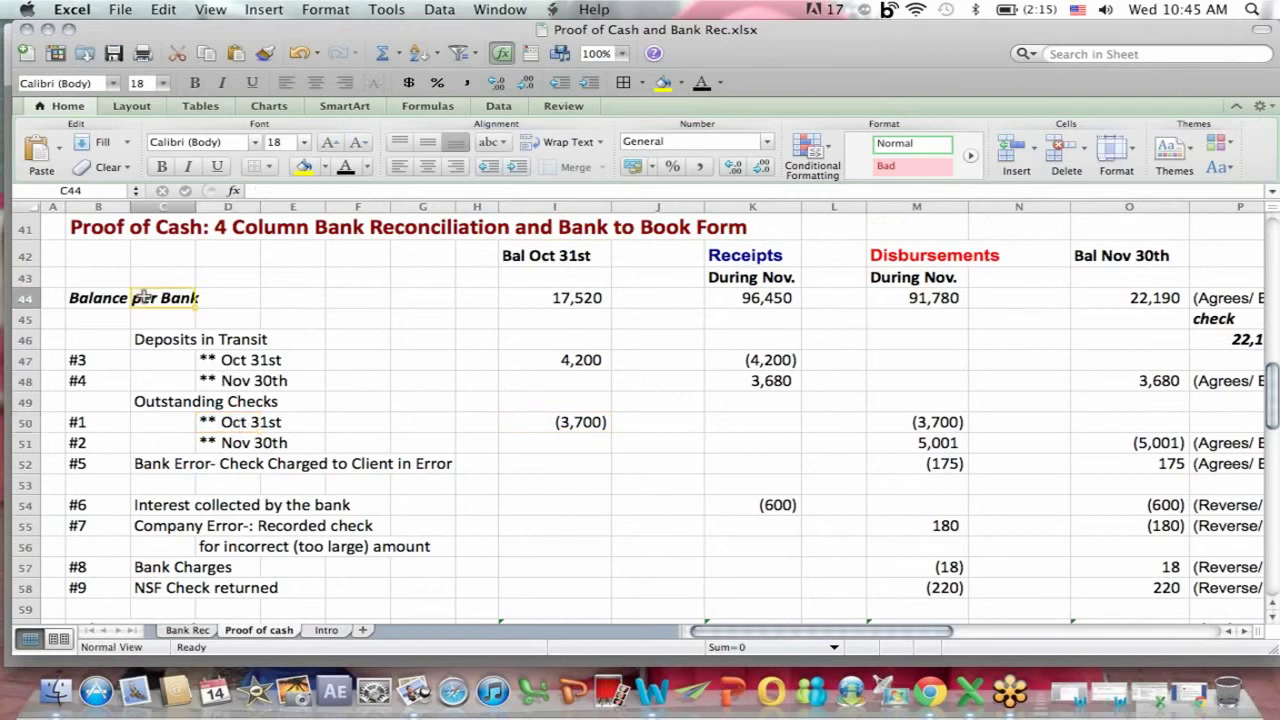
left_click(590, 424)
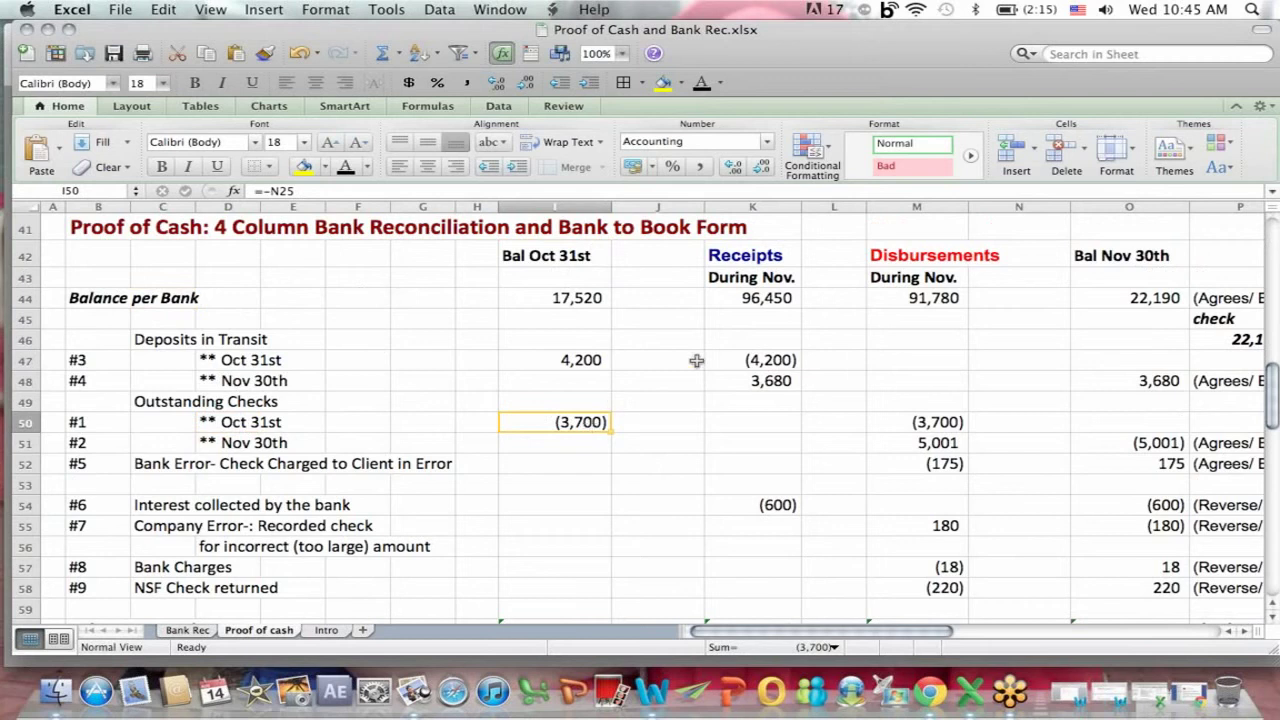
left_click_drag(902, 257, 893, 274)
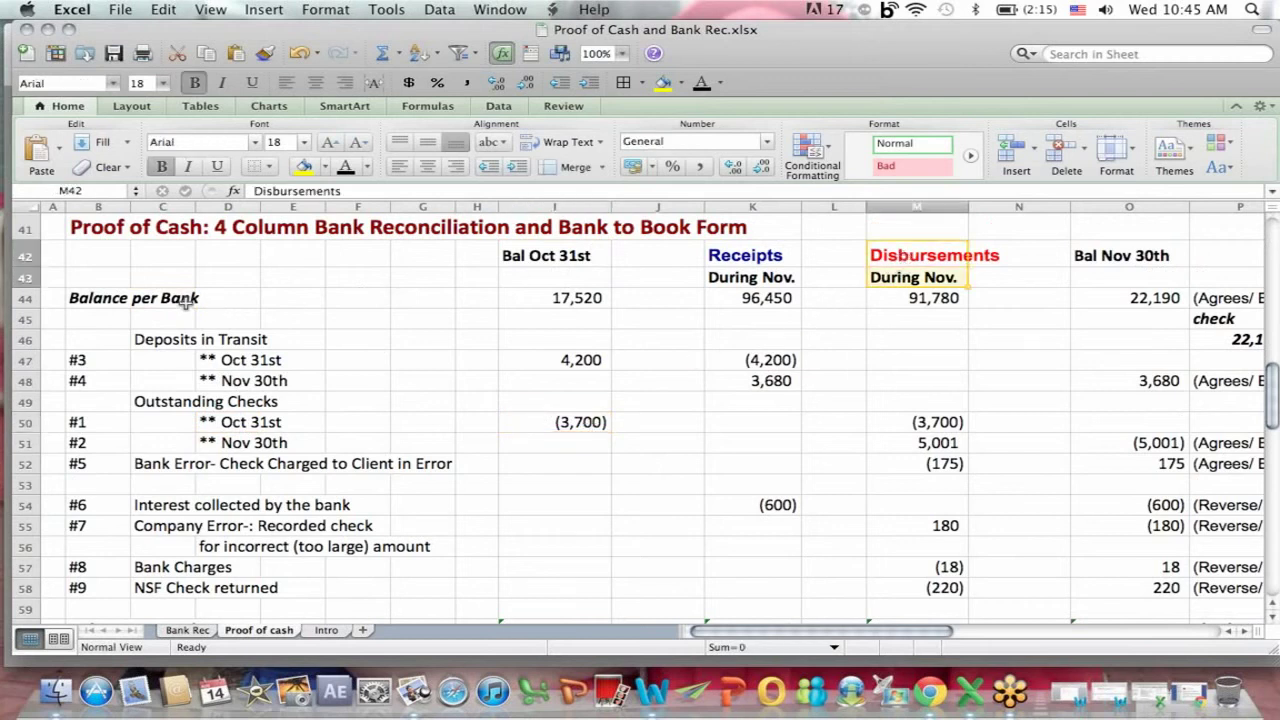
left_click(185, 301)
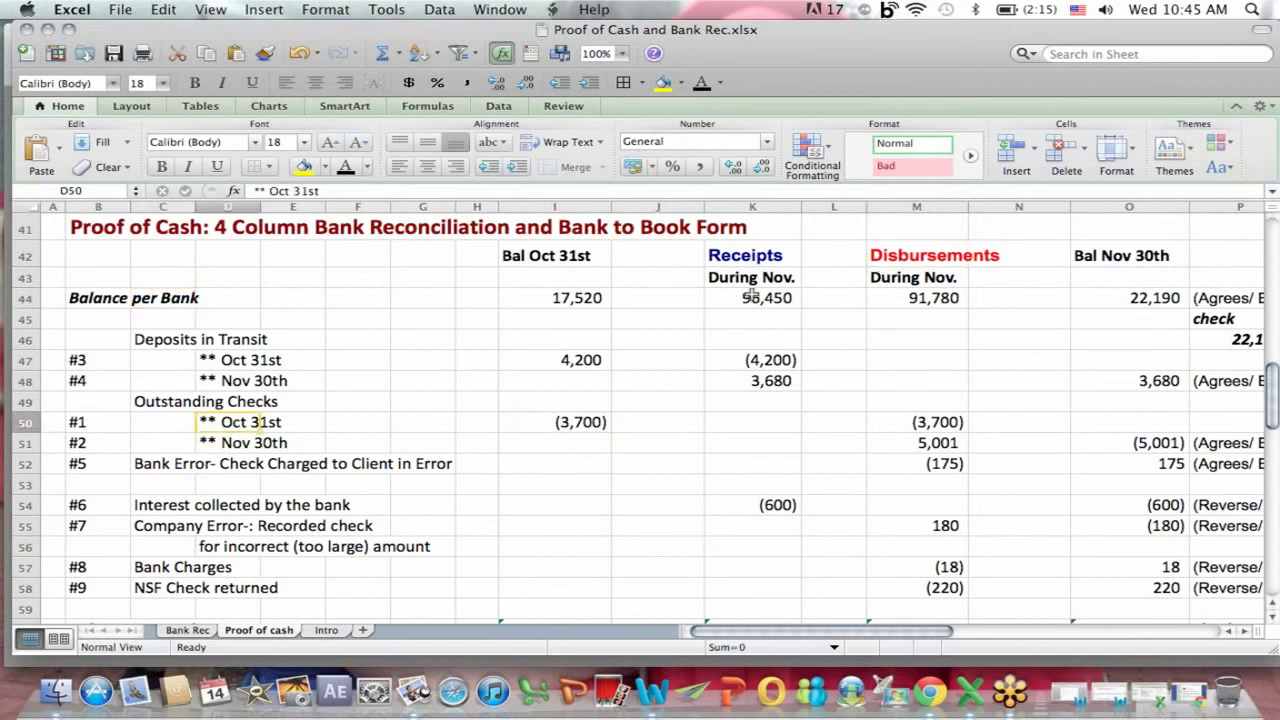
left_click(889, 261)
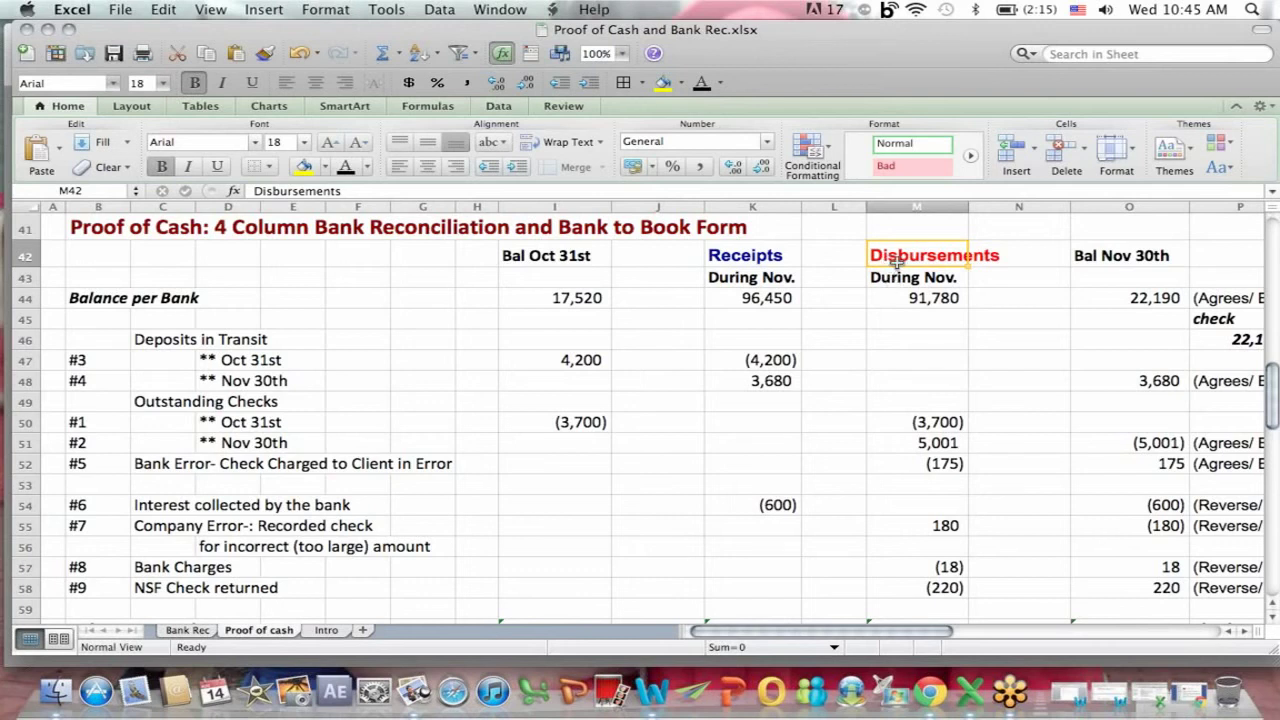
left_click(183, 299)
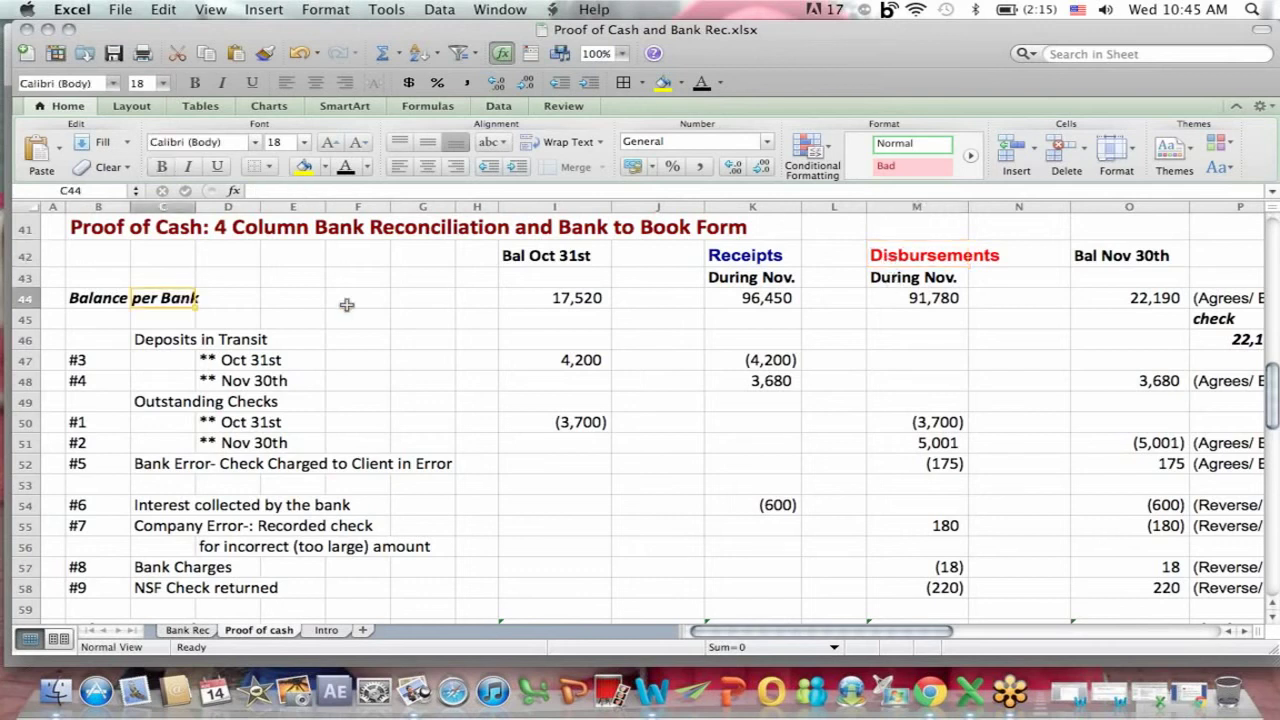
left_click(872, 422)
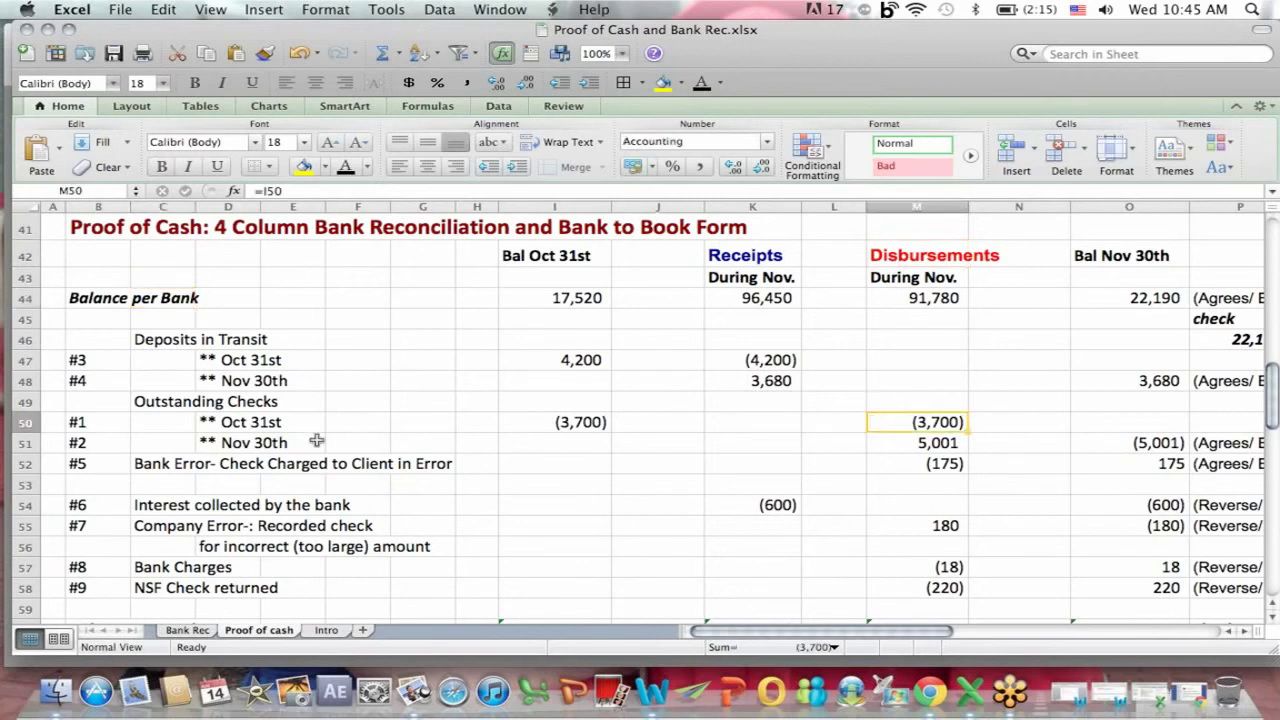
left_click(214, 401)
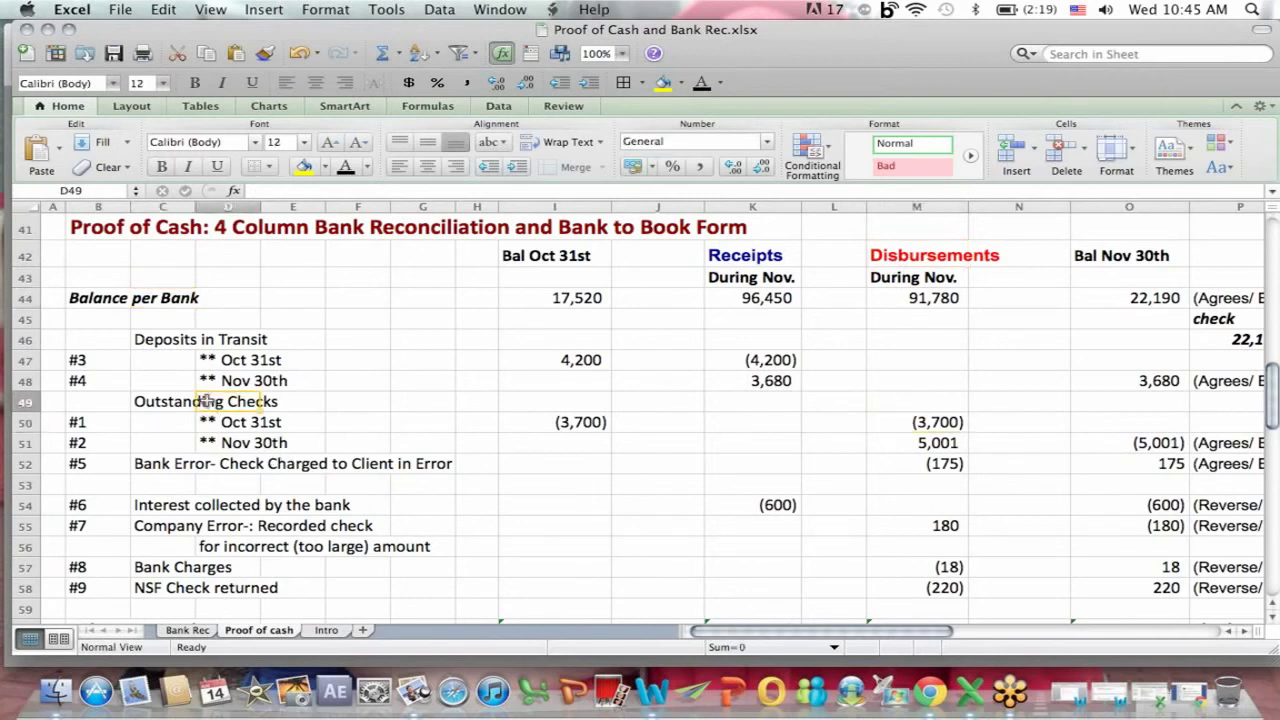
left_click(247, 443)
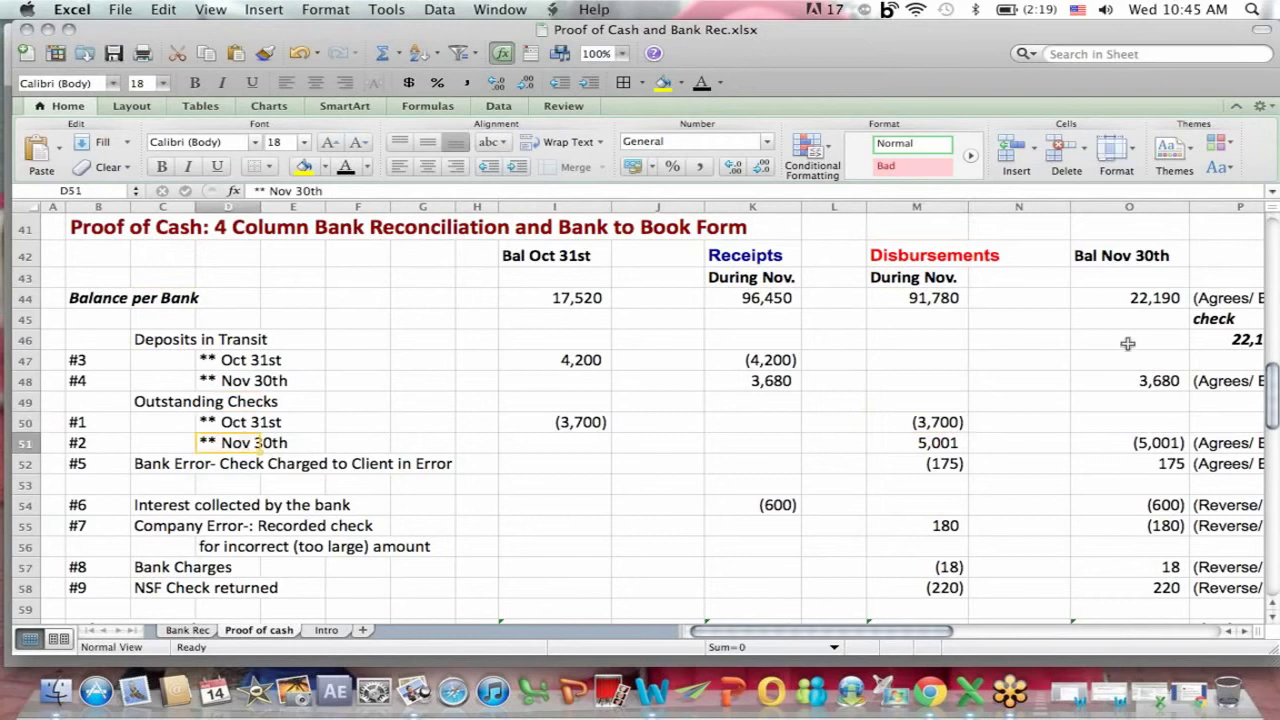
left_click(1017, 612)
key("Down")
key("Down")
key("Down")
key("Down")
key("Down")
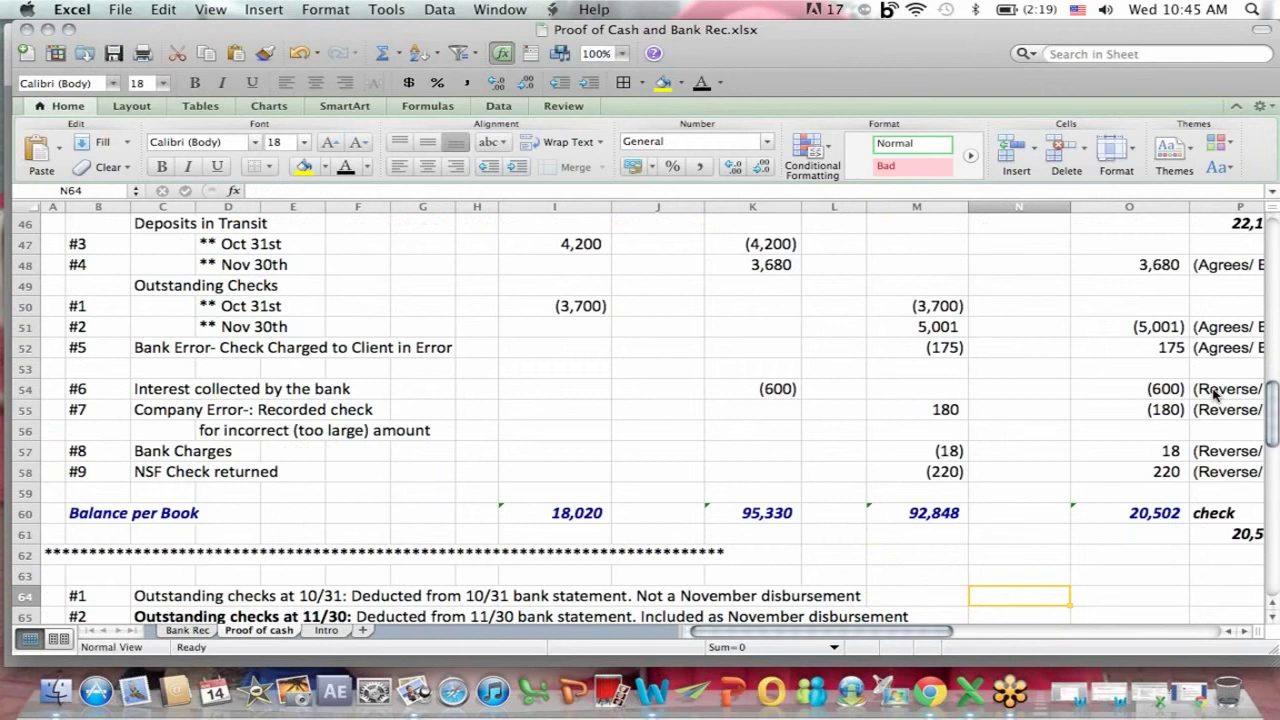
left_click(1165, 328)
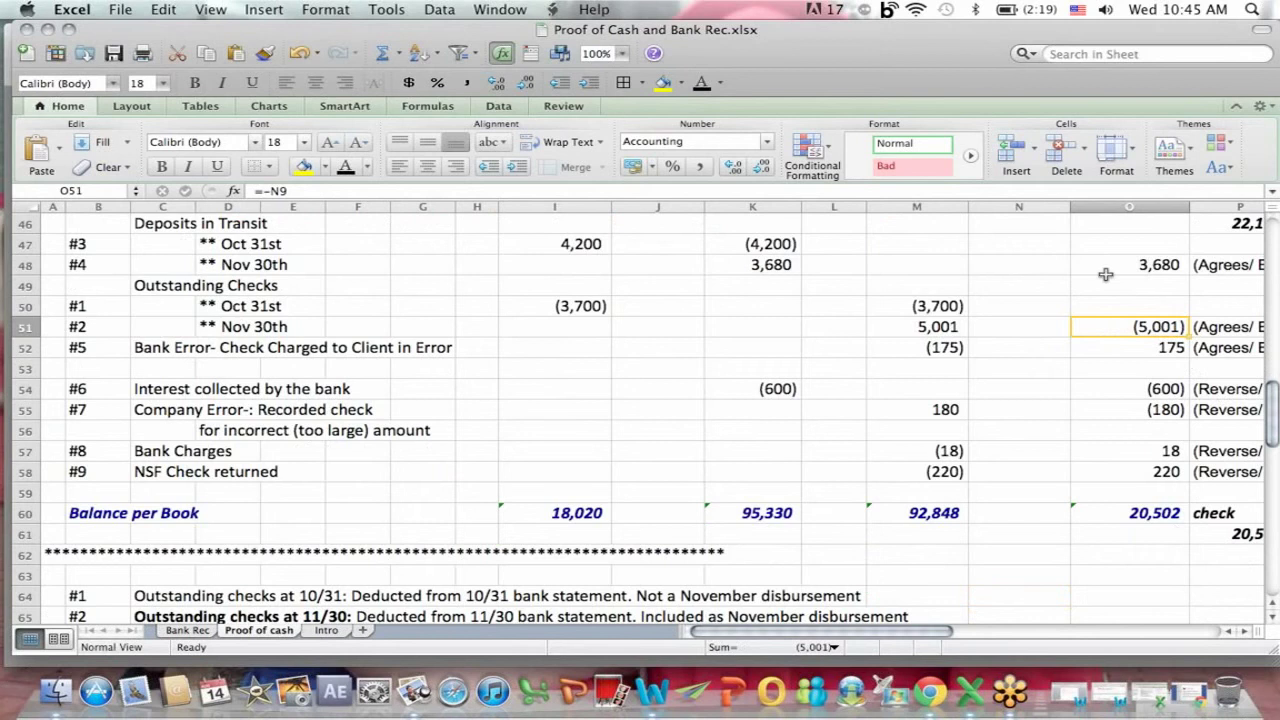
left_click(986, 272)
key("Up")
key("Up")
key("Up")
key("Up")
key("Up")
key("Up")
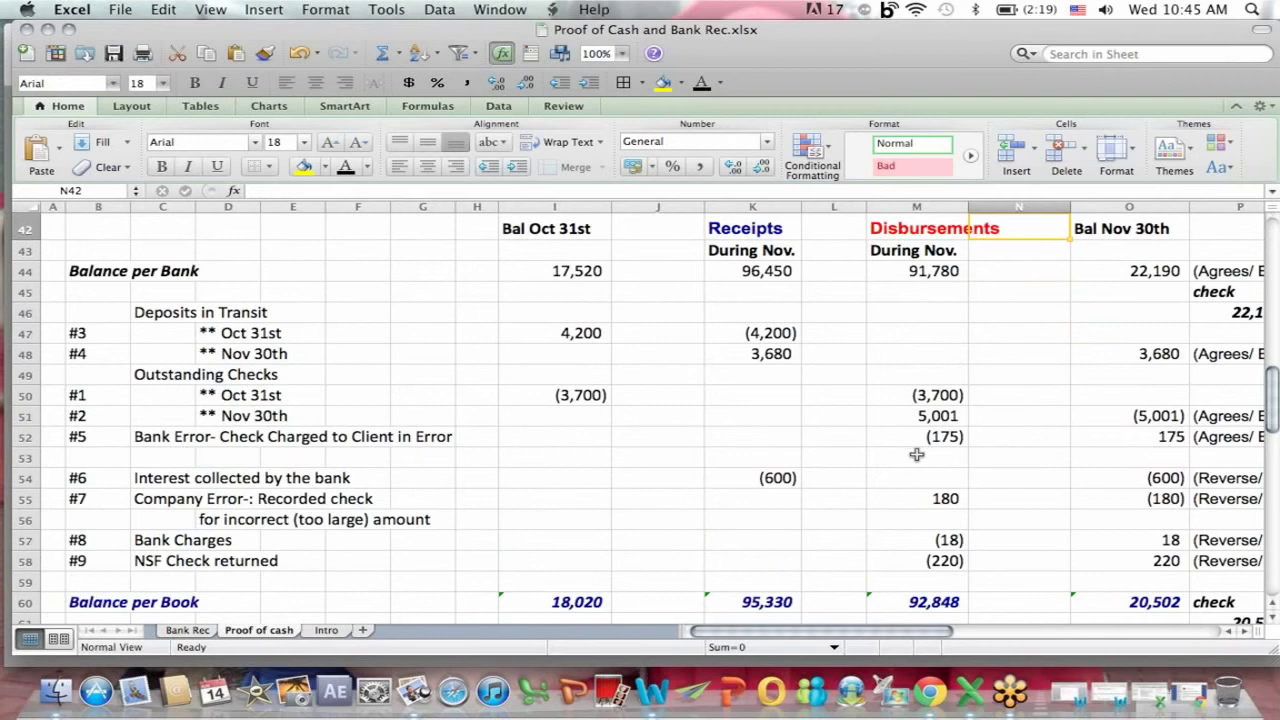
left_click(897, 600)
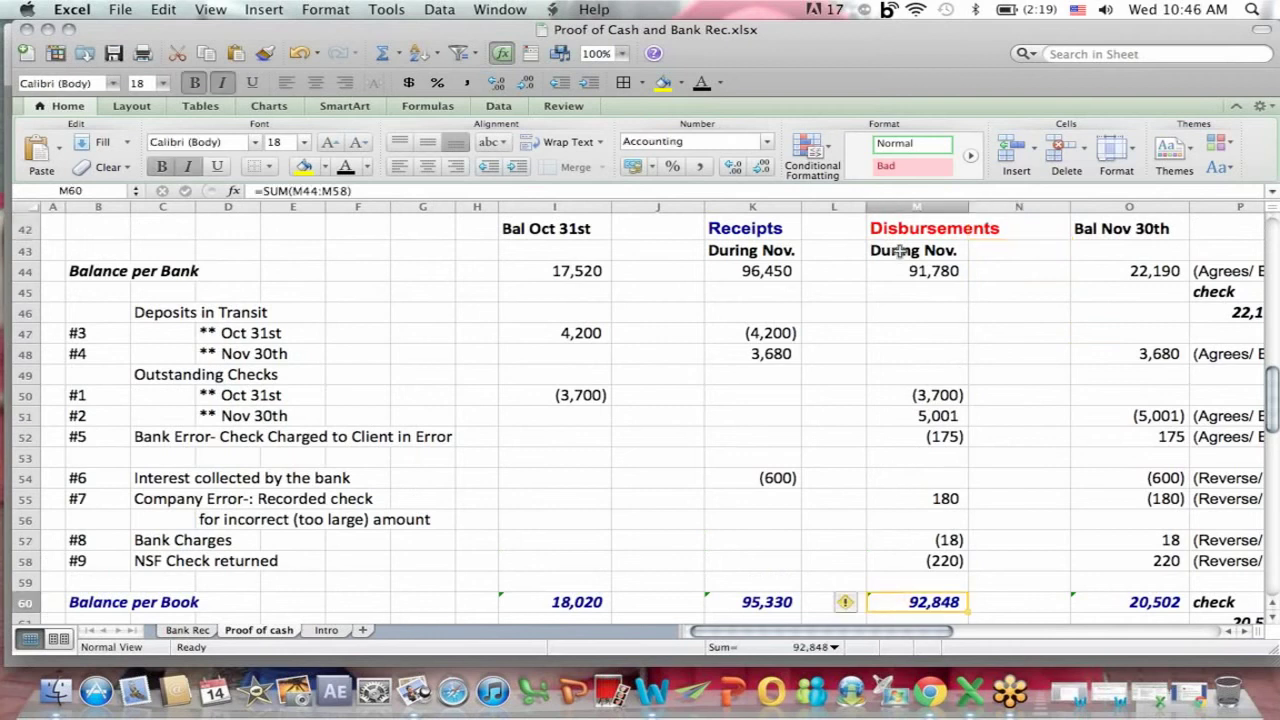
left_click(910, 221)
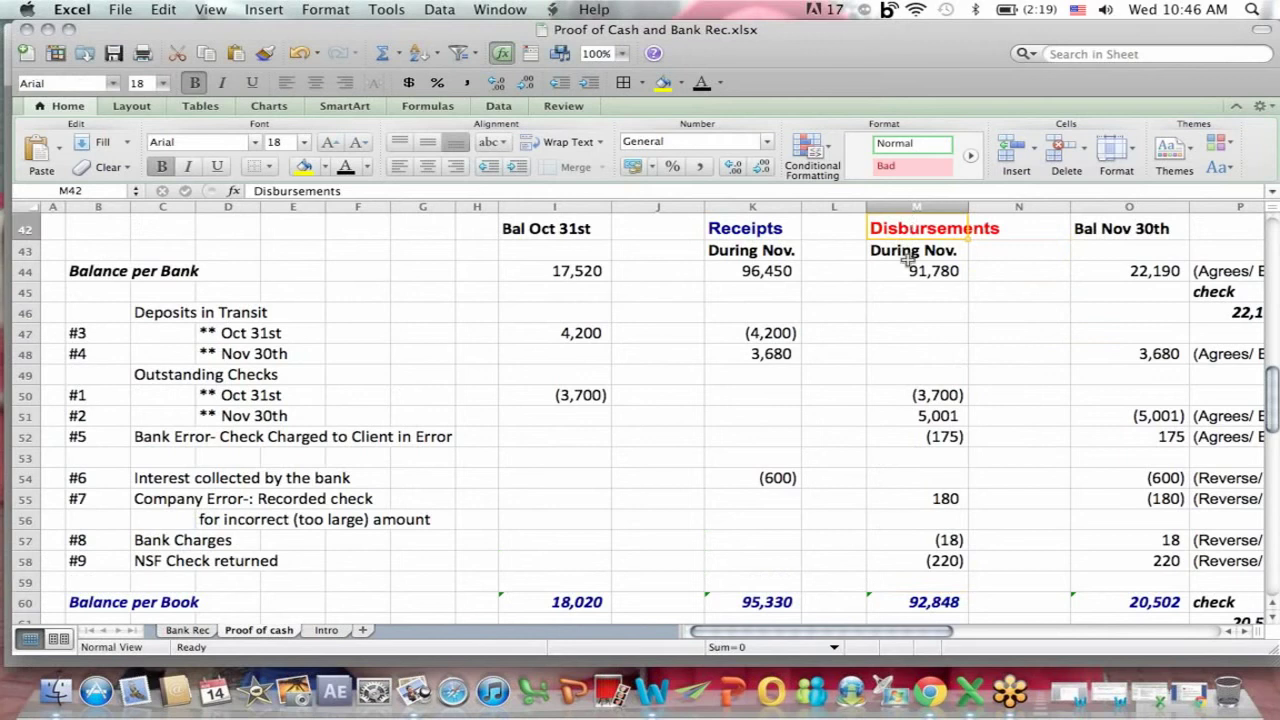
left_click(908, 252)
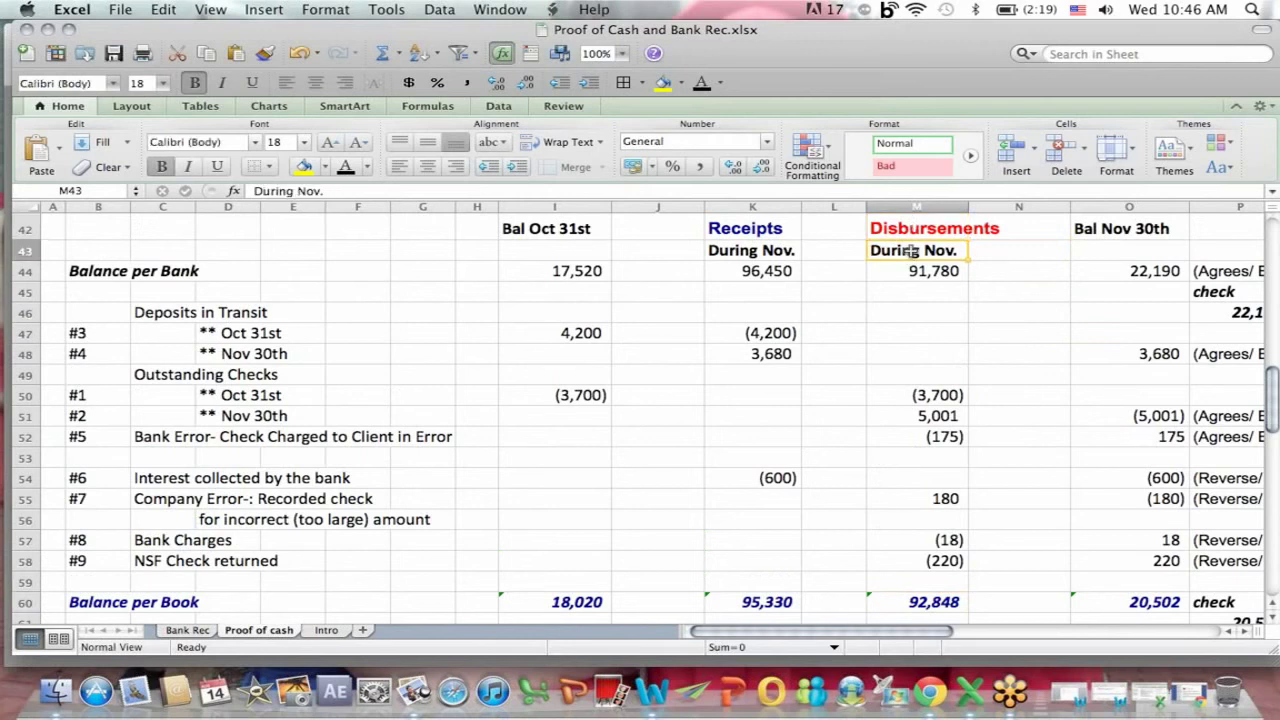
left_click(913, 222)
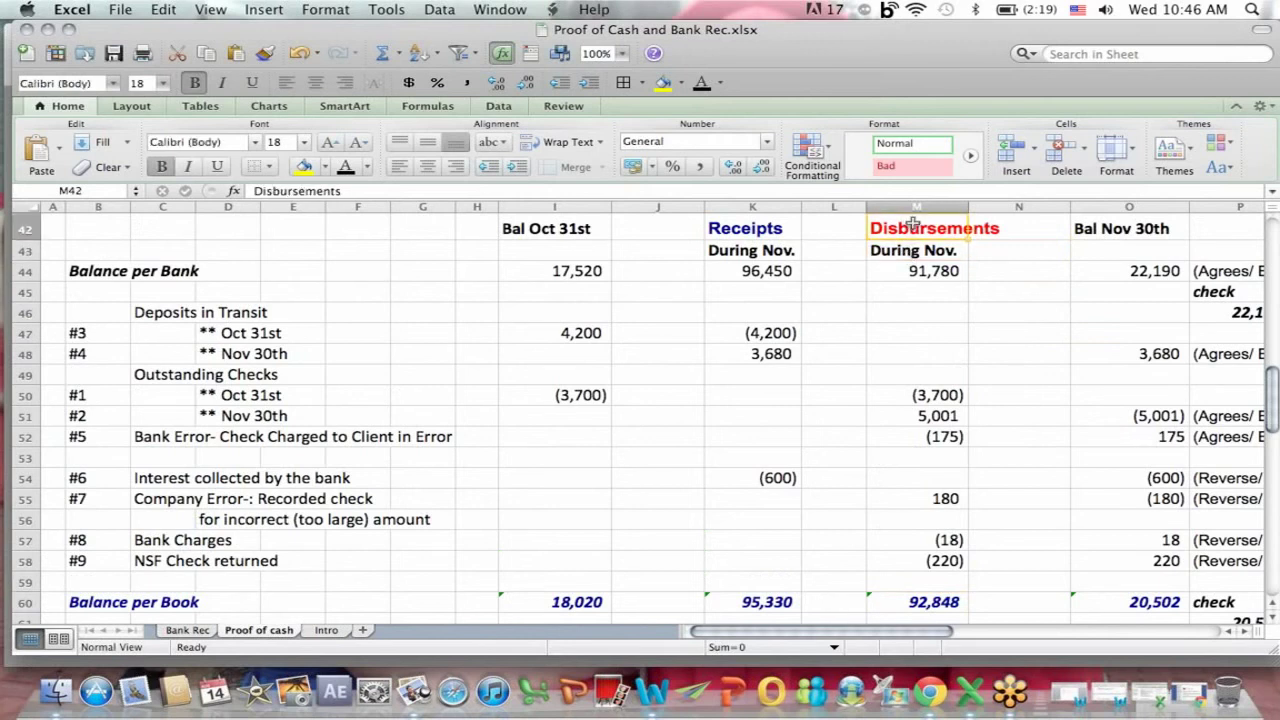
left_click(925, 415)
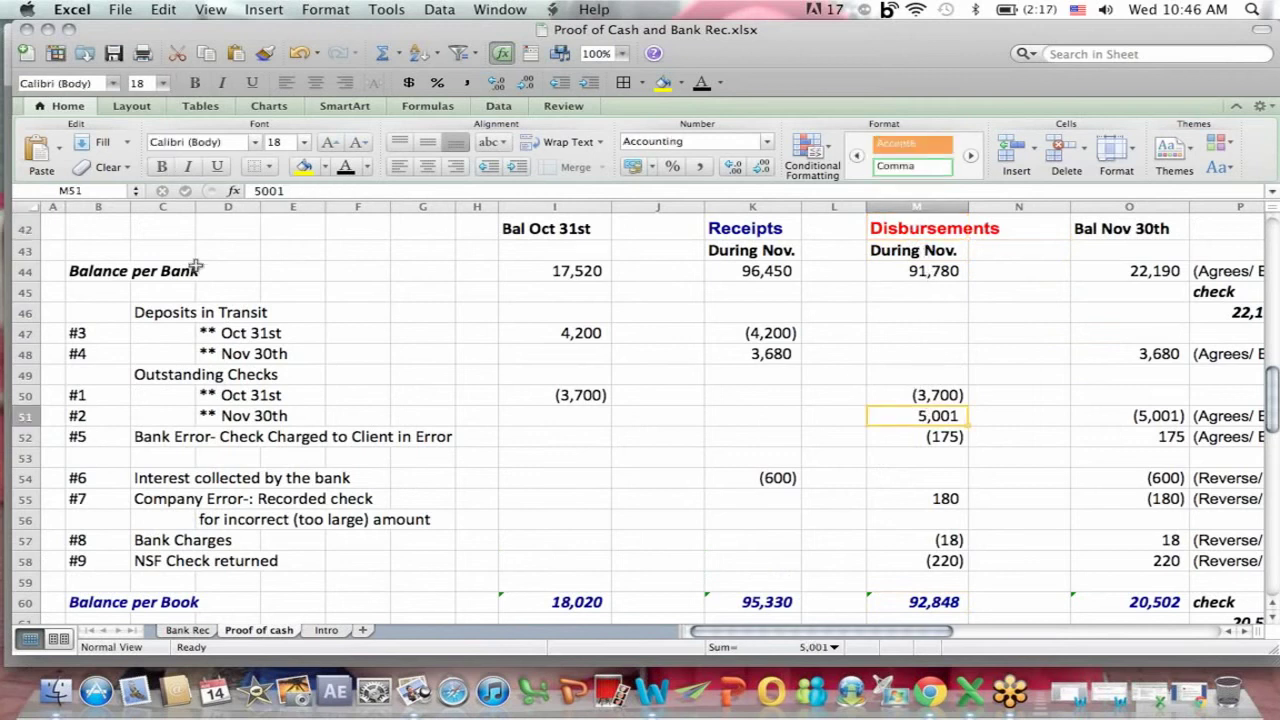
left_click(158, 284)
left_click(158, 273)
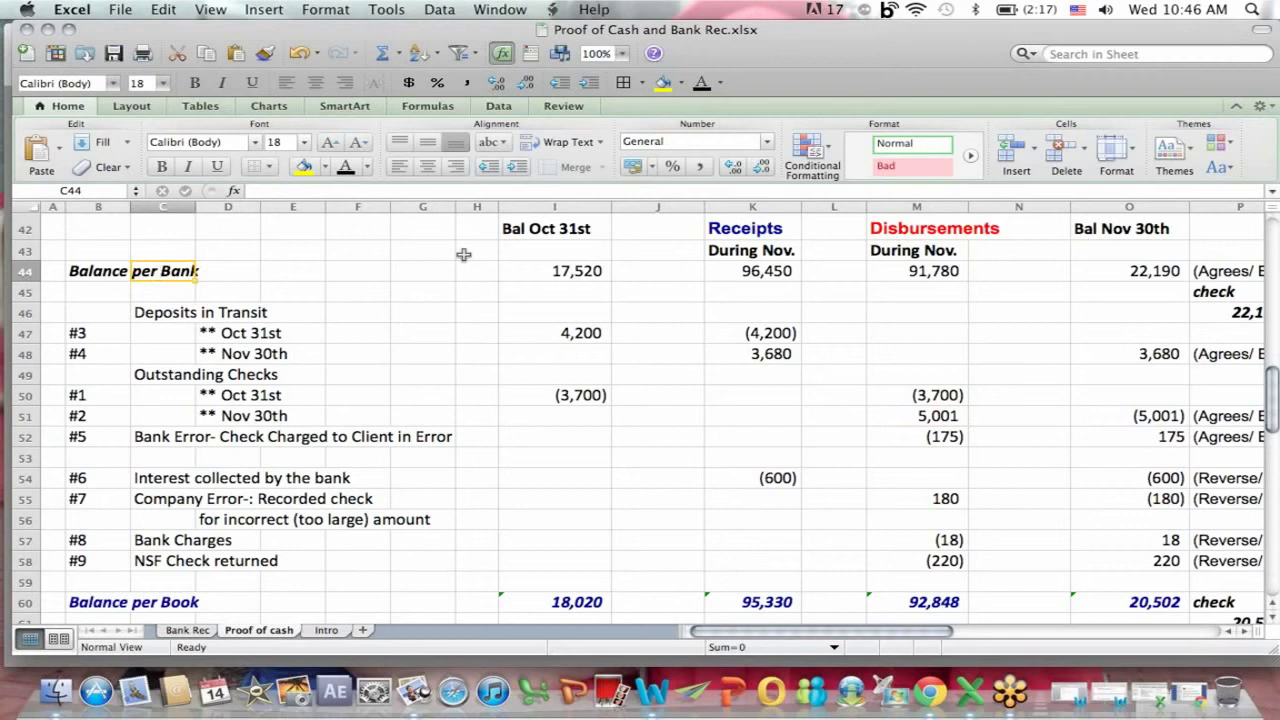
left_click(928, 229)
left_click(925, 598)
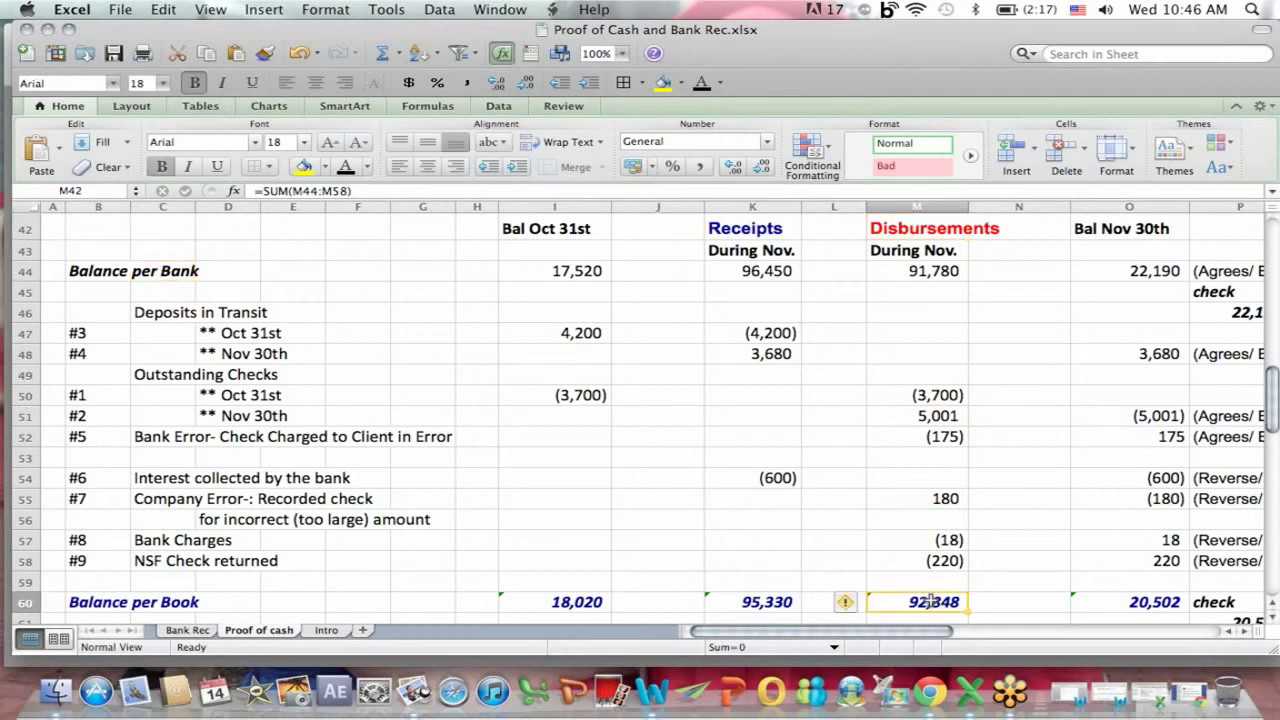
left_click(940, 411)
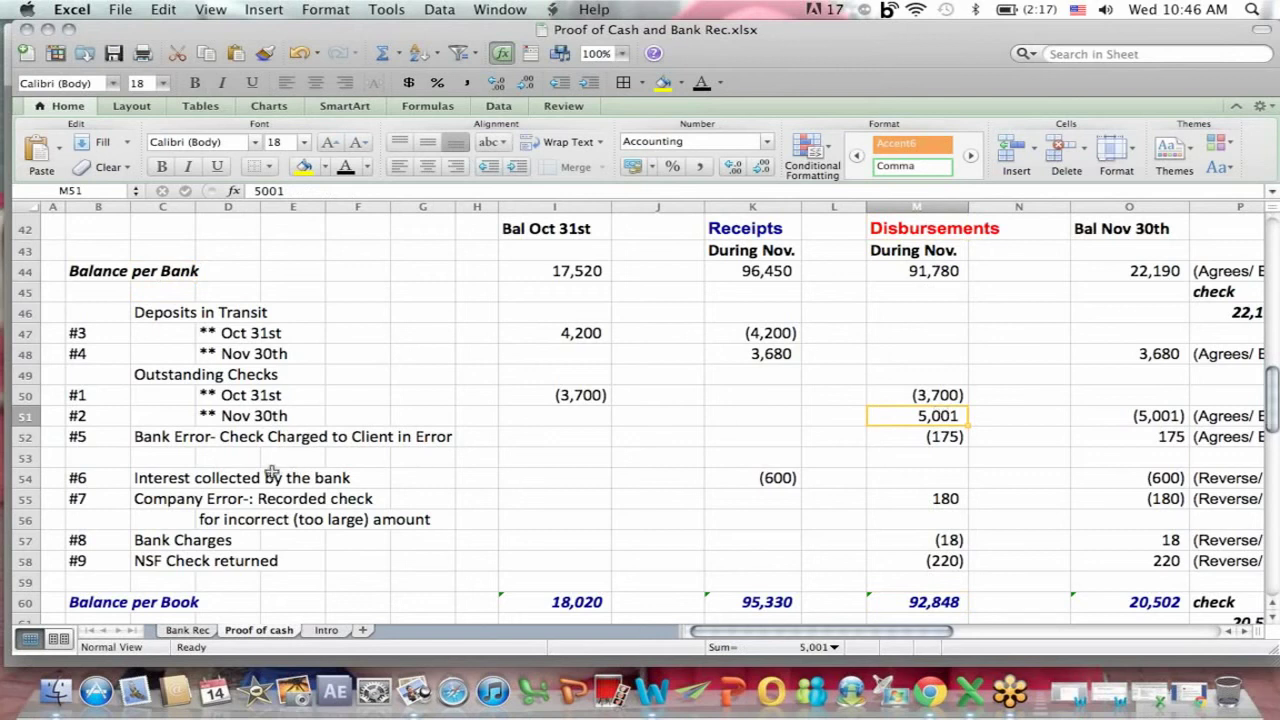
left_click(146, 437)
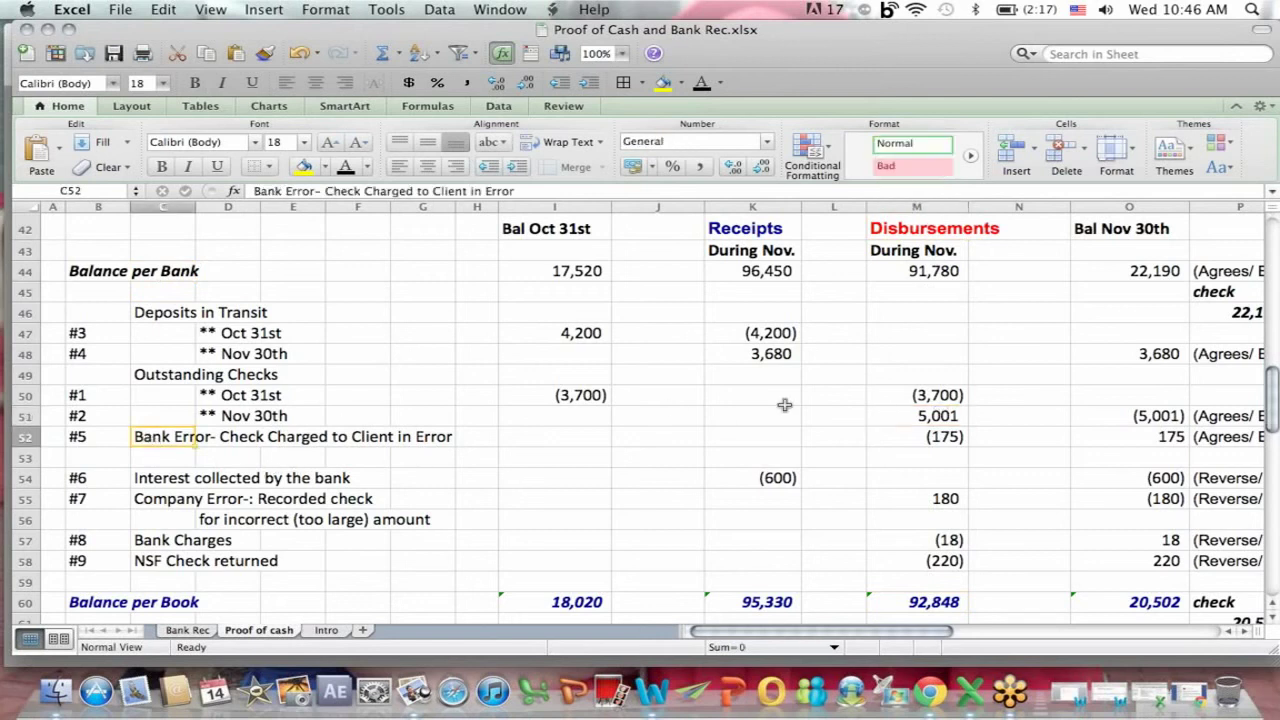
left_click(942, 437)
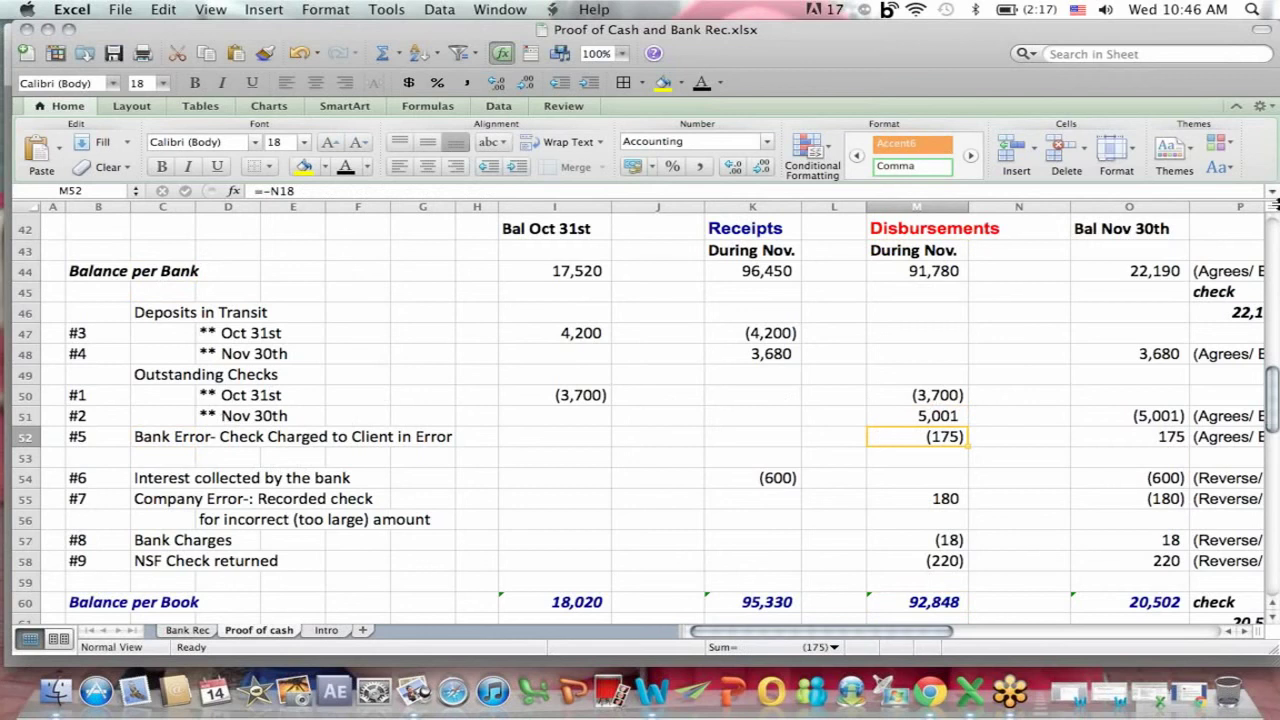
left_click(1020, 610)
scroll(1021, 610, "down", 3)
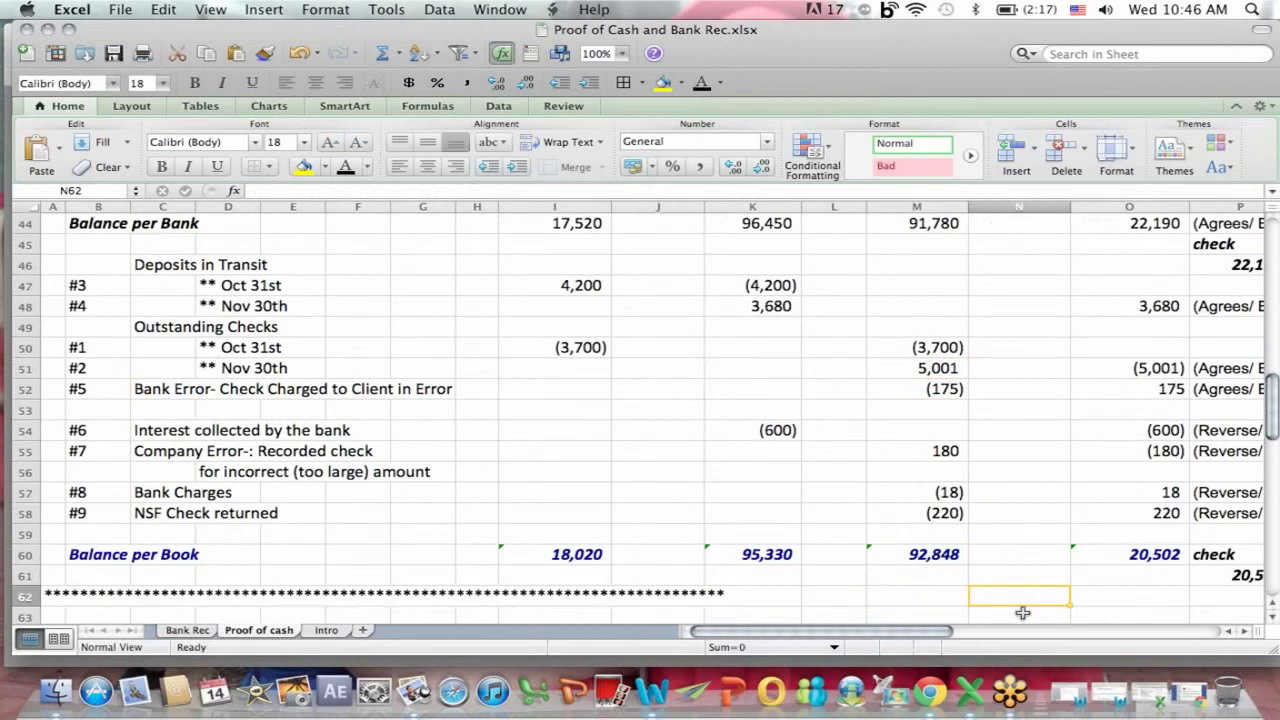
key("Down")
key("Down")
key("Down")
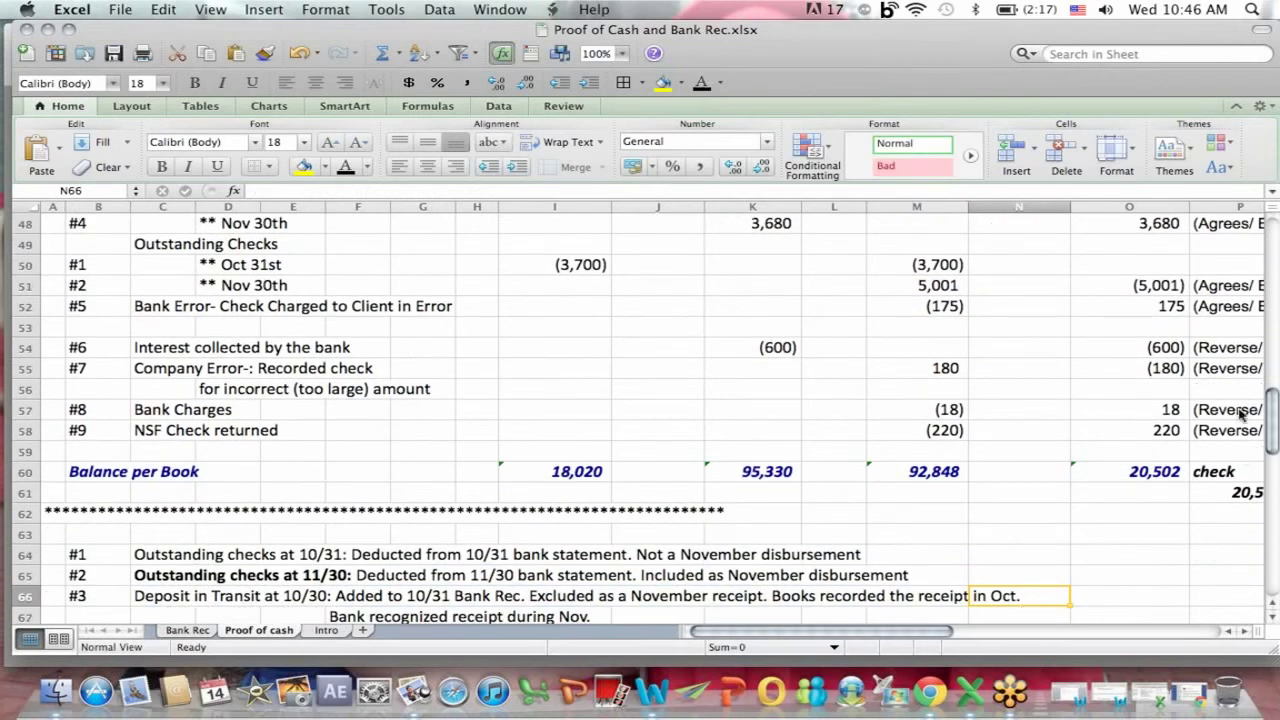
left_click(1123, 318)
left_click(1120, 306)
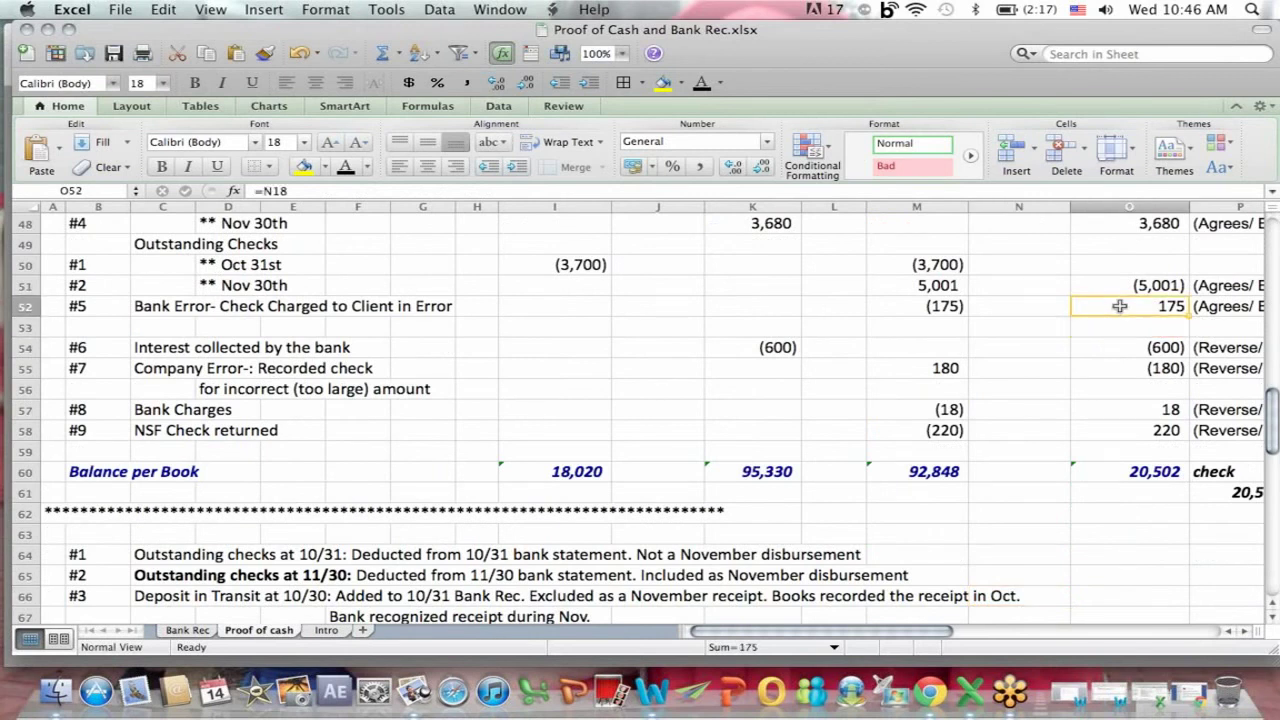
left_click(1047, 226)
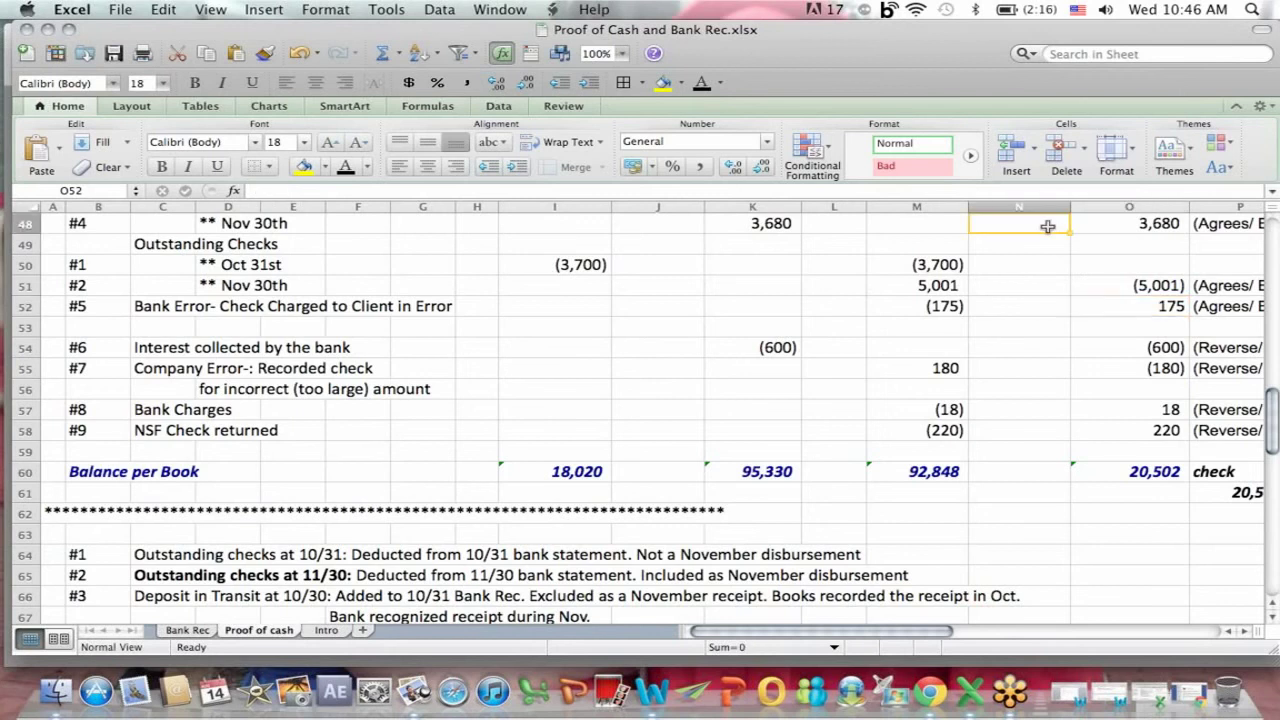
key("Up")
key("Up")
key("Up")
key("Up")
key("Up")
key("Up")
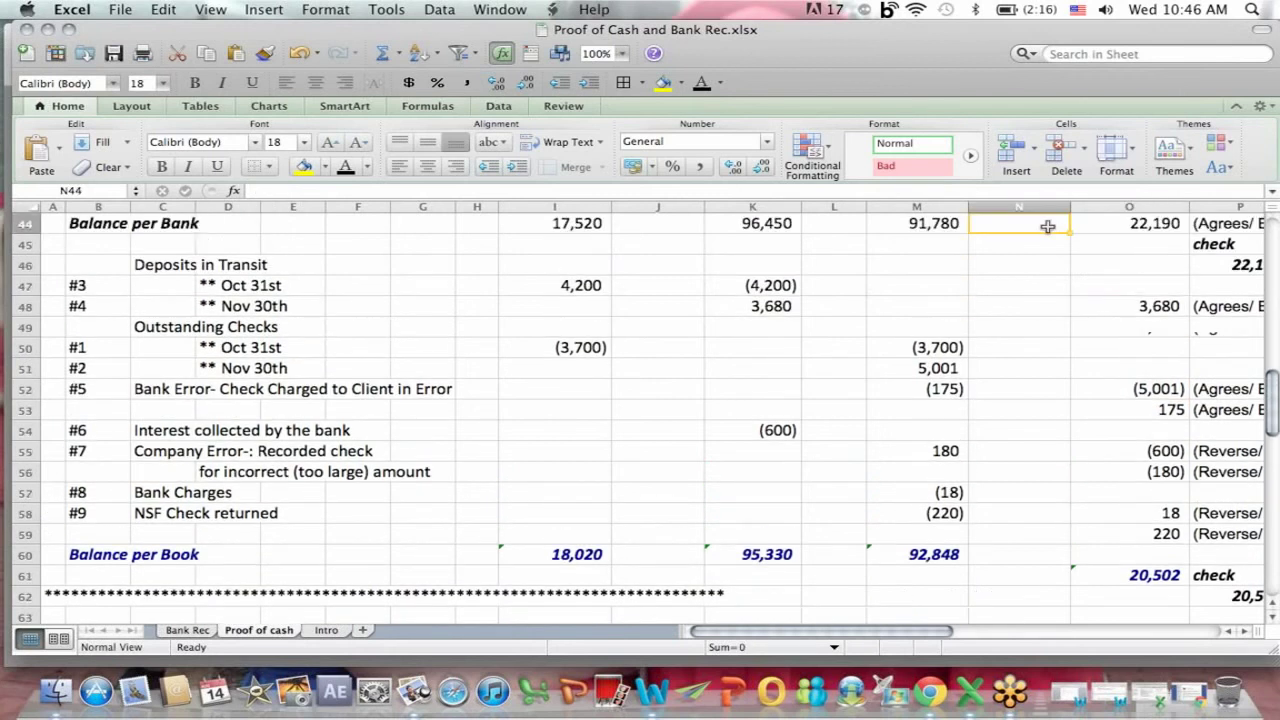
left_click(928, 230)
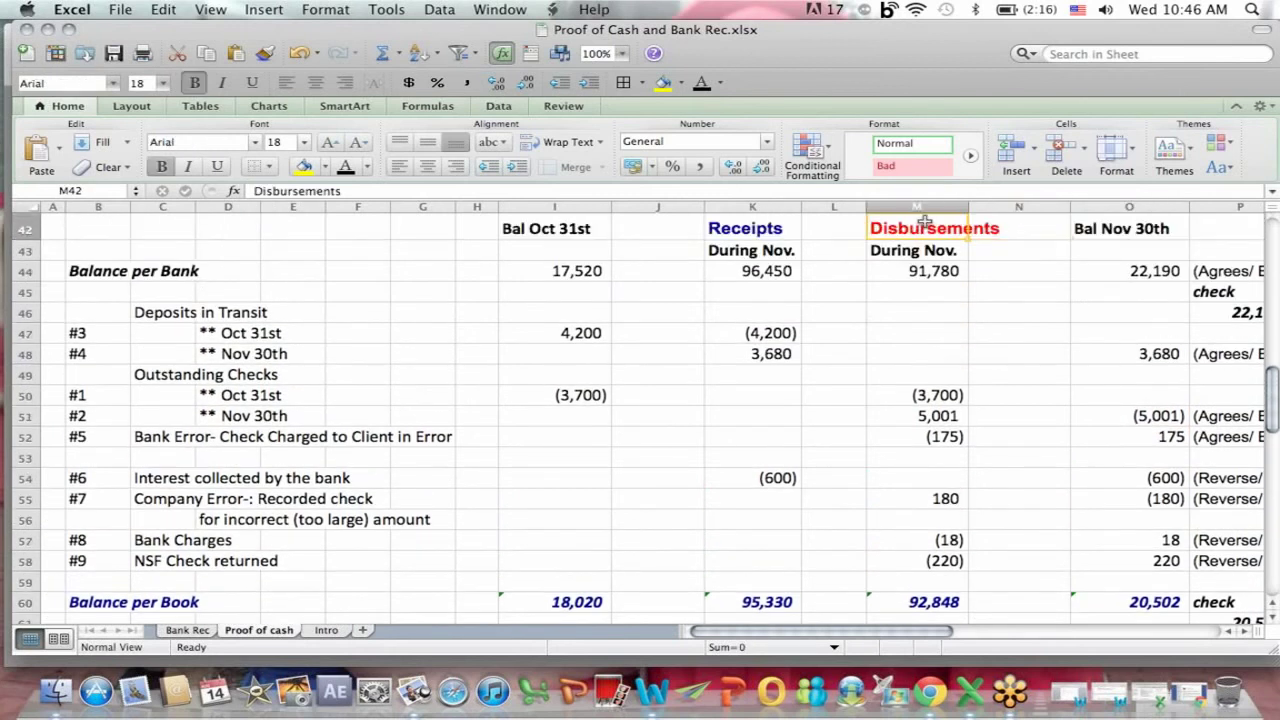
left_click(165, 271)
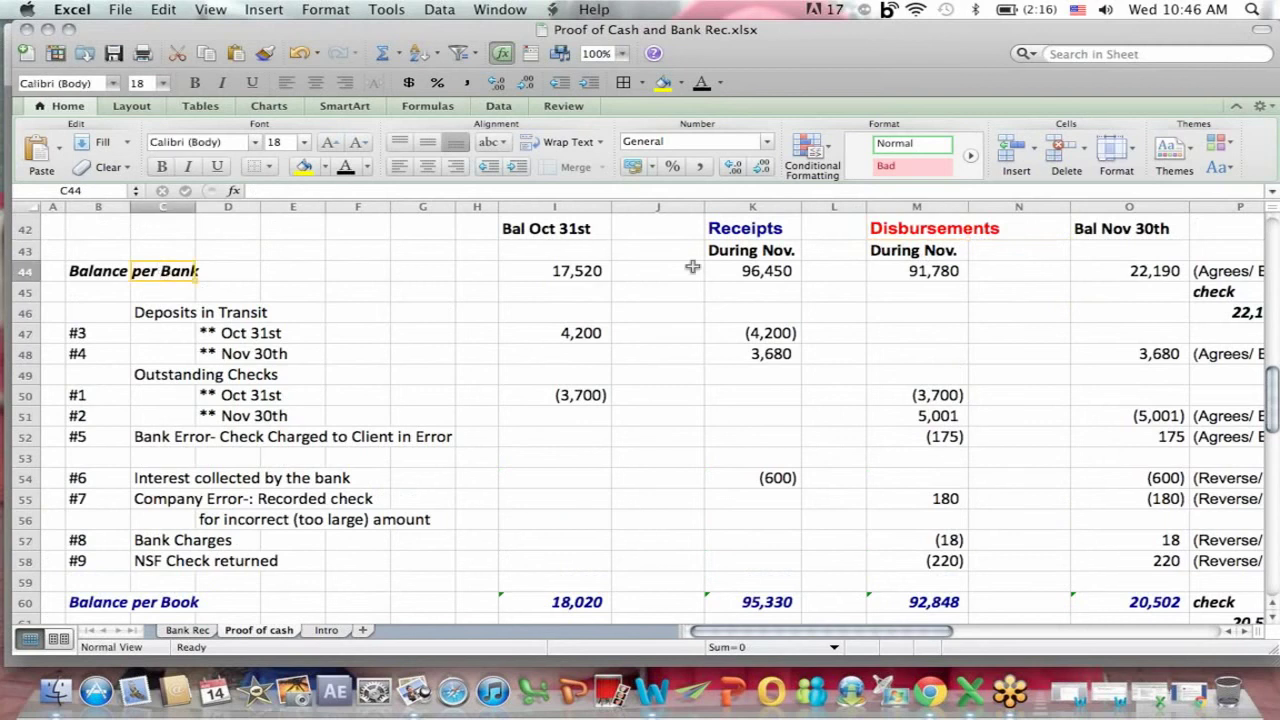
left_click(893, 231)
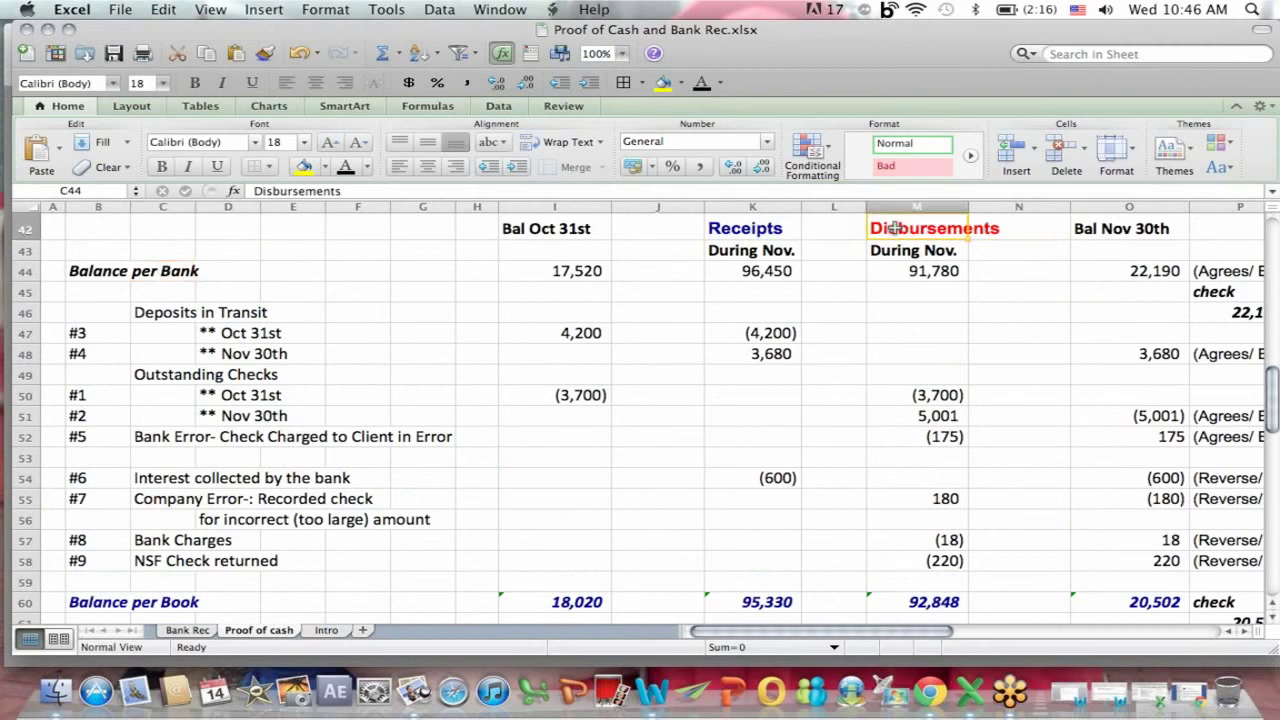
left_click(910, 437)
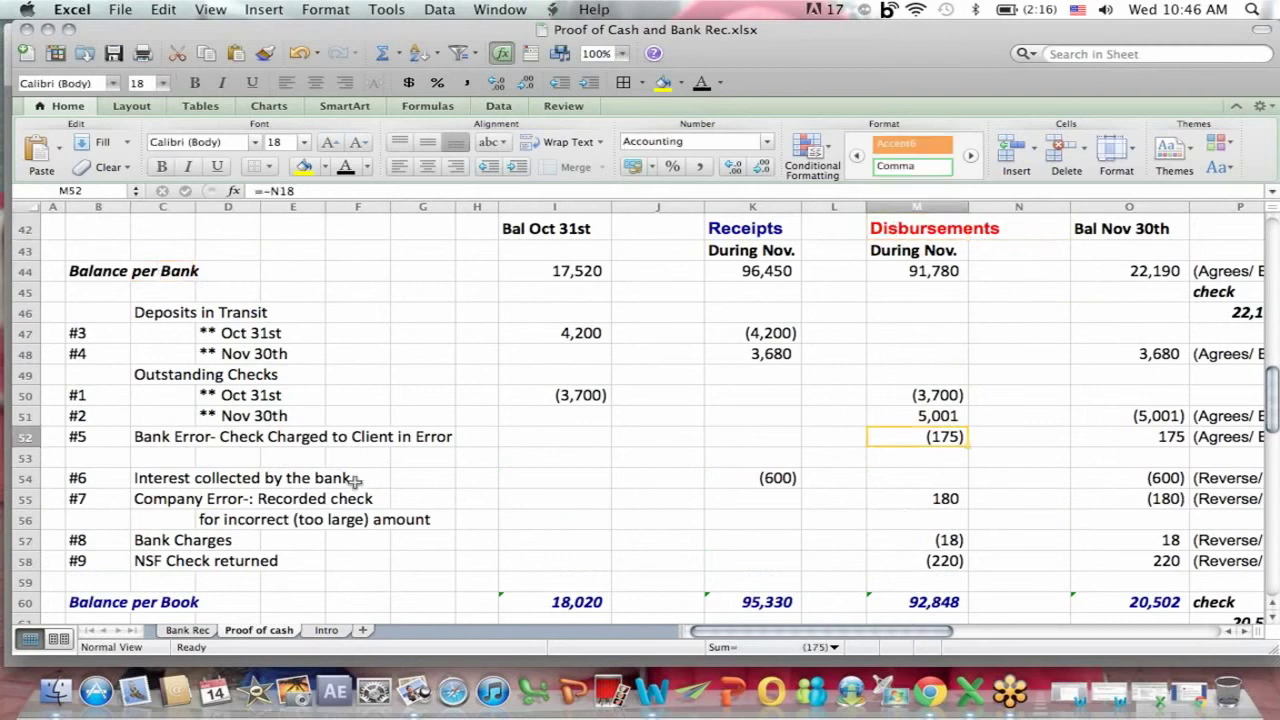
left_click_drag(135, 498, 502, 511)
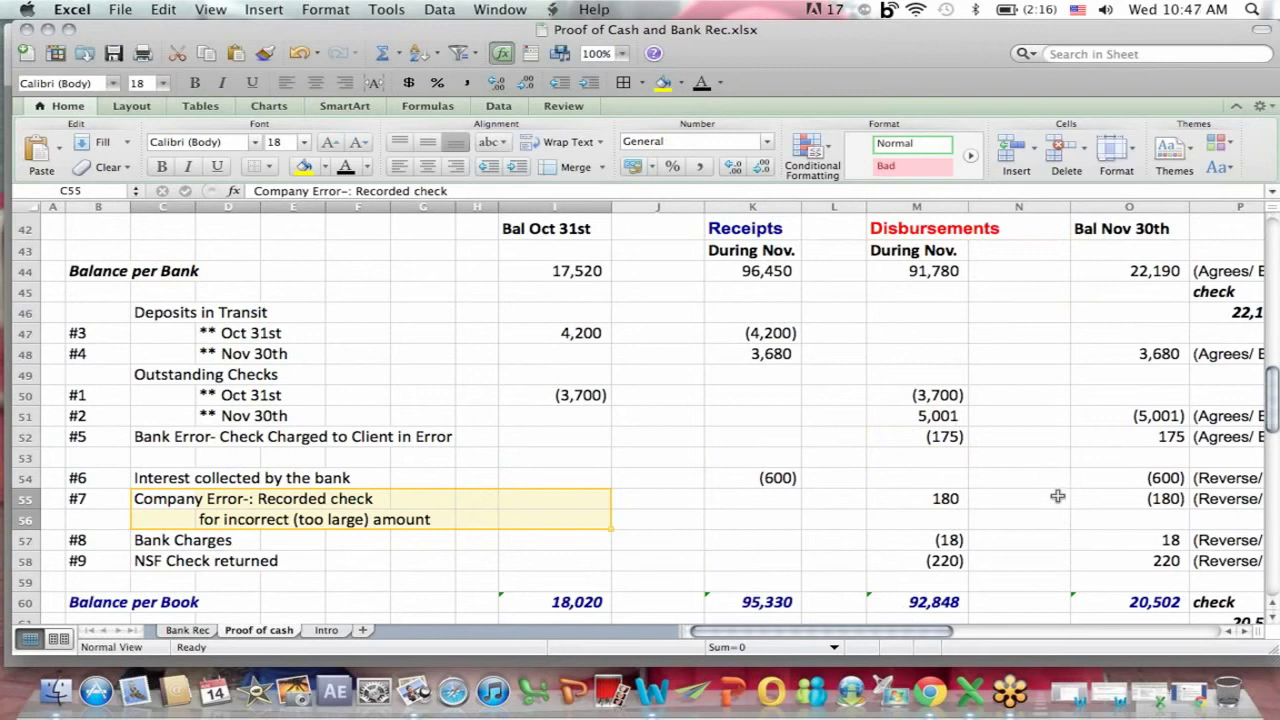
left_click(1050, 612)
scroll(1051, 612, "down", 2)
key("Down")
key("Down")
key("Down")
key("Down")
key("Down")
key("Down")
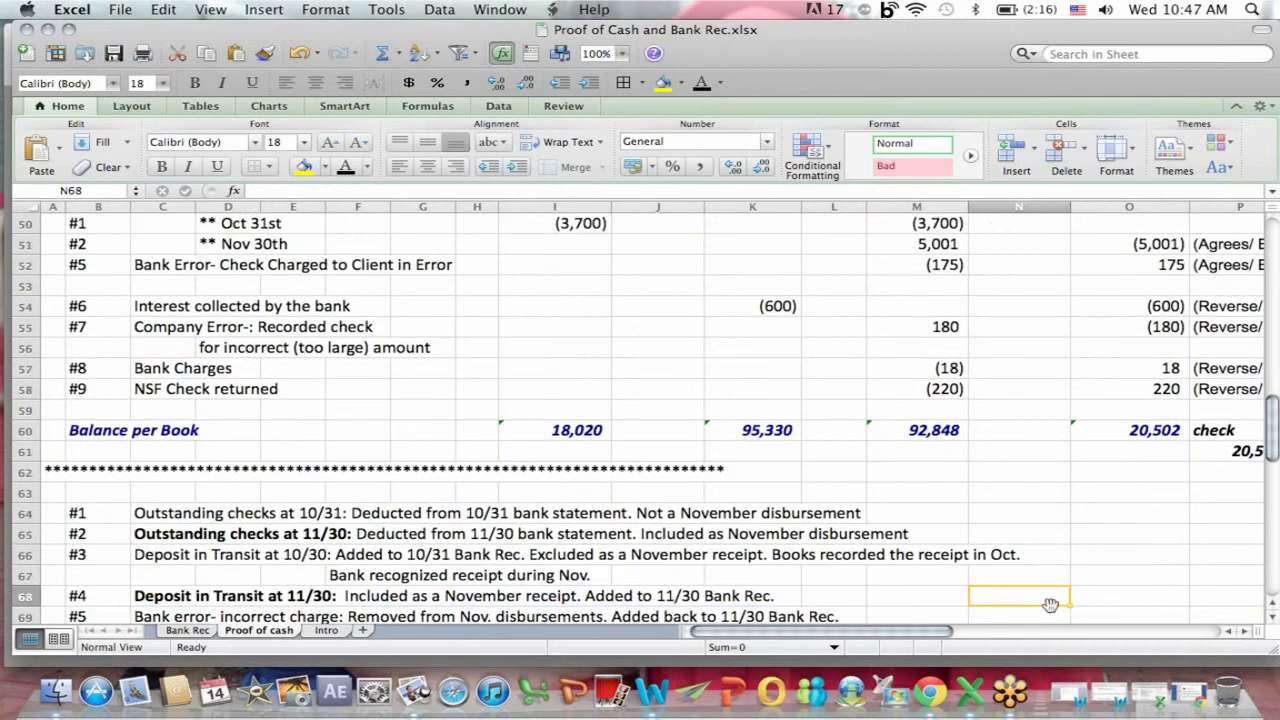
left_click(1102, 326)
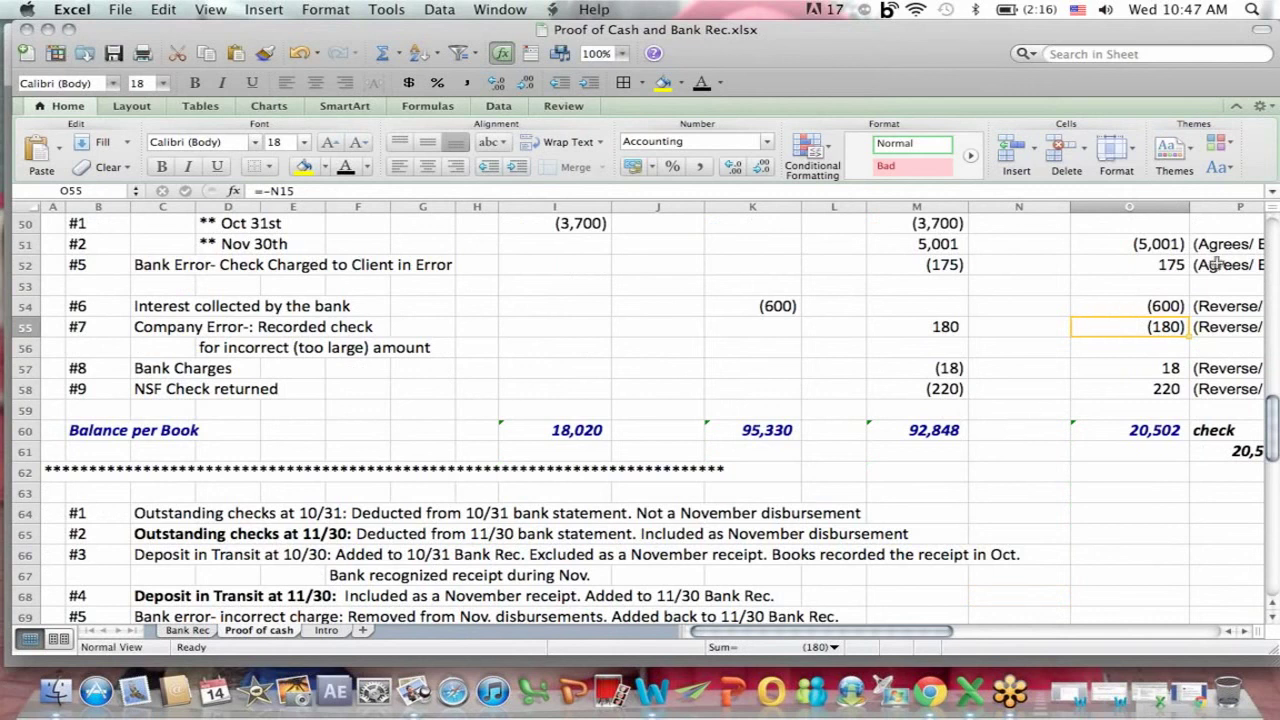
left_click(1031, 219)
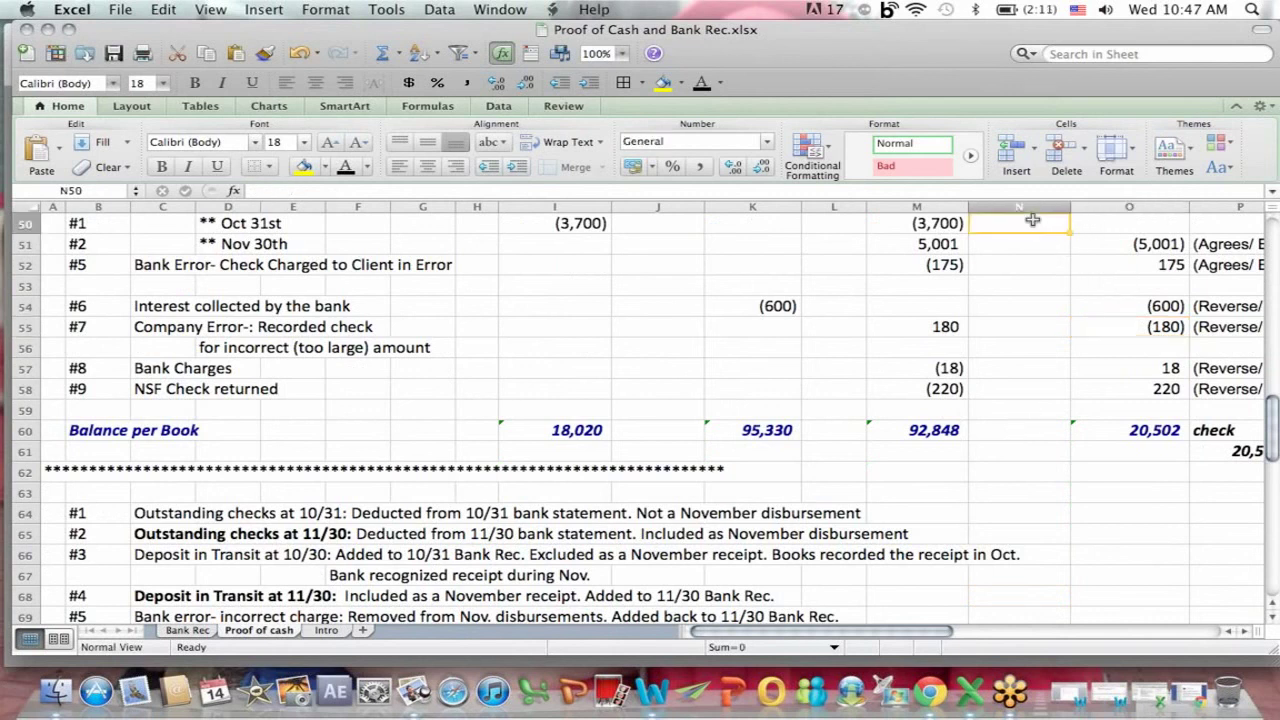
key("Up")
key("Up")
key("Up")
key("Up")
key("Up")
key("Up")
key("Up")
key("Up")
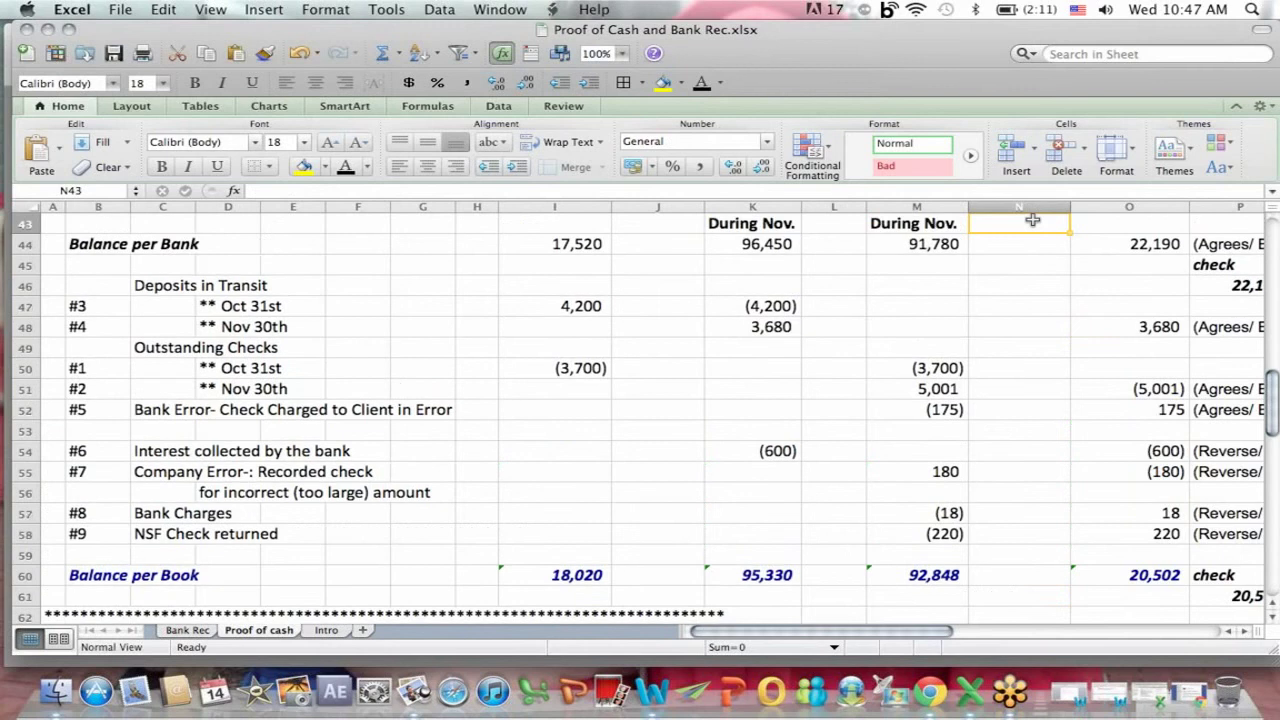
left_click(878, 598)
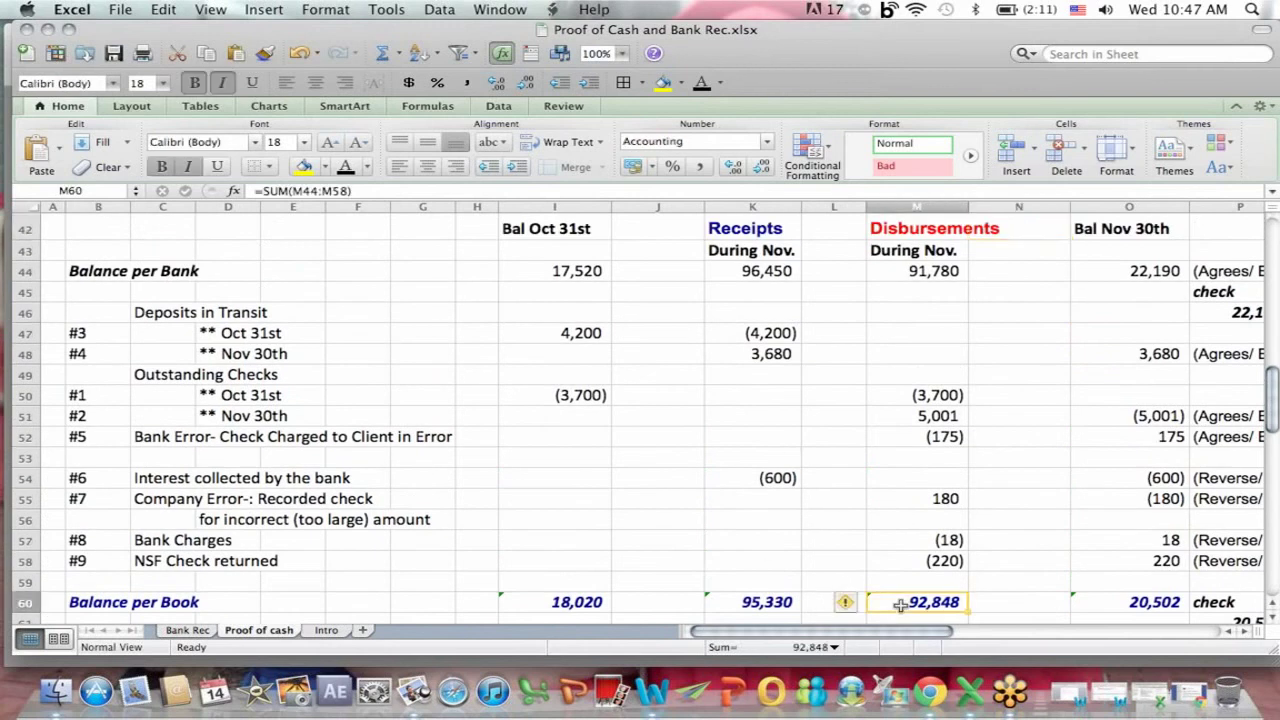
left_click(899, 498)
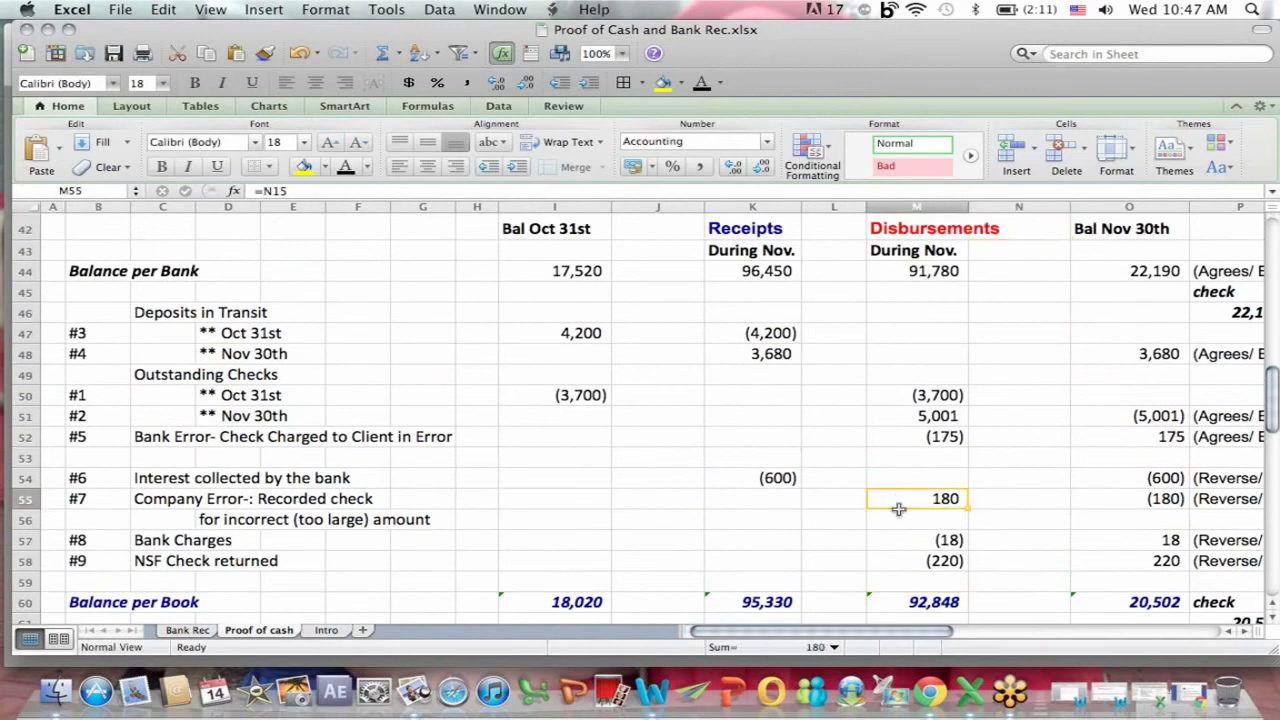
left_click(903, 604)
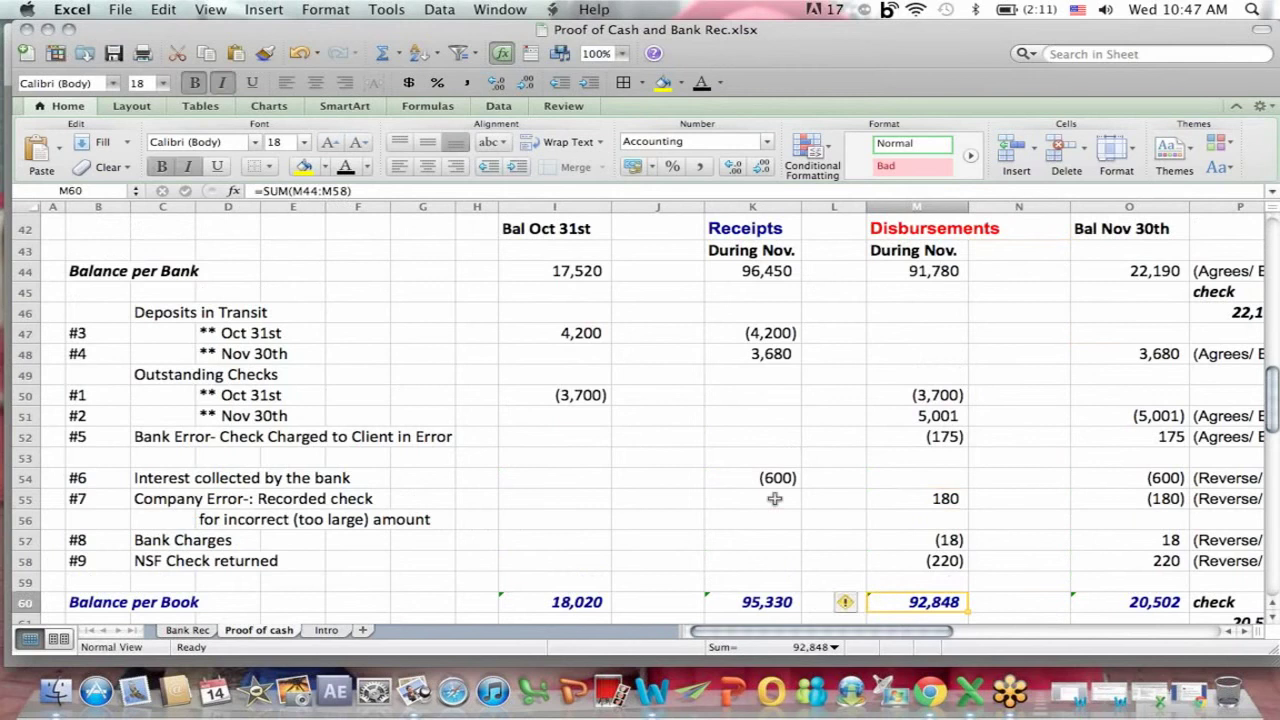
left_click(915, 229)
left_click(168, 274)
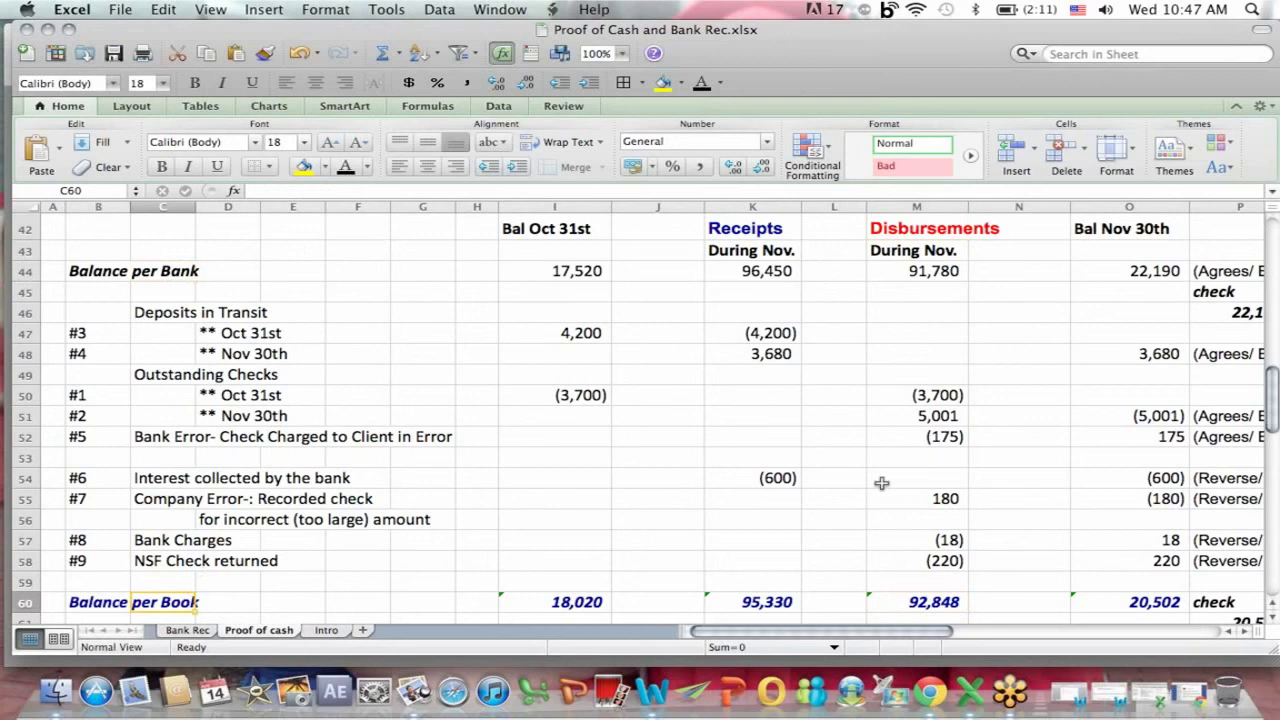
left_click(920, 503)
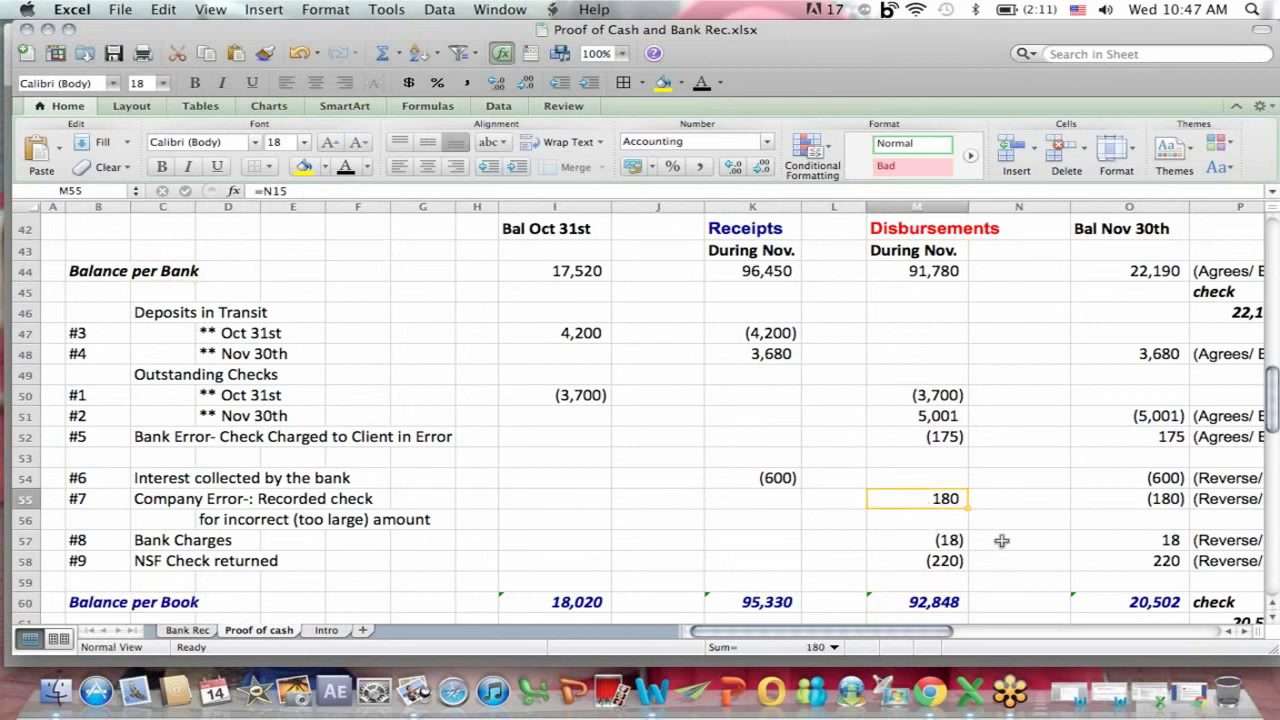
left_click(1056, 603)
scroll(1056, 605, "down", 1)
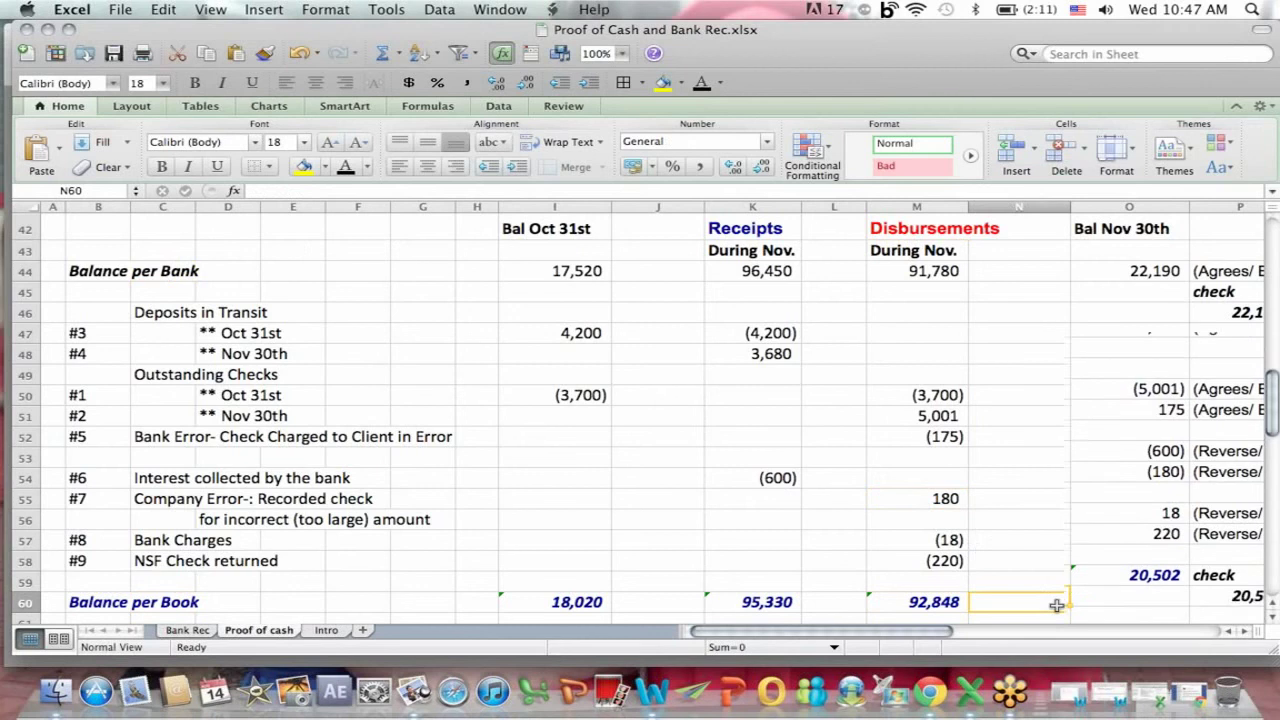
scroll(1056, 605, "down", 2)
left_click(1056, 603)
key("Down")
key("Down")
key("Down")
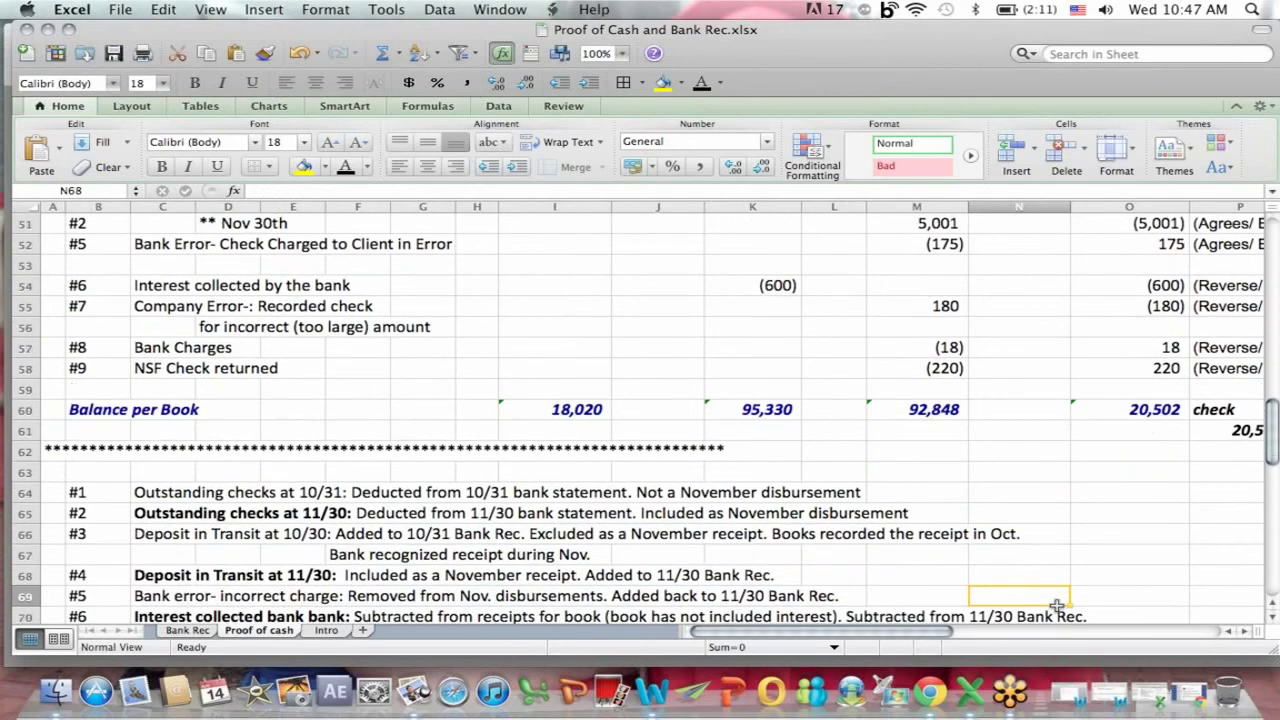
left_click(1155, 305)
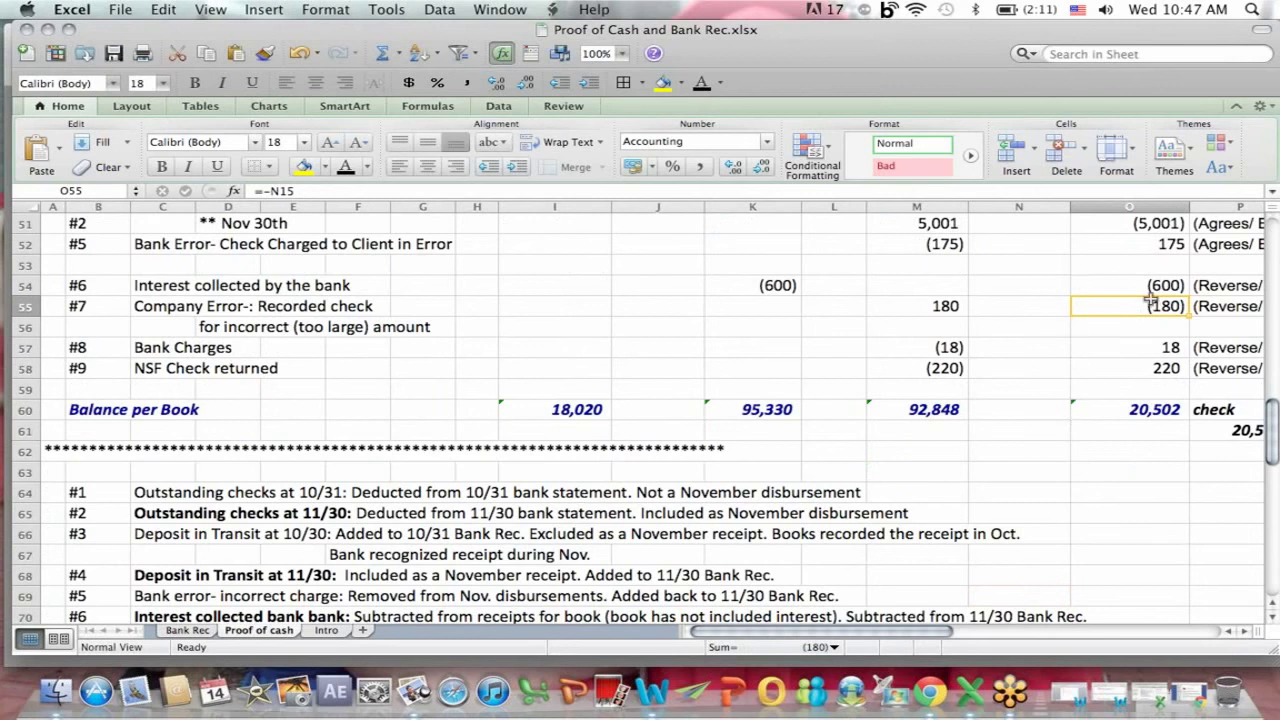
left_click(1035, 220)
scroll(1040, 222, "up", 1)
scroll(1040, 222, "up", 8)
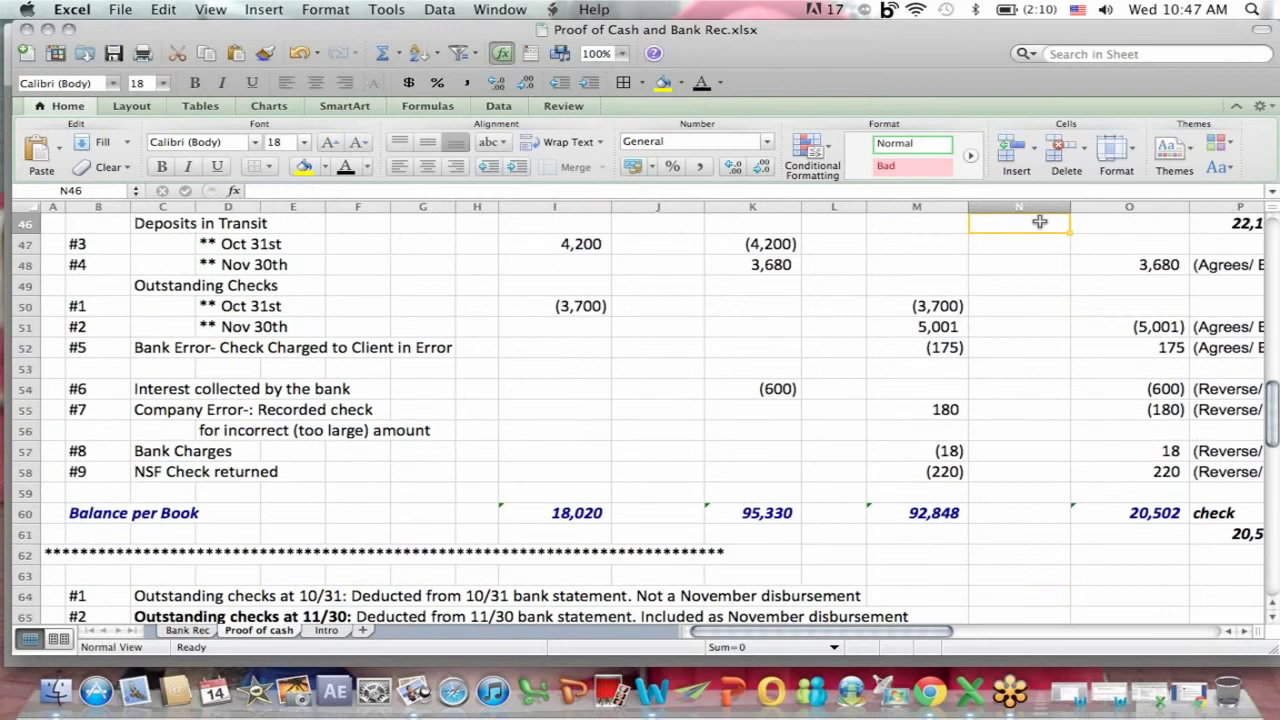
key("Up")
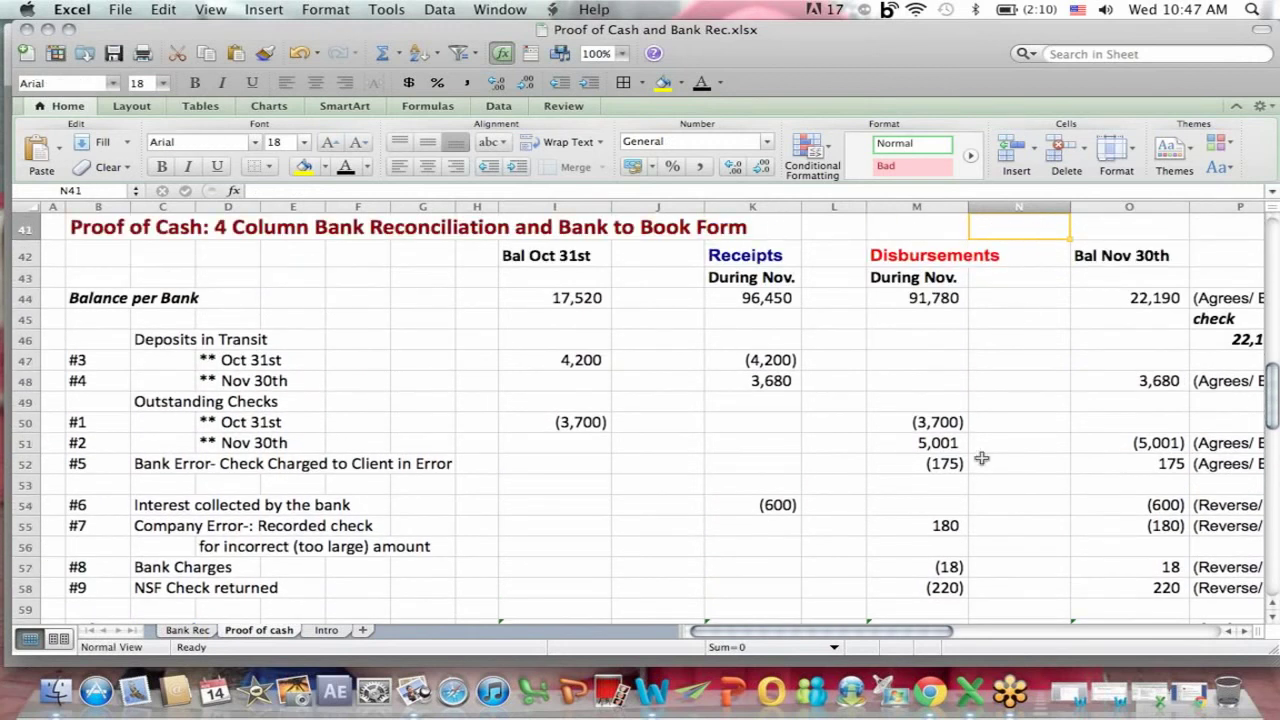
left_click(939, 572)
left_click(1038, 588)
key("Down")
key("Down")
key("Down")
key("Down")
key("Down")
key("Down")
key("Down")
key("Down")
key("Down")
key("Down")
key("Down")
key("Down")
key("Down")
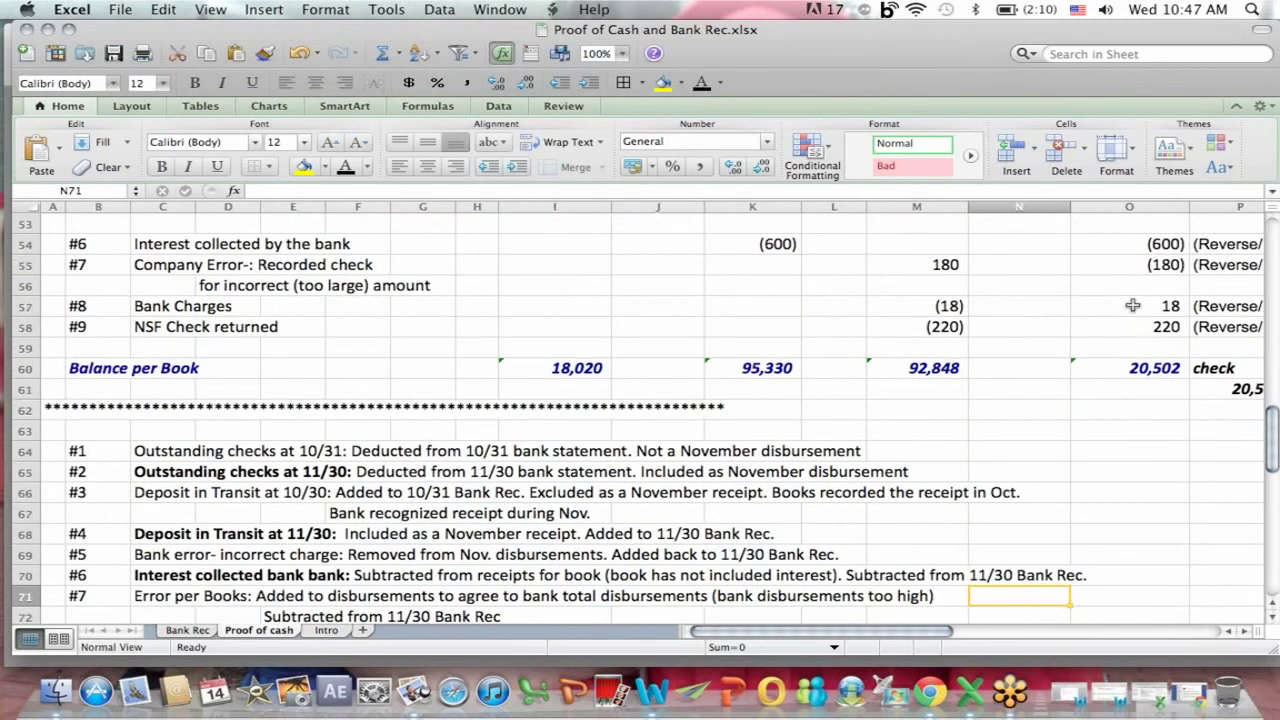
left_click(1135, 302)
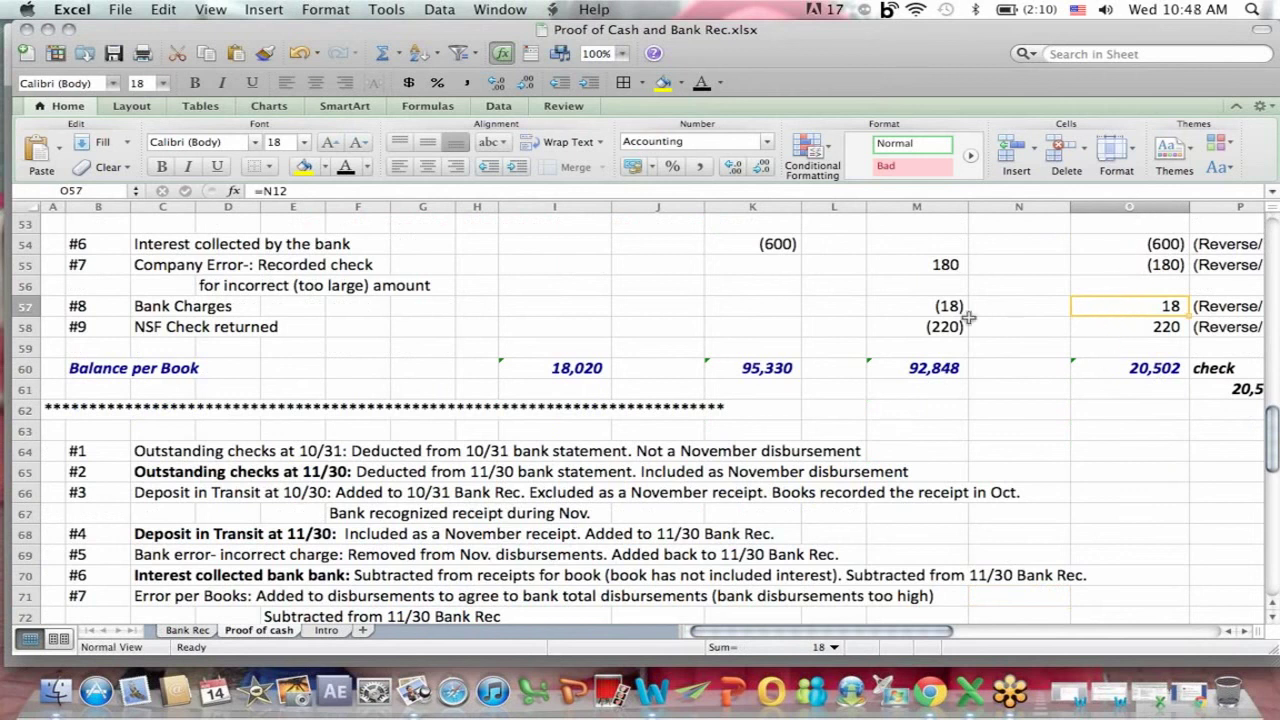
left_click(1052, 230)
key("Up")
key("Up")
key("Up")
key("Up")
key("Up")
key("Up")
key("Up")
key("Up")
key("Up")
key("Up")
key("Up")
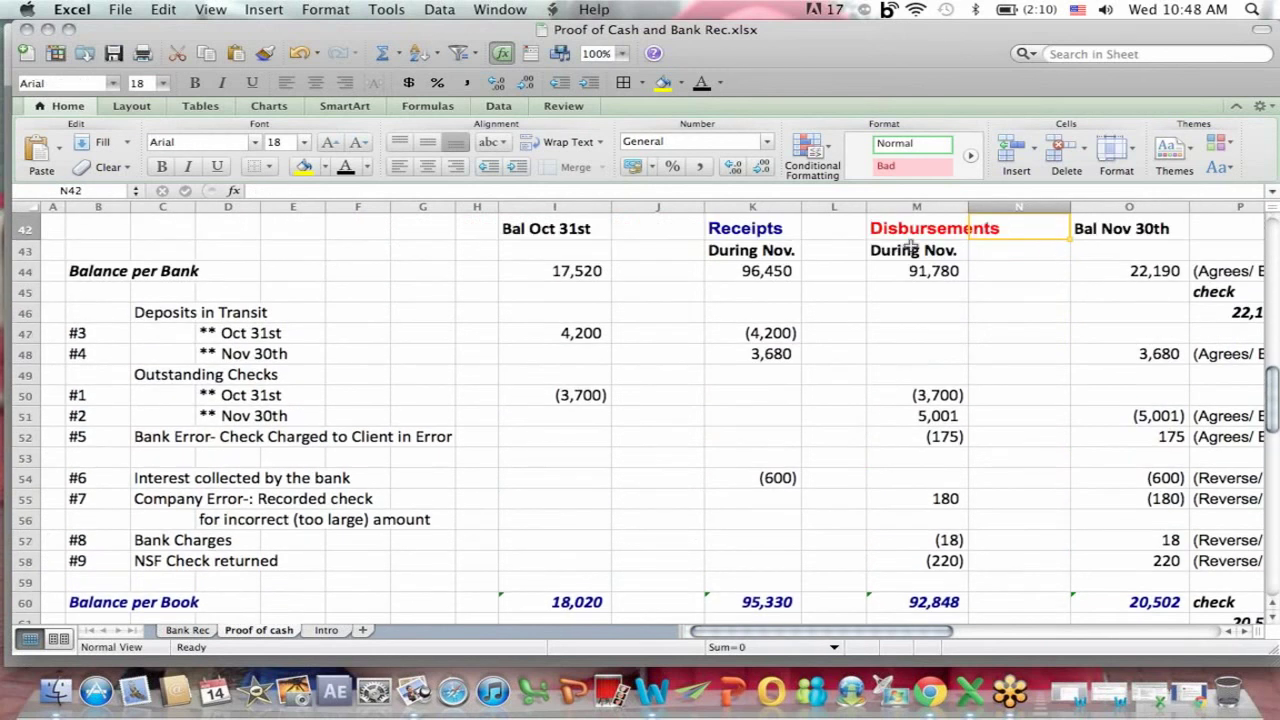
left_click(893, 231)
left_click(893, 252)
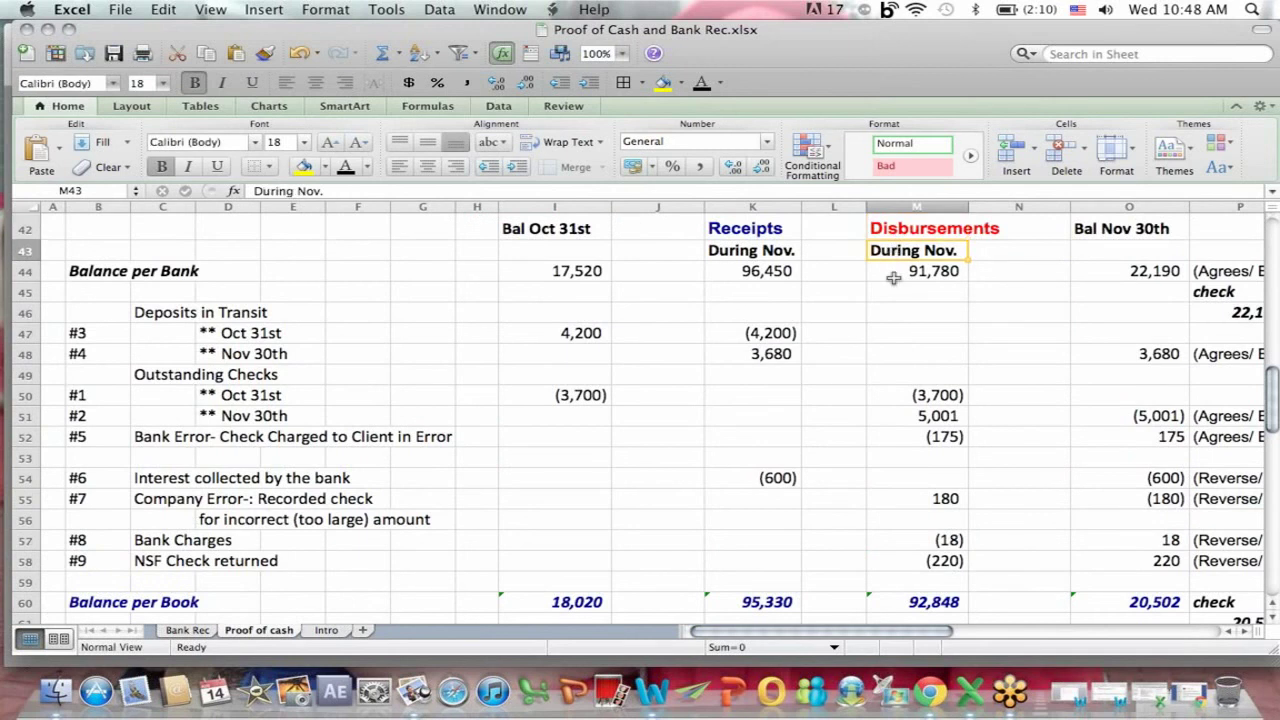
left_click(929, 543)
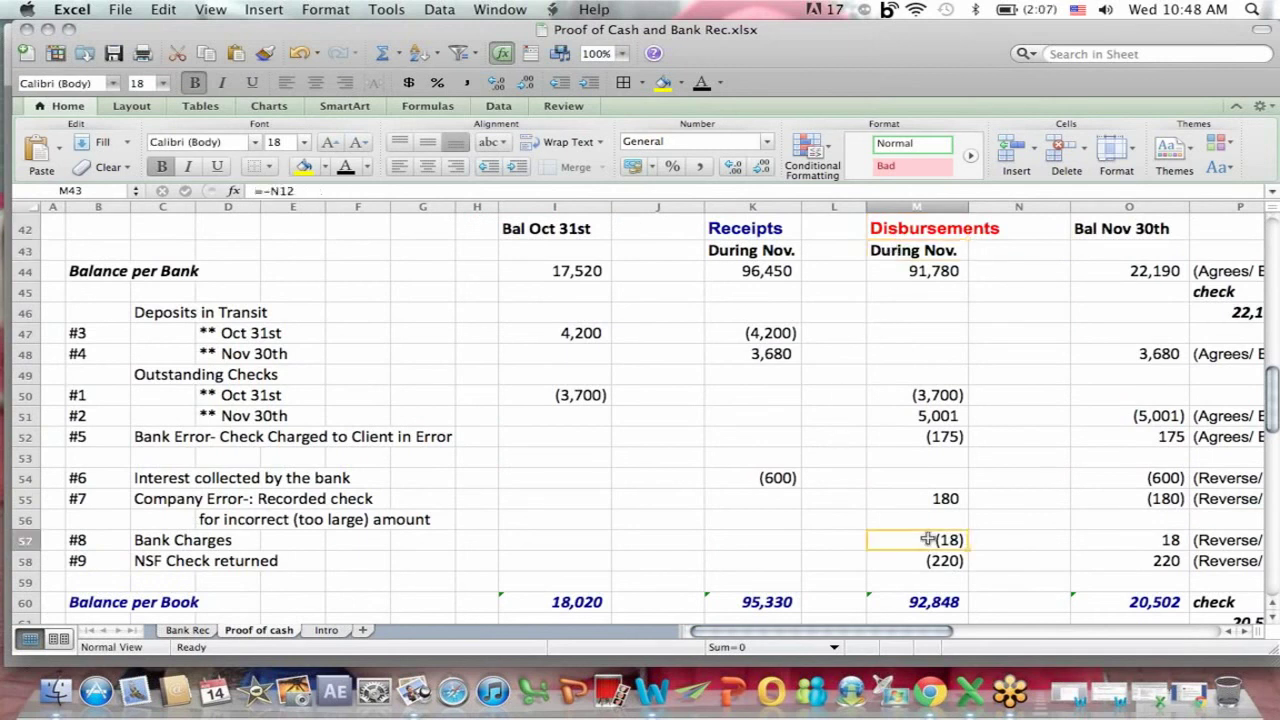
left_click(933, 603)
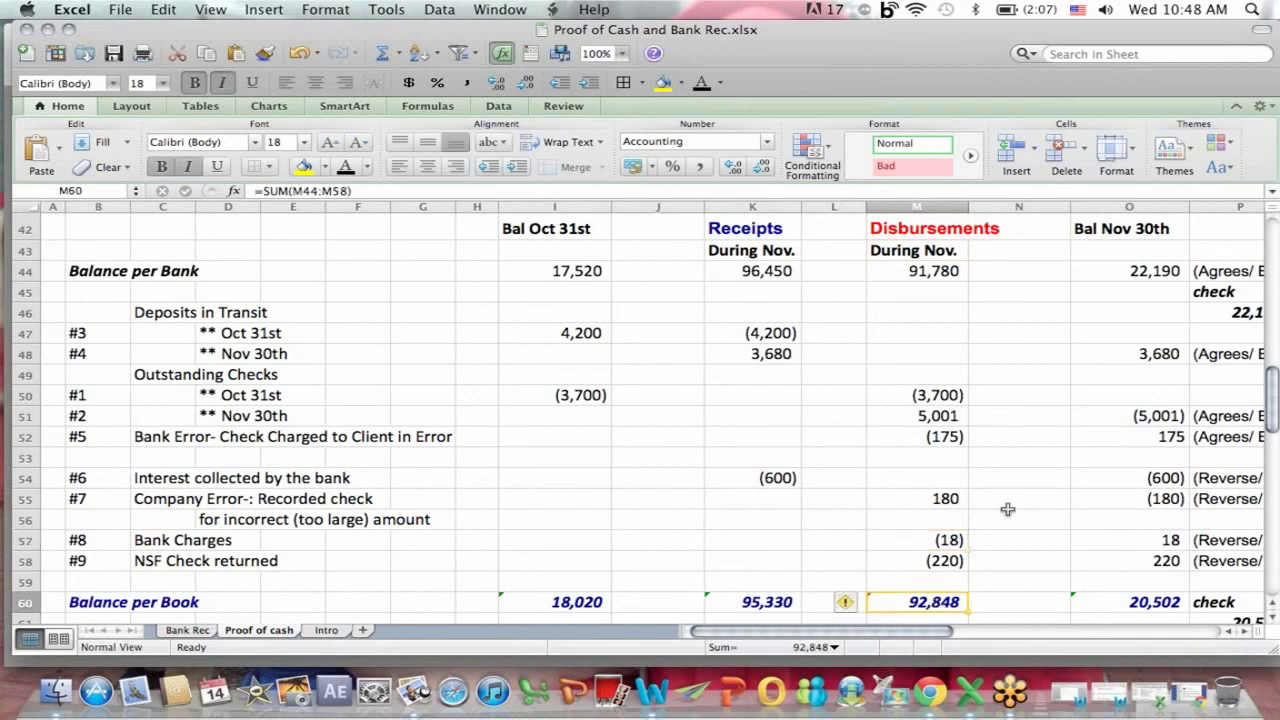
left_click(929, 561)
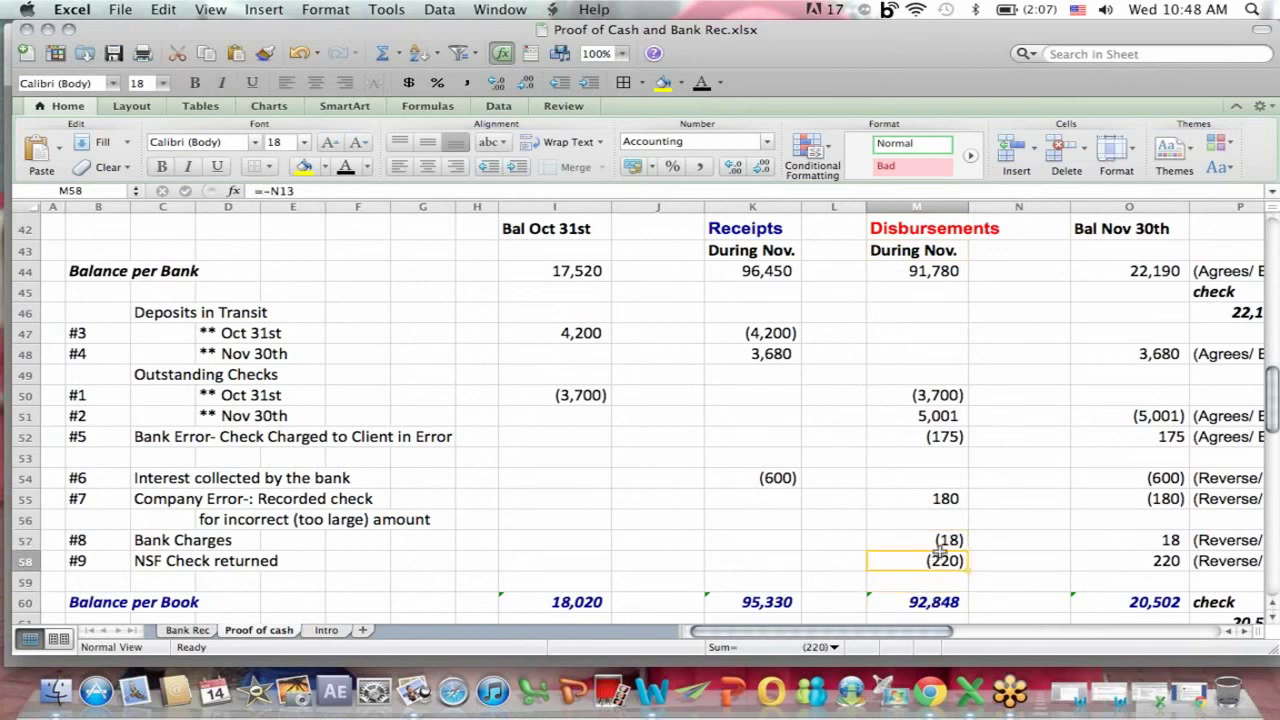
left_click_drag(1016, 613, 1020, 611)
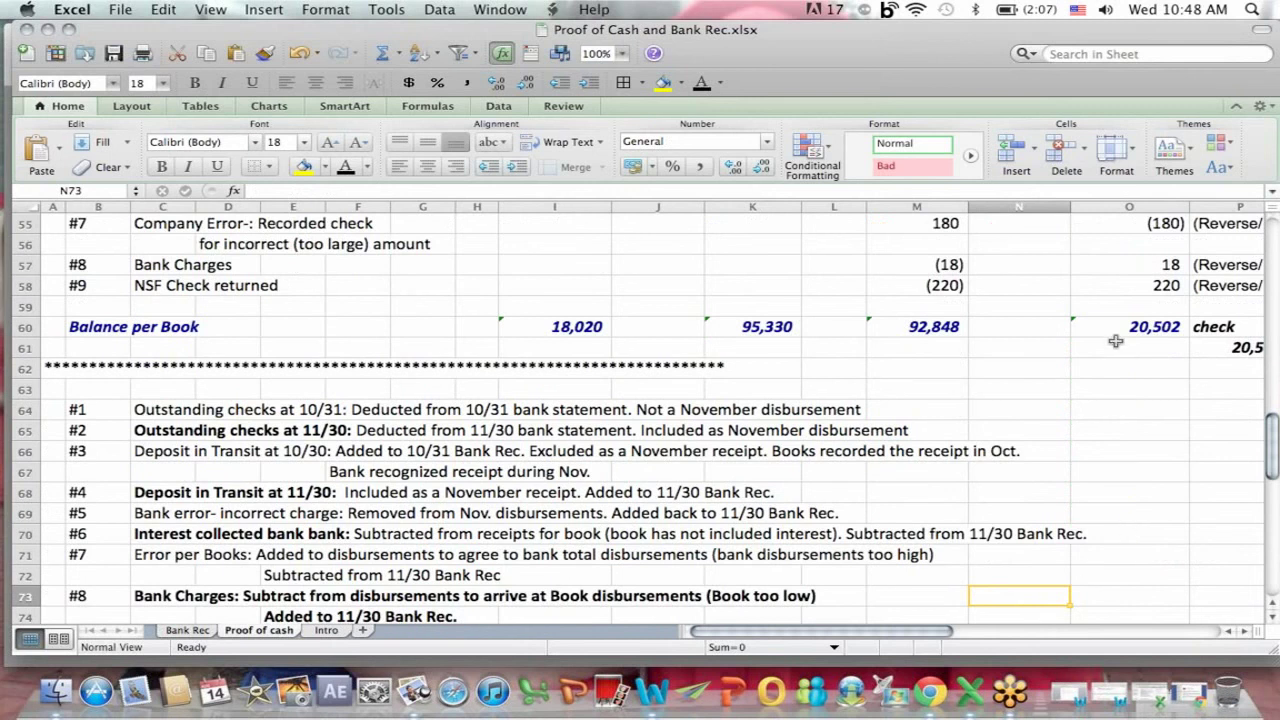
left_click(1128, 285)
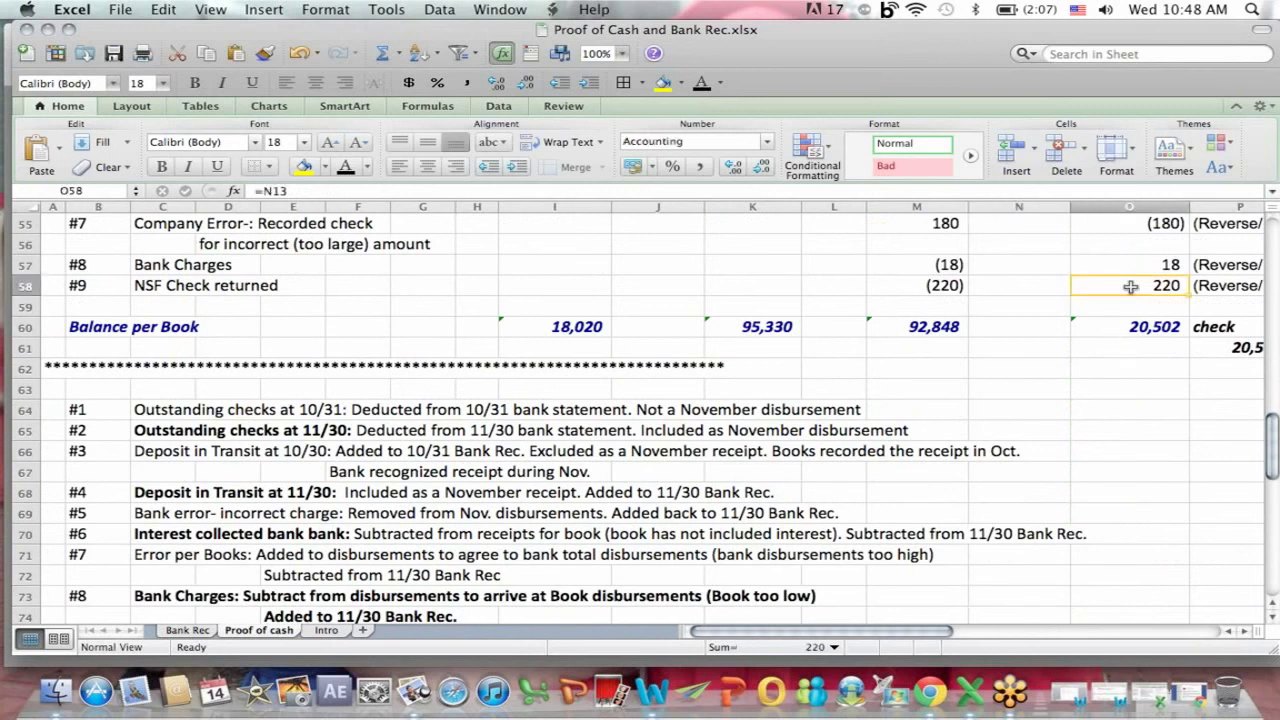
left_click(1141, 320)
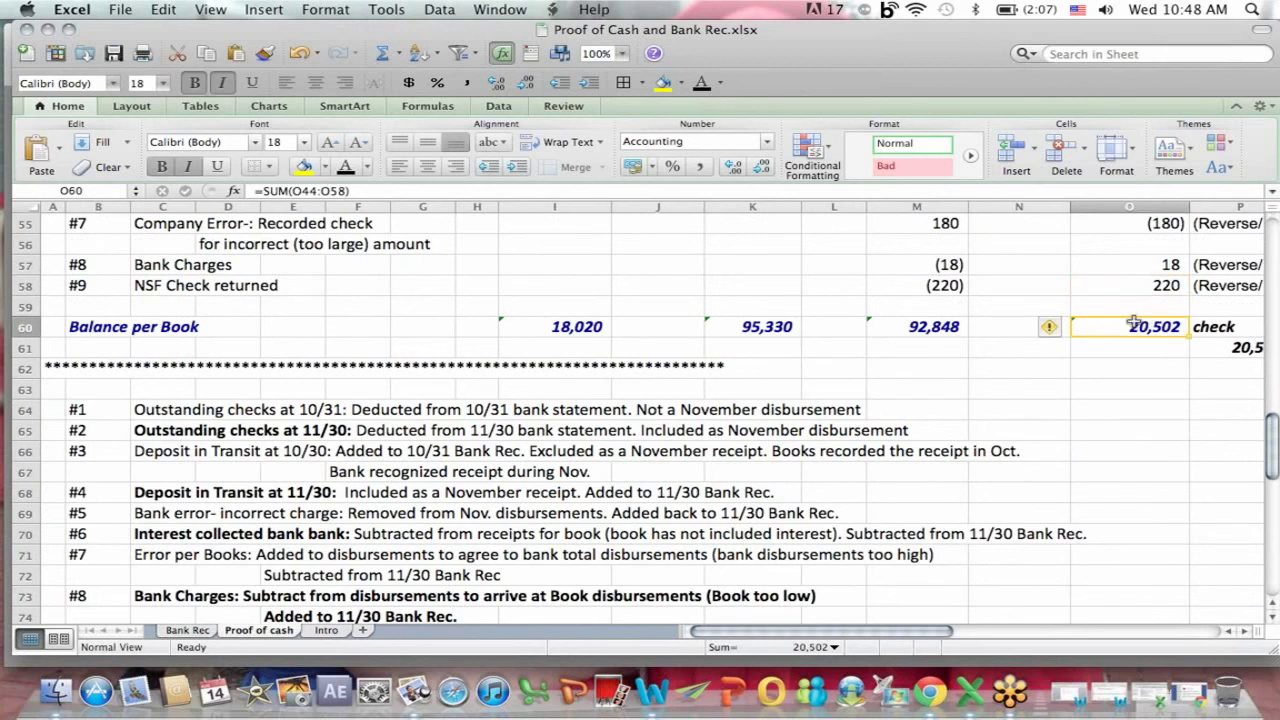
left_click(1051, 227)
scroll(1050, 228, "up", 2)
scroll(1051, 228, "up", 10)
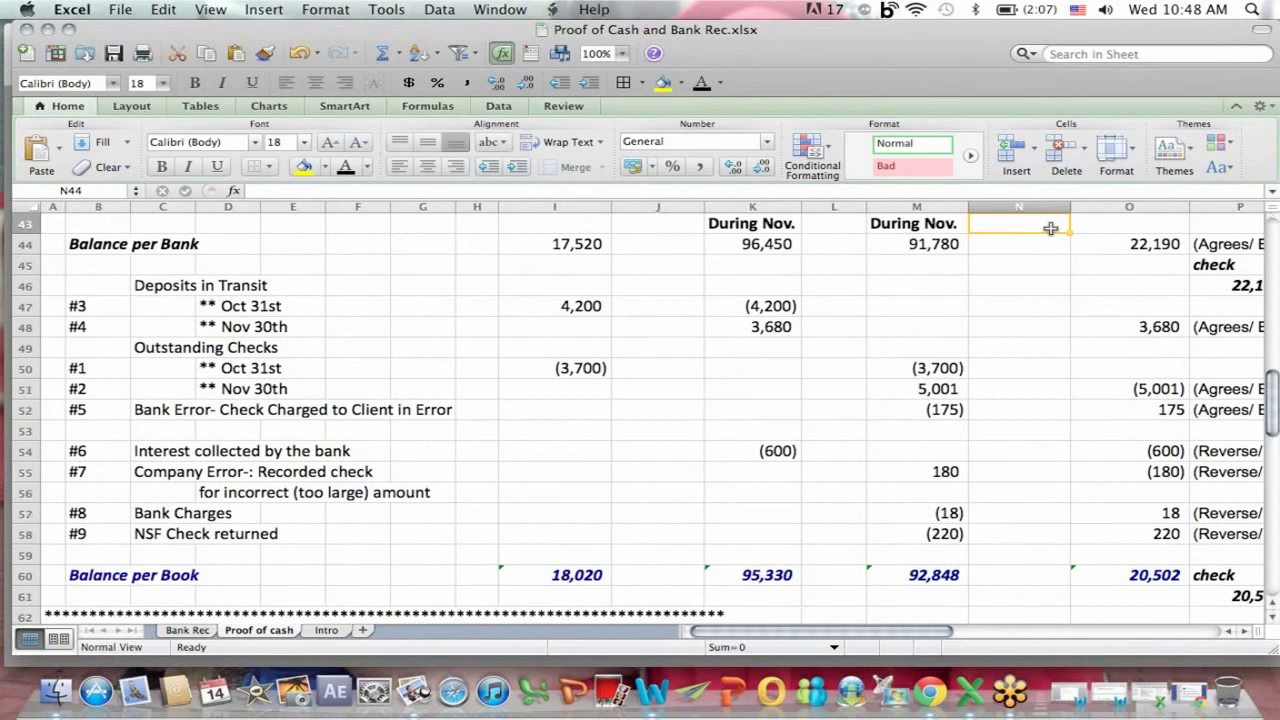
scroll(1051, 228, "up", 1)
left_click(1051, 228)
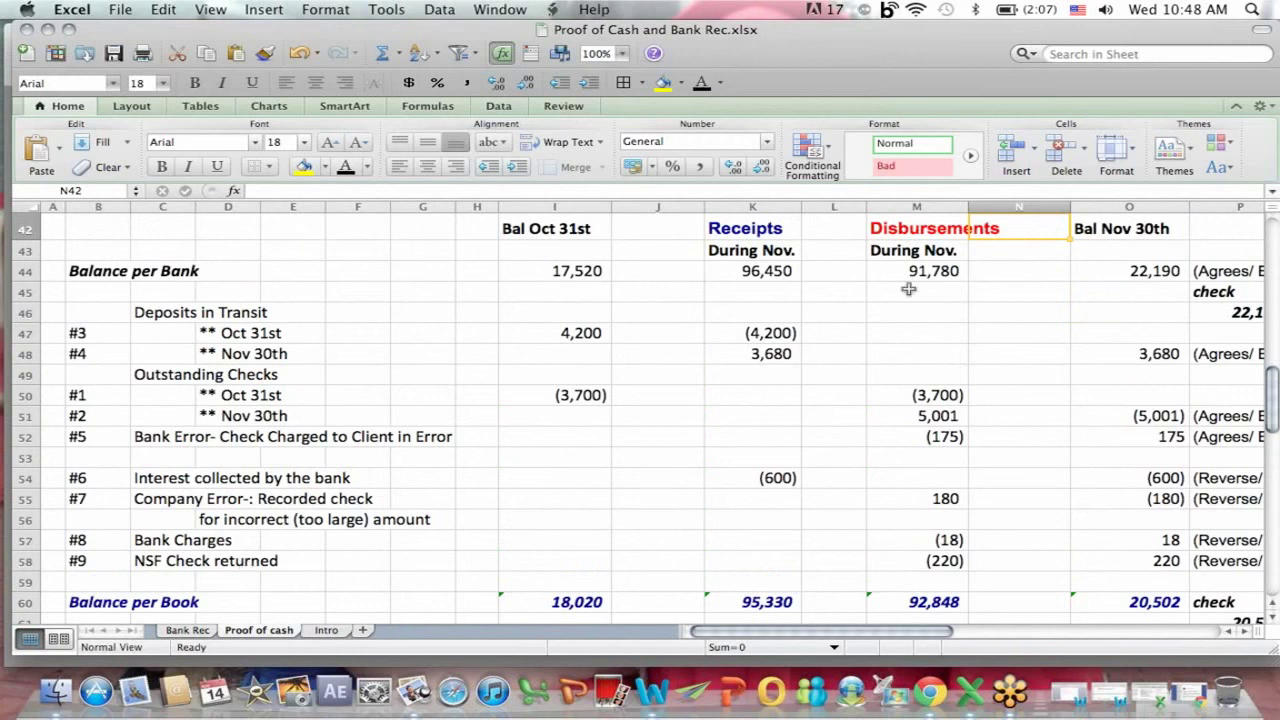
left_click(908, 229)
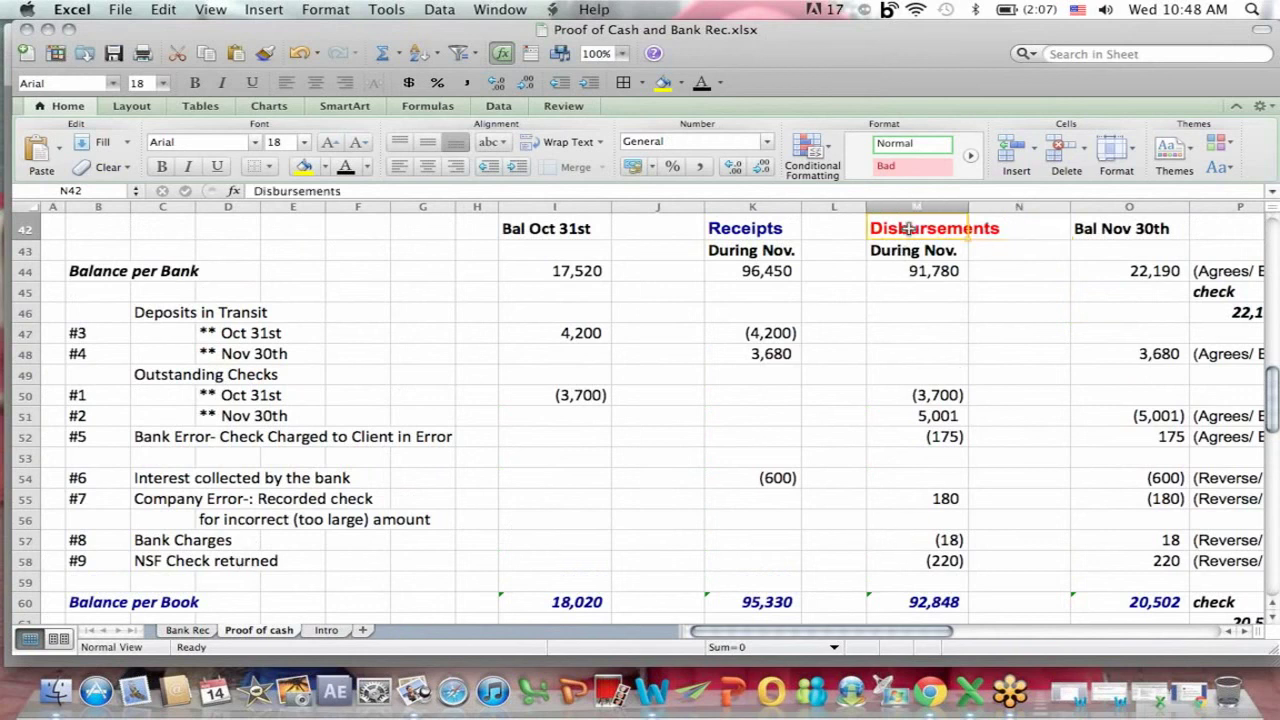
left_click(167, 275)
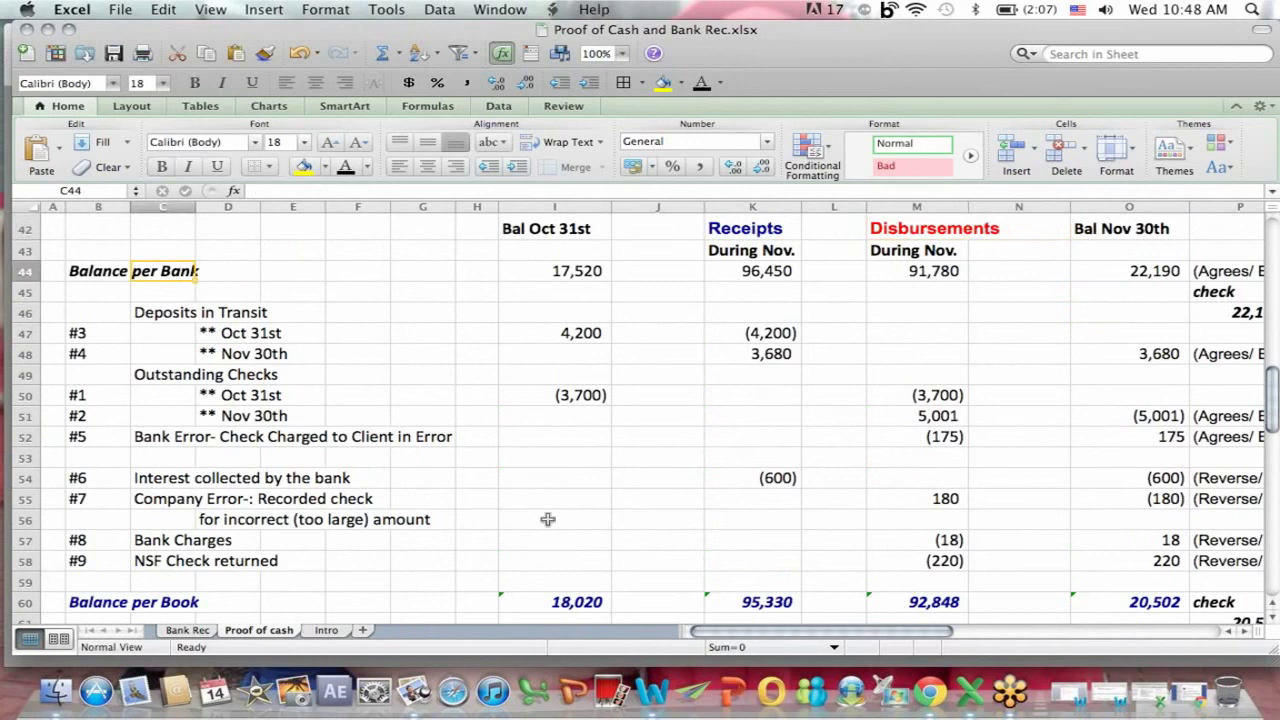
left_click(180, 560)
left_click(893, 560)
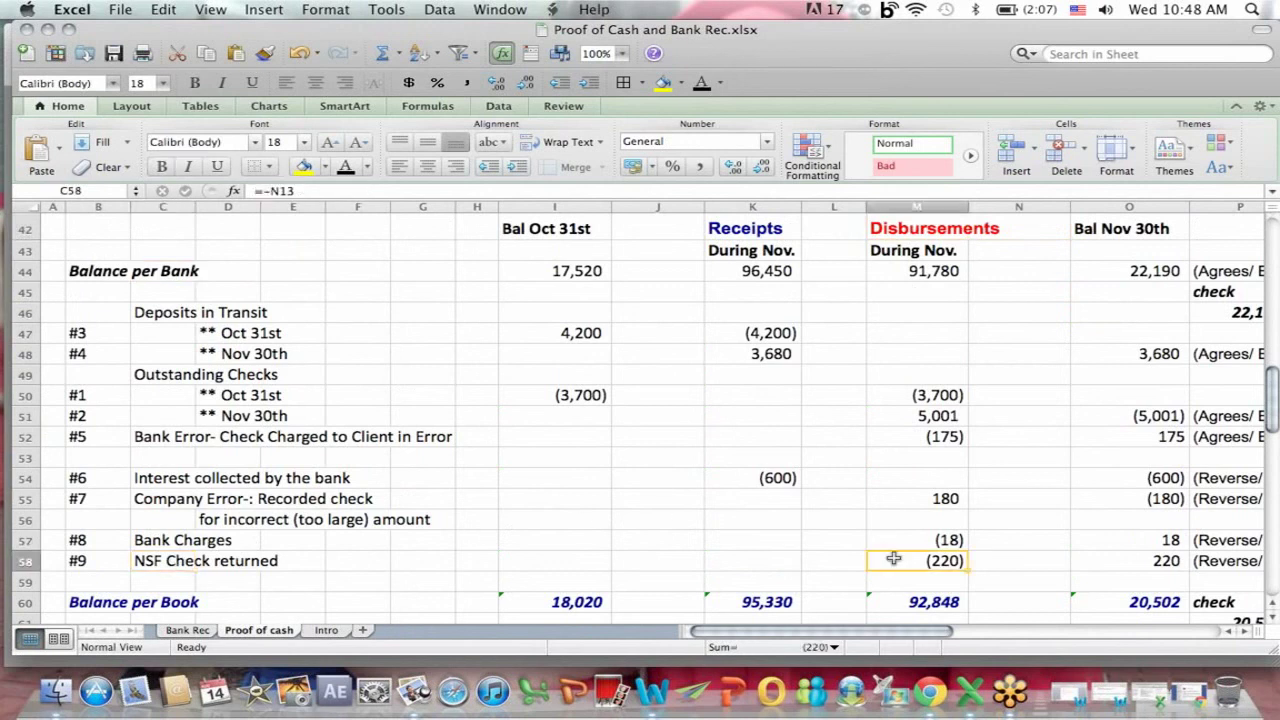
left_click(913, 602)
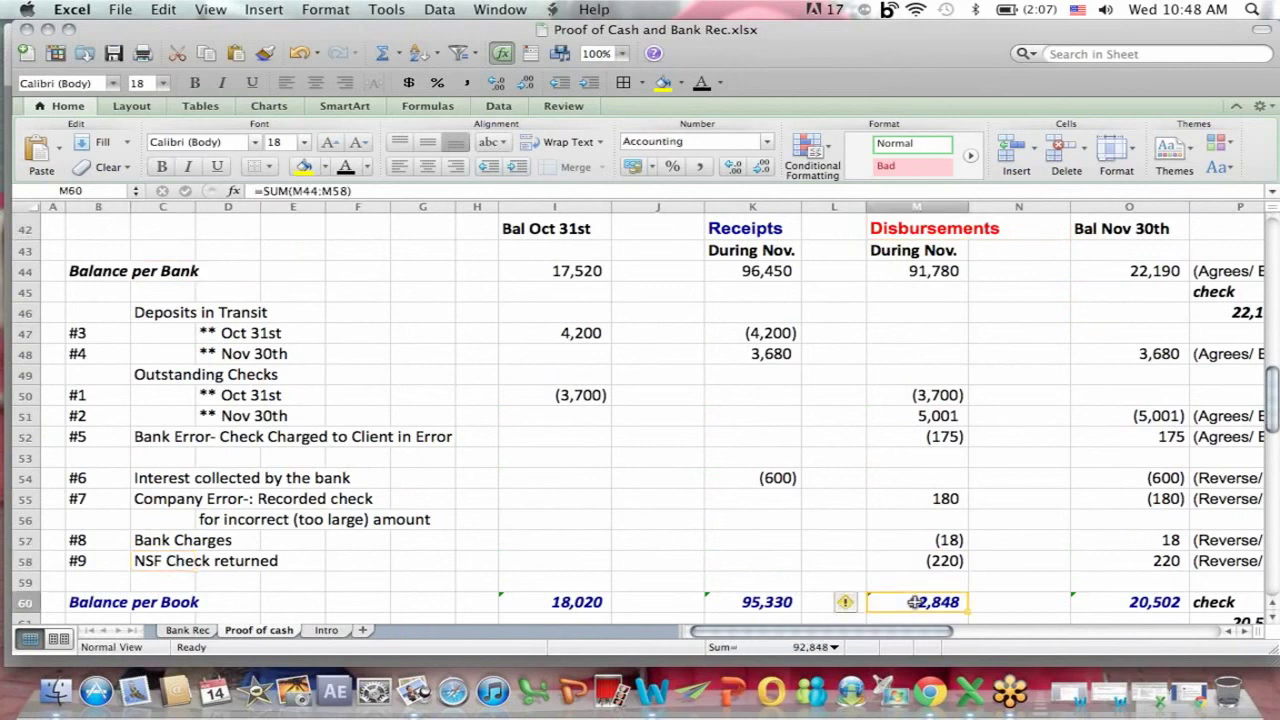
left_click(766, 604)
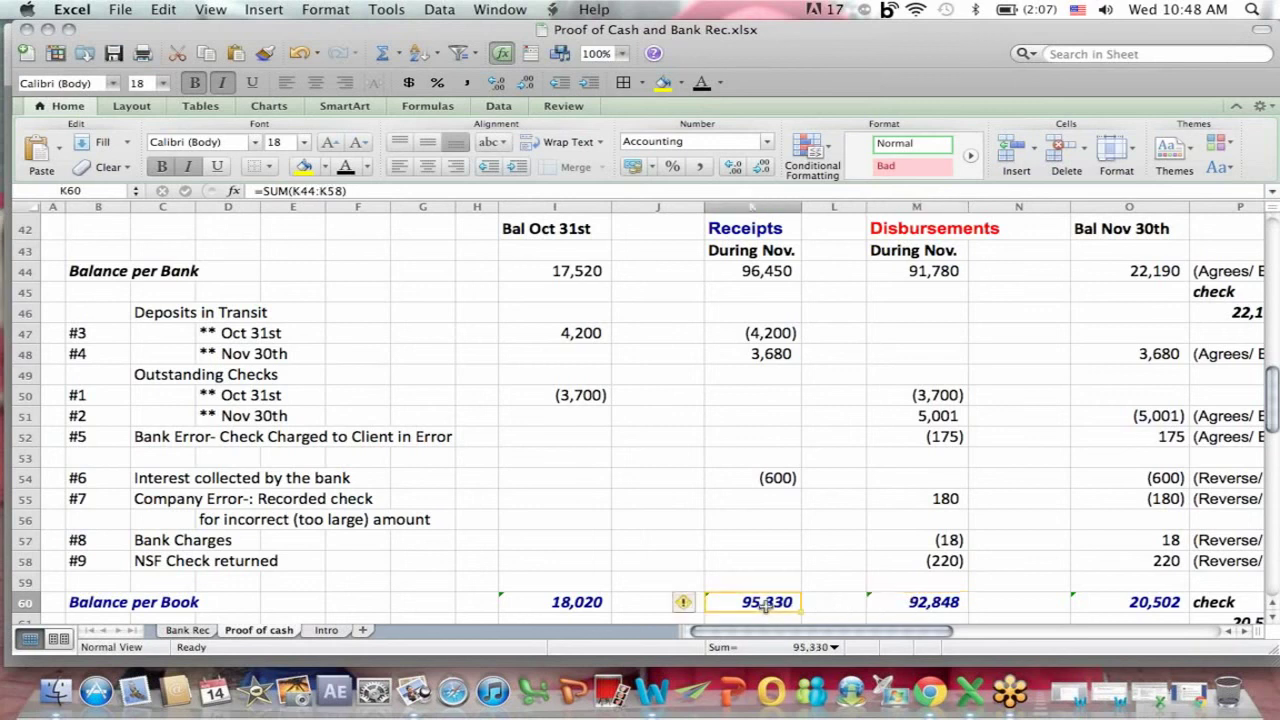
left_click(279, 191)
key("Return")
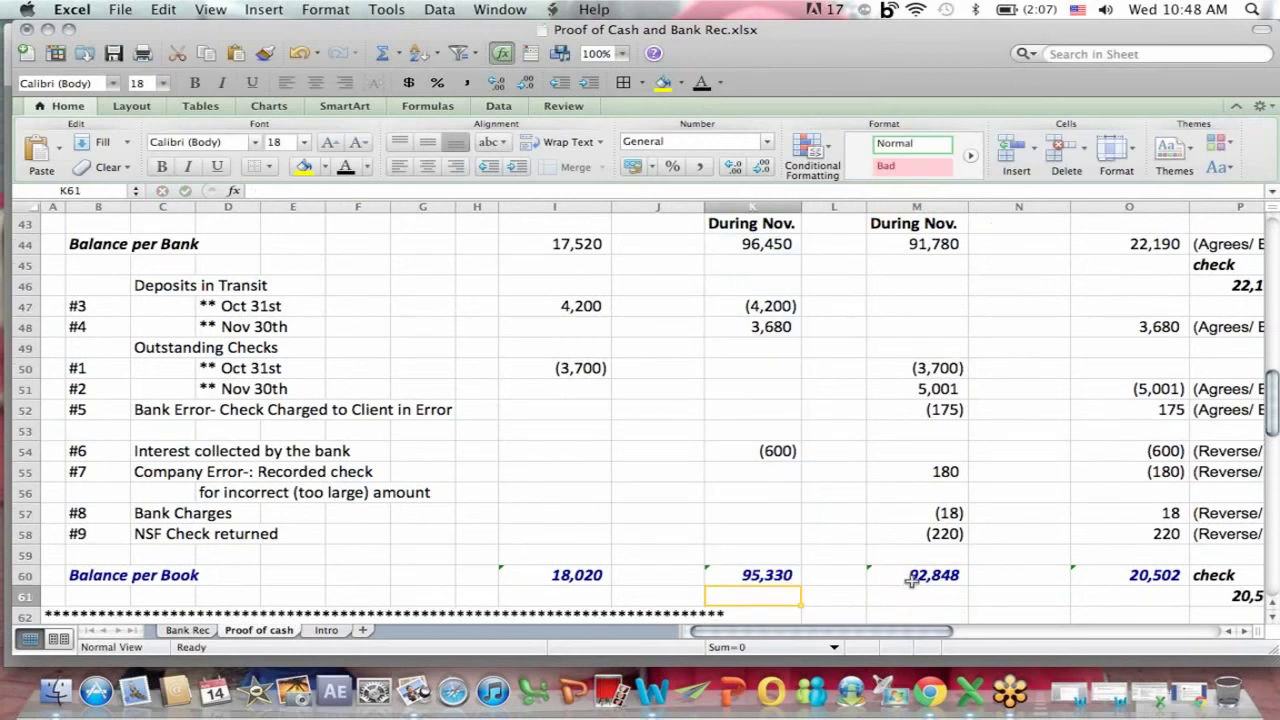
left_click(912, 578)
left_click(310, 190)
key("Return")
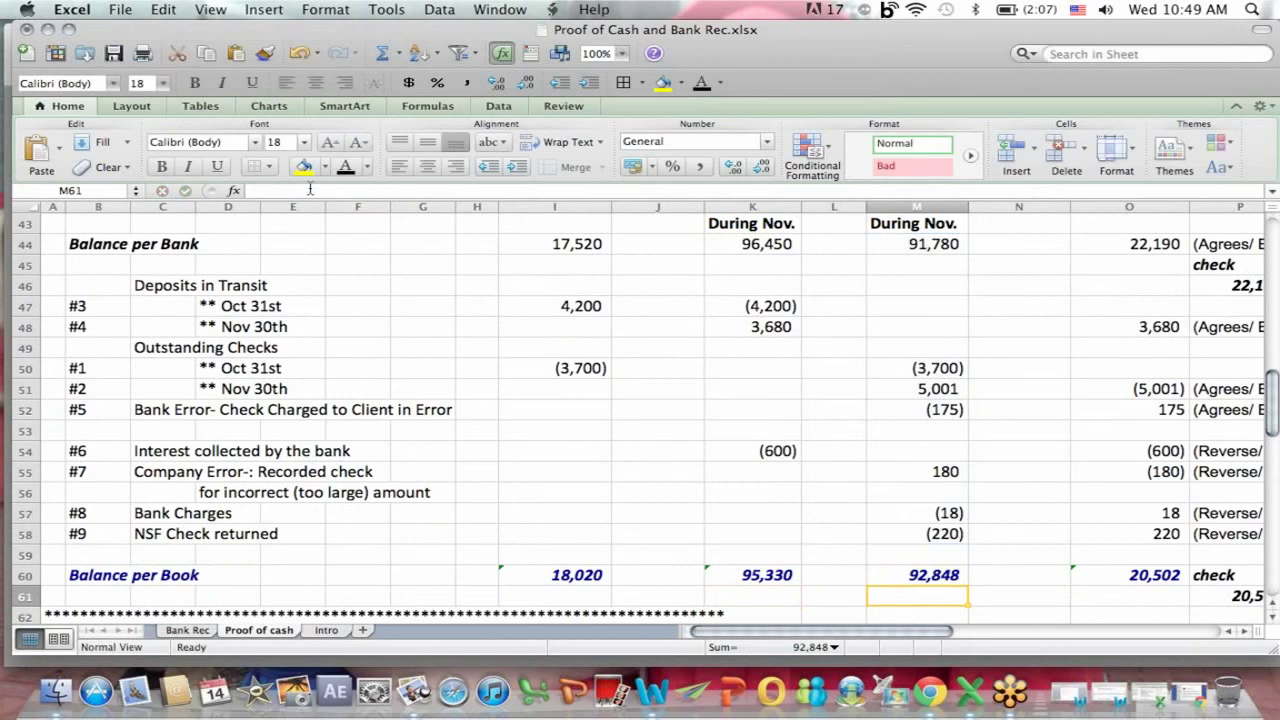
left_click(966, 246)
scroll(967, 245, "up", 1)
left_click(967, 245)
key("Up")
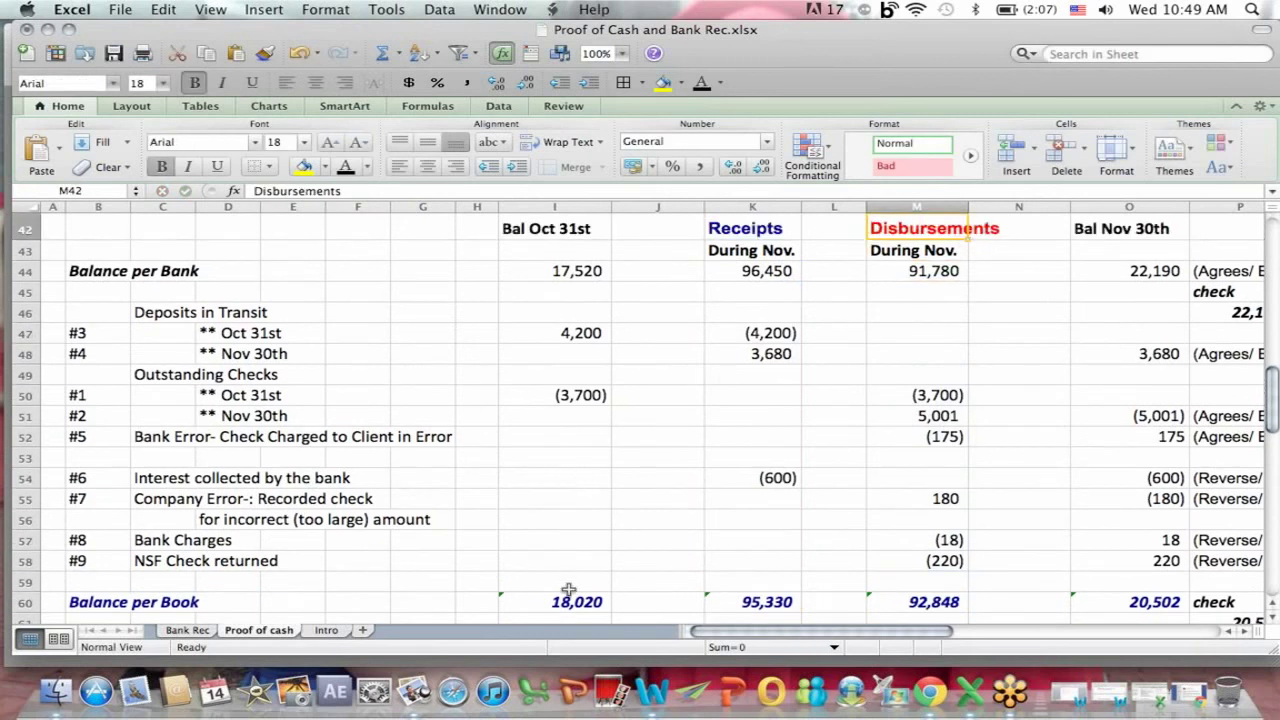
left_click(568, 597)
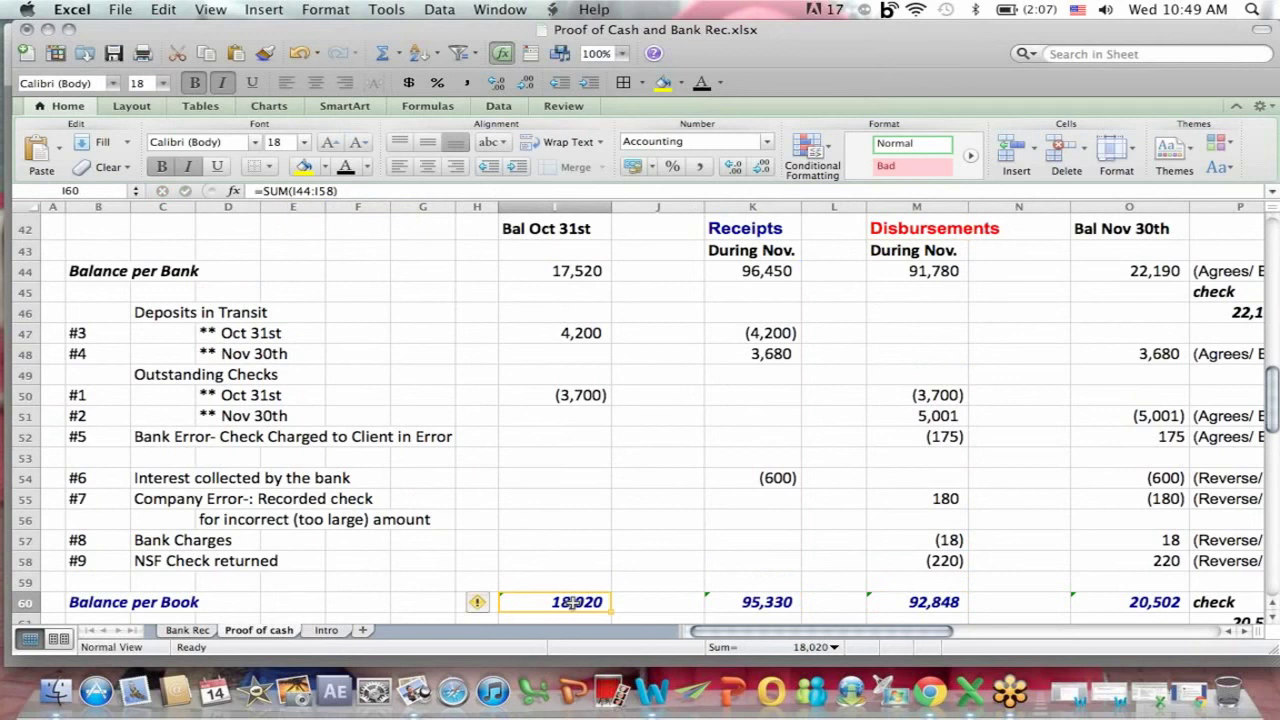
left_click(760, 601)
left_click(887, 603)
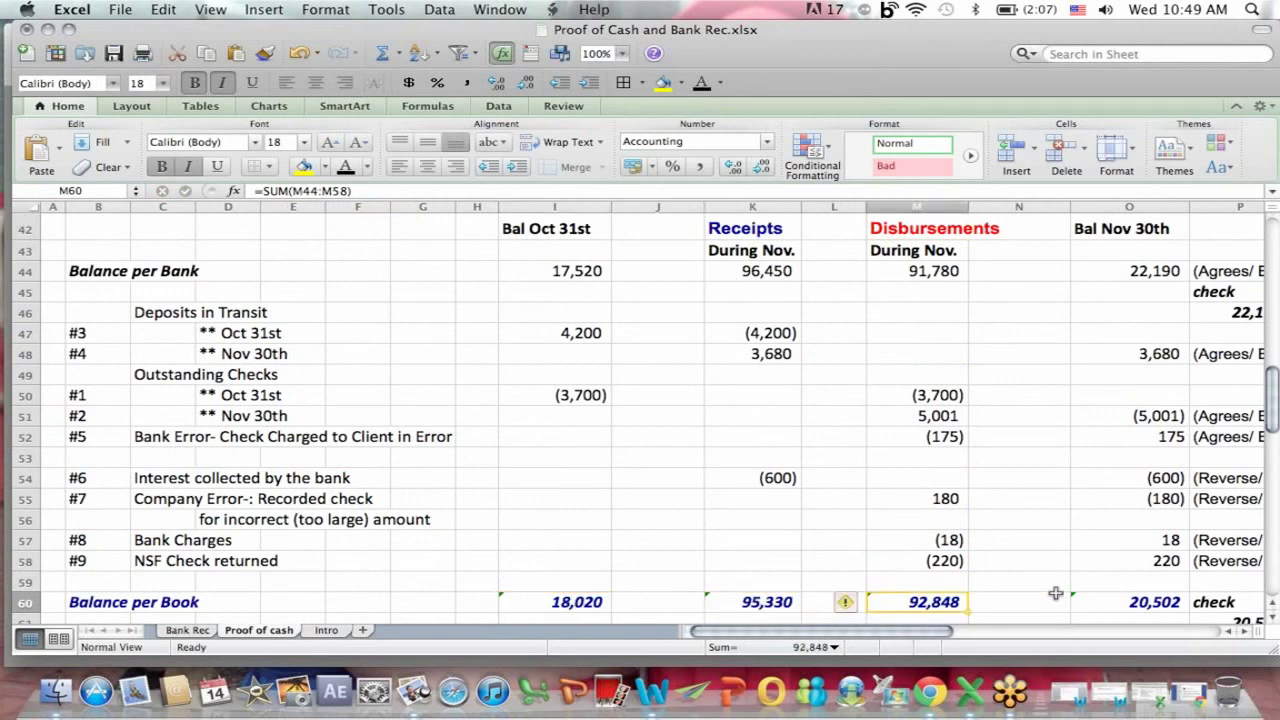
left_click(1112, 602)
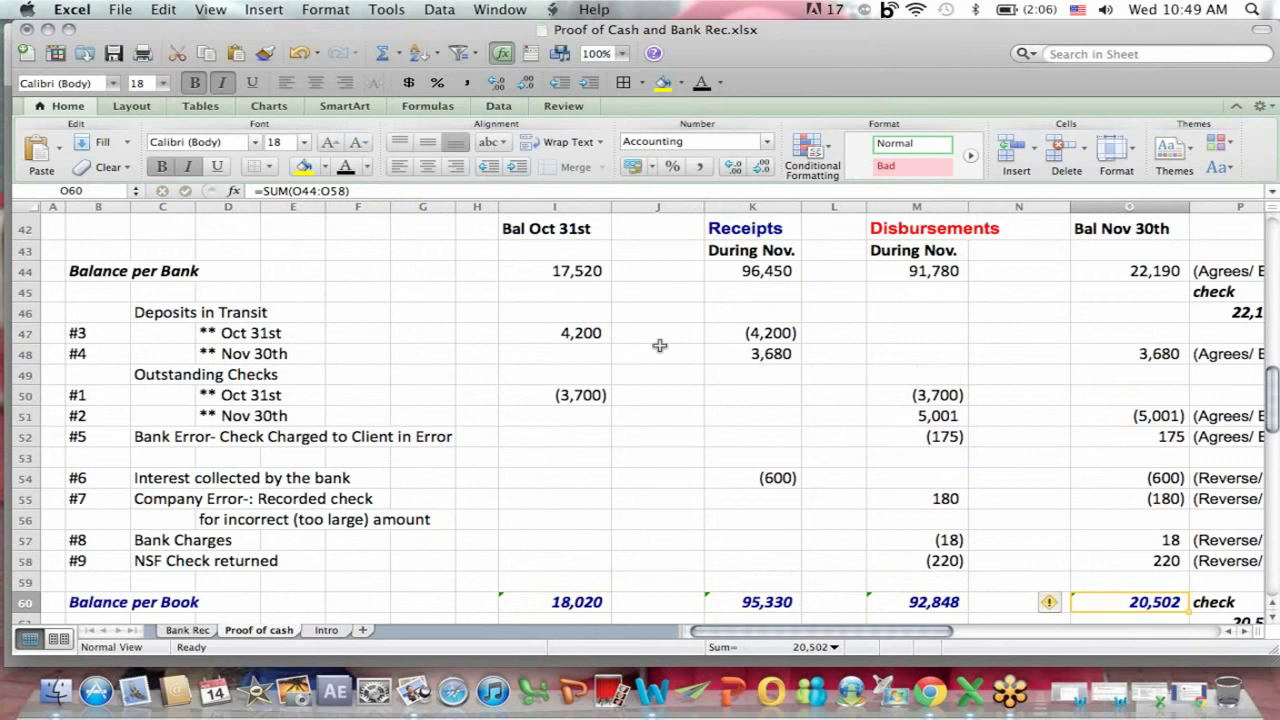
left_click(570, 272)
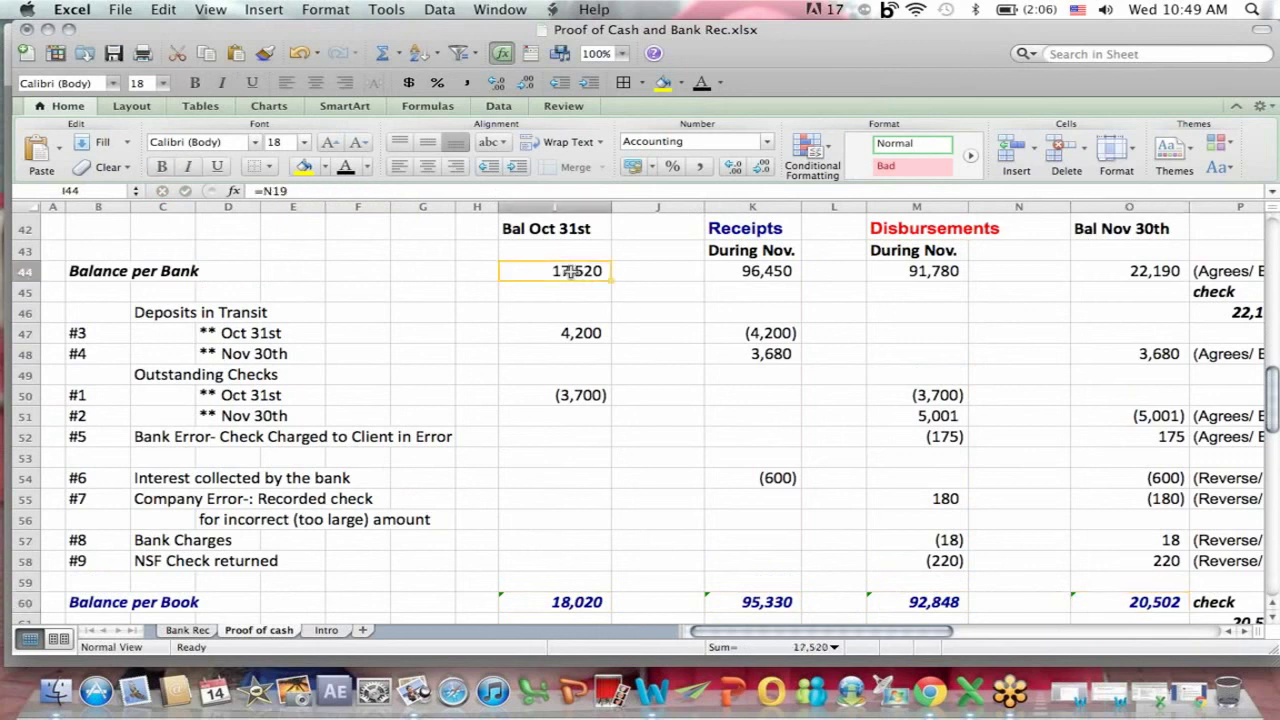
left_click(716, 265)
left_click(926, 276)
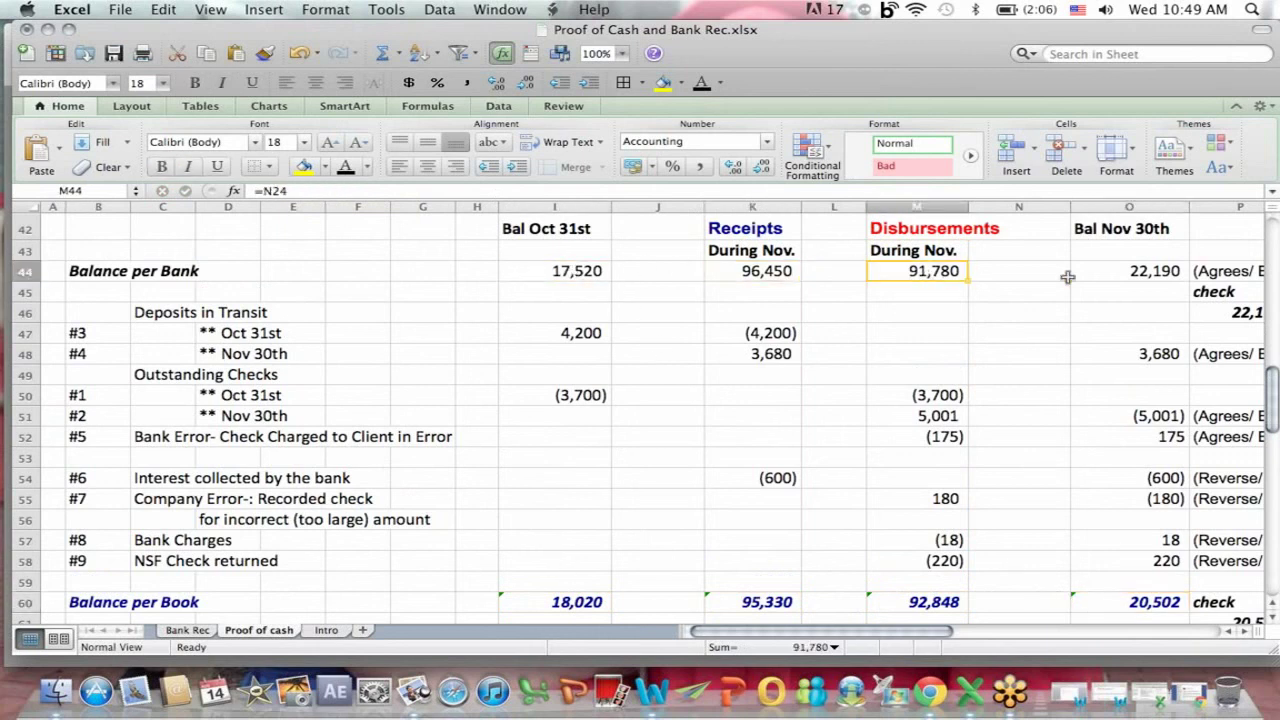
left_click(1160, 270)
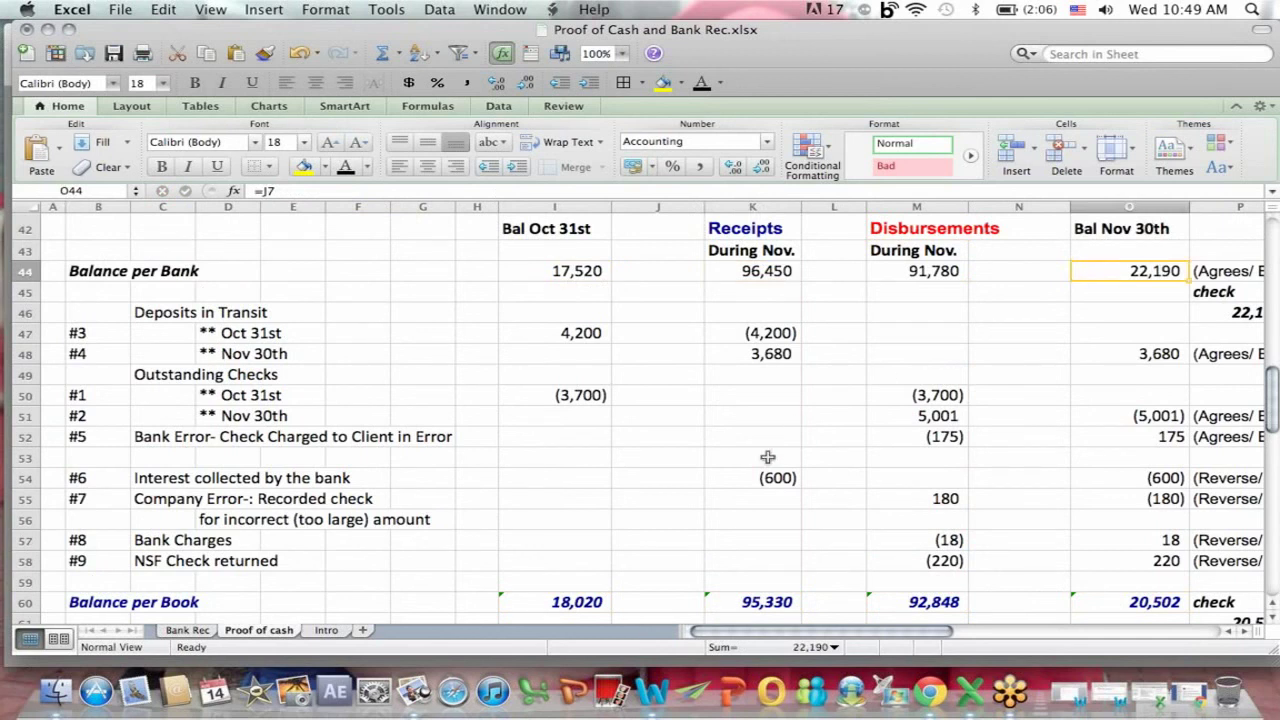
key("super+z")
key("super+z")
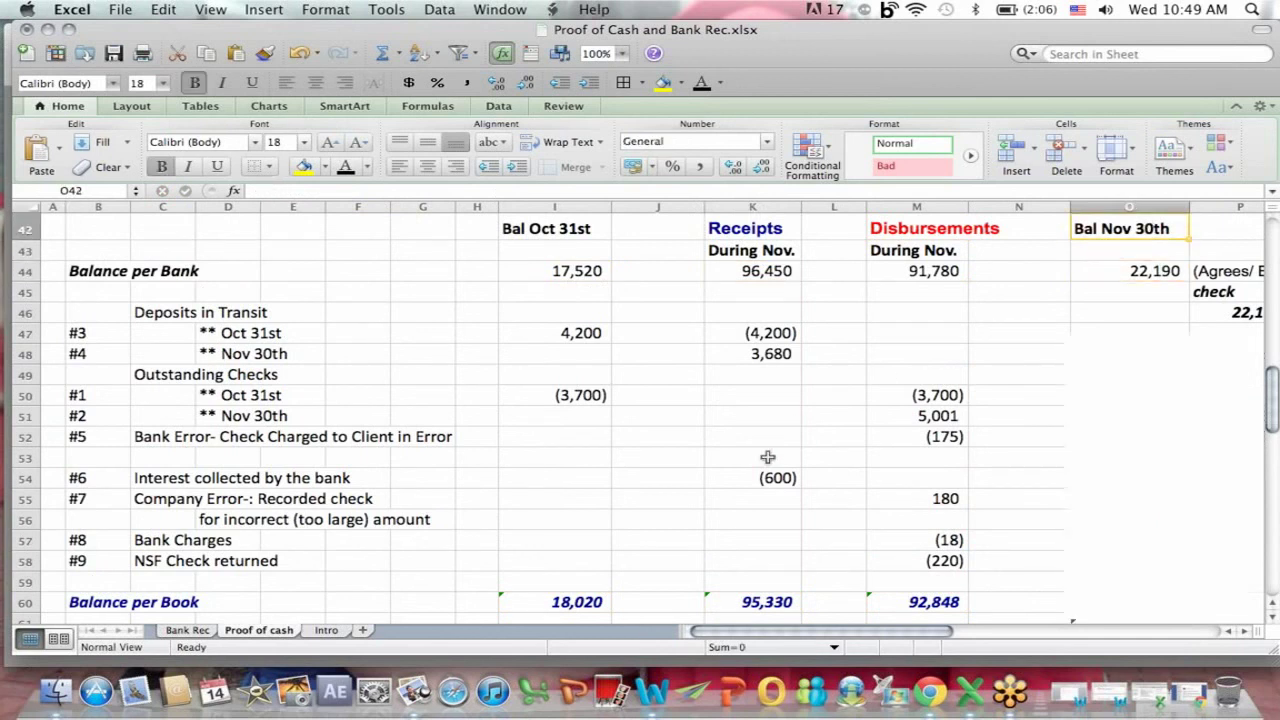
scroll(767, 456, "up", 8)
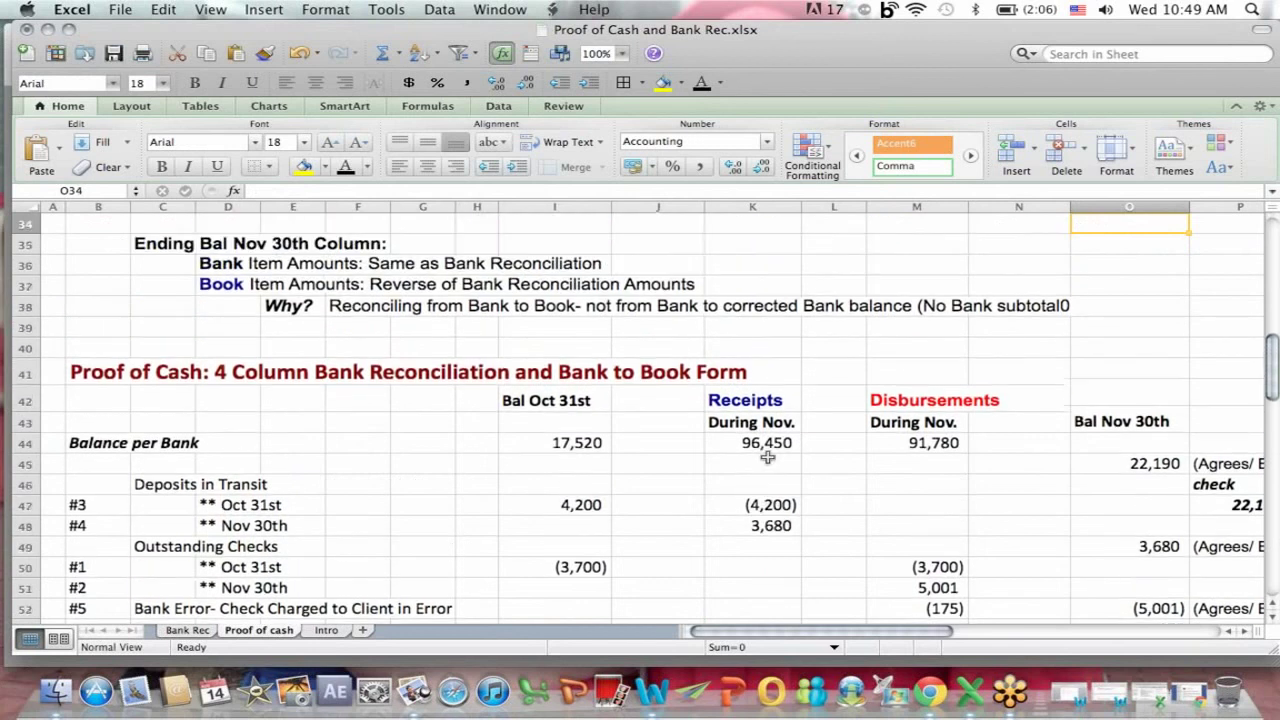
key("Up")
key("Up")
key("Up")
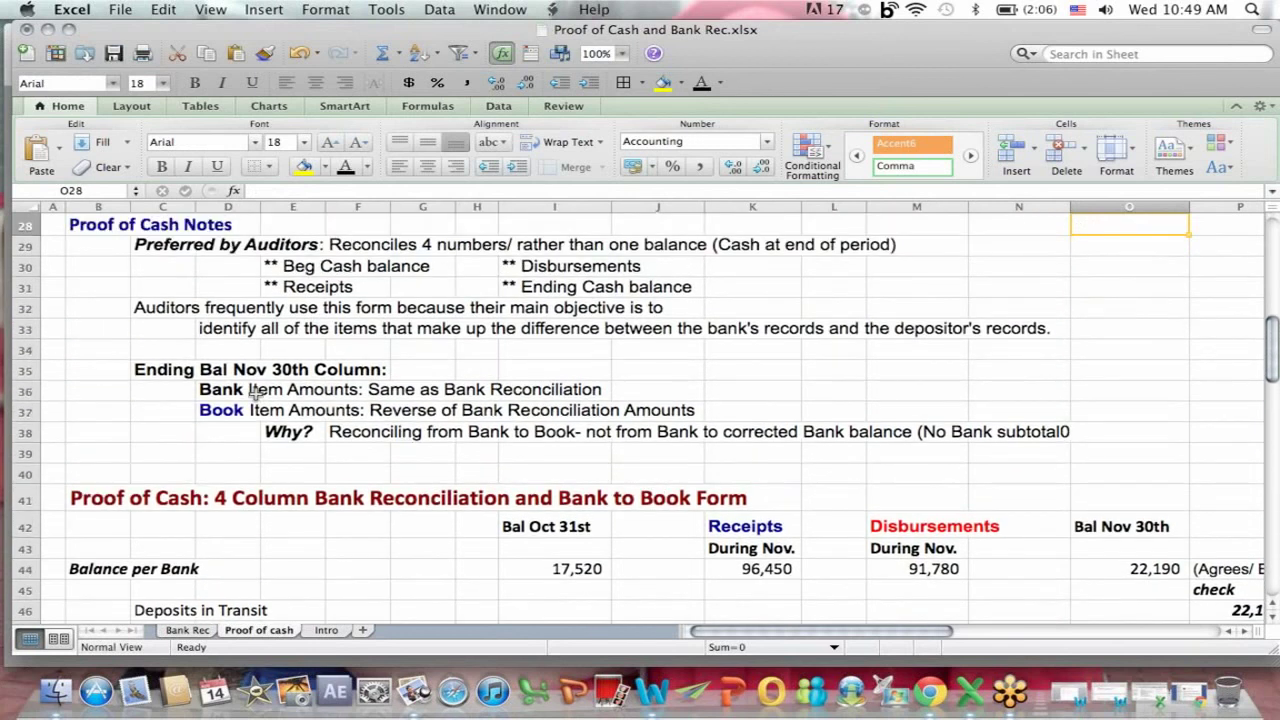
left_click_drag(180, 250, 463, 258)
left_click_drag(582, 246, 895, 244)
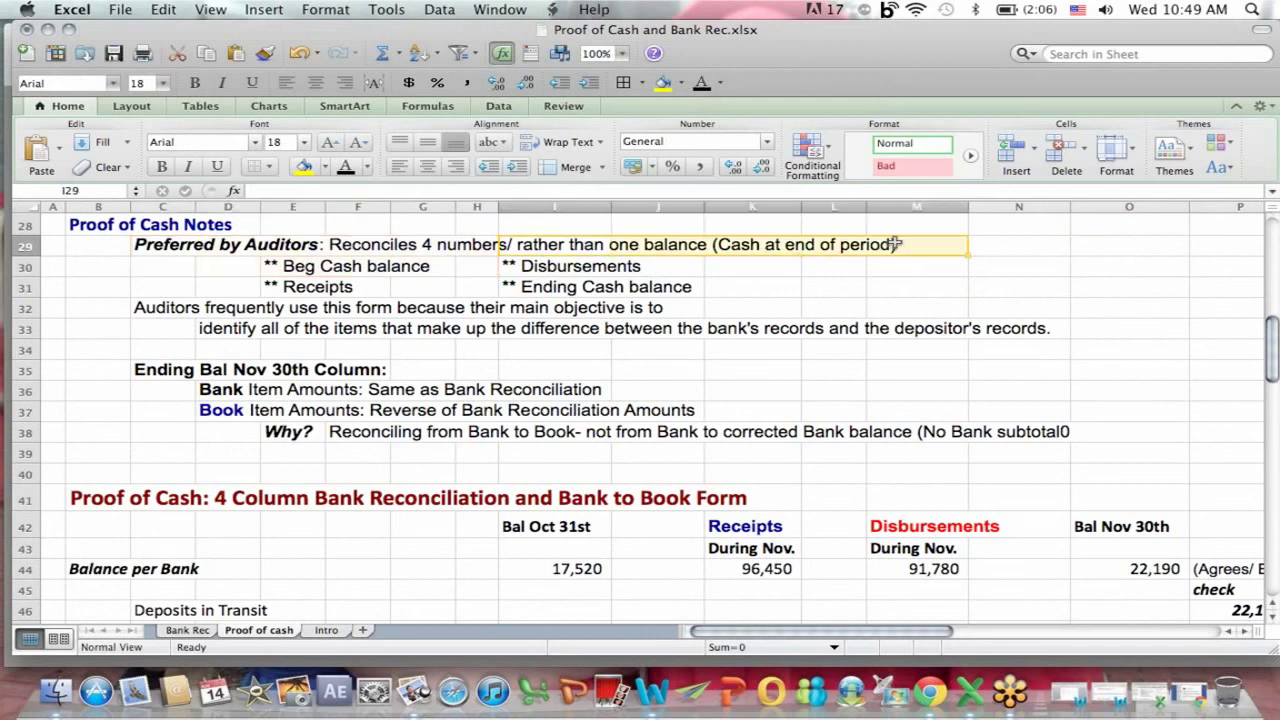
left_click(789, 288)
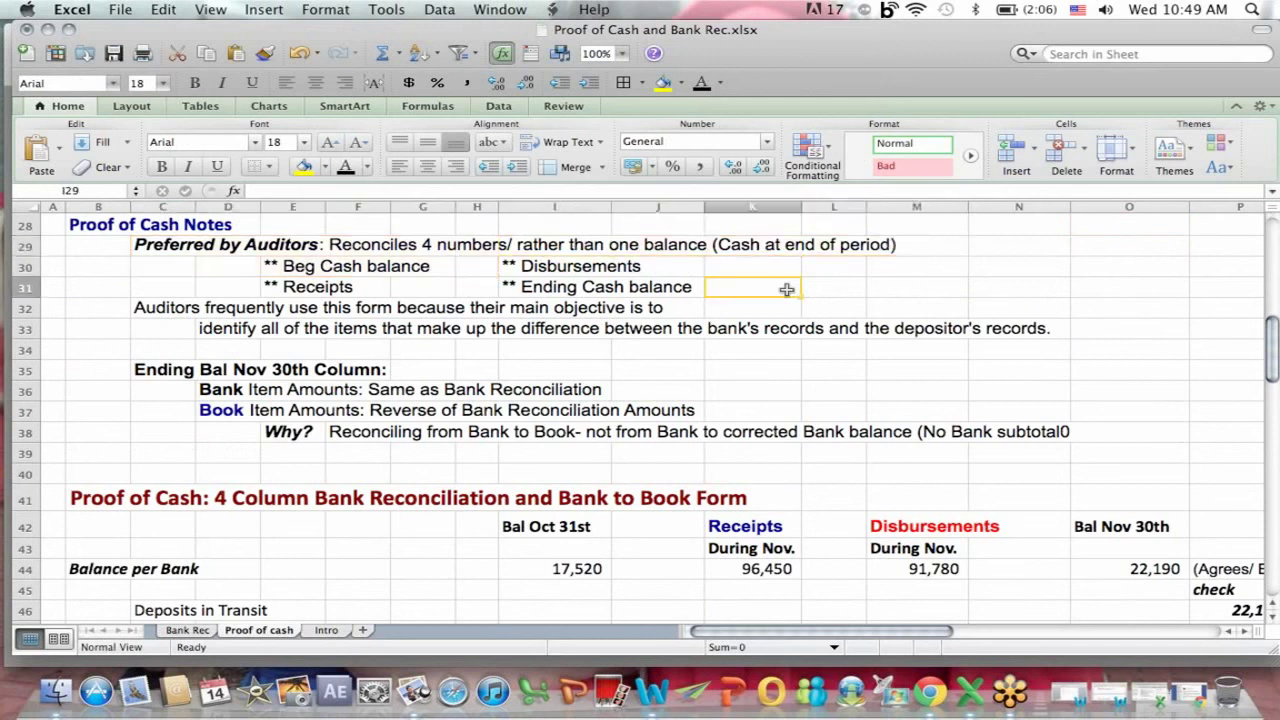
left_click_drag(266, 266, 690, 290)
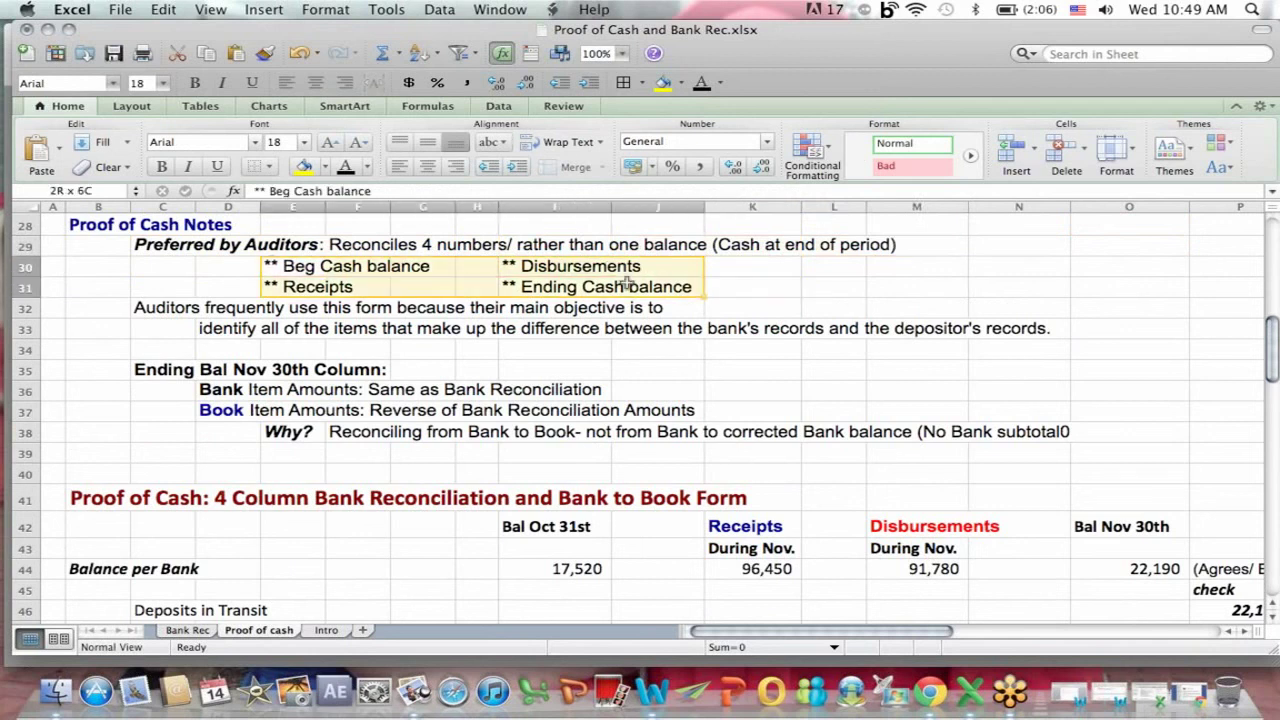
left_click(980, 522)
key("Down")
key("Down")
key("Down")
key("Down")
key("Down")
key("Down")
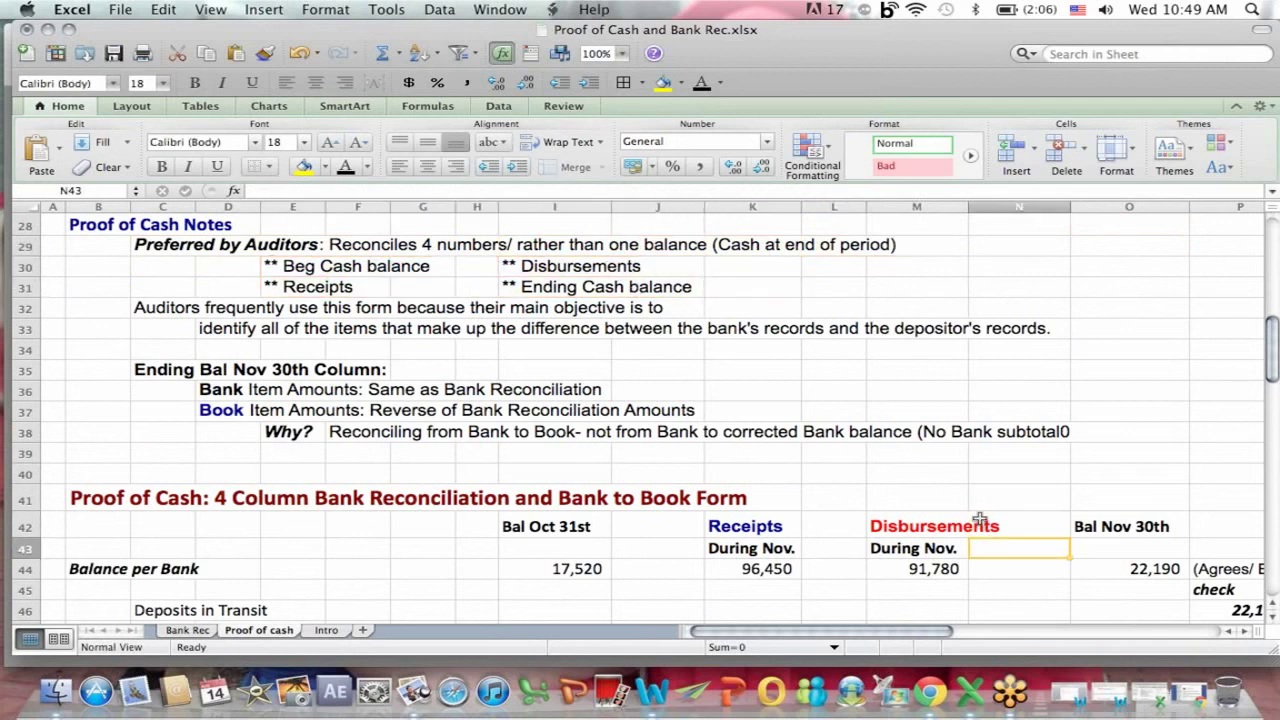
key("Down")
key("Down")
key("Down")
key("Down")
key("Down")
key("Down")
key("Down")
key("Down")
key("Down")
key("Down")
key("Down")
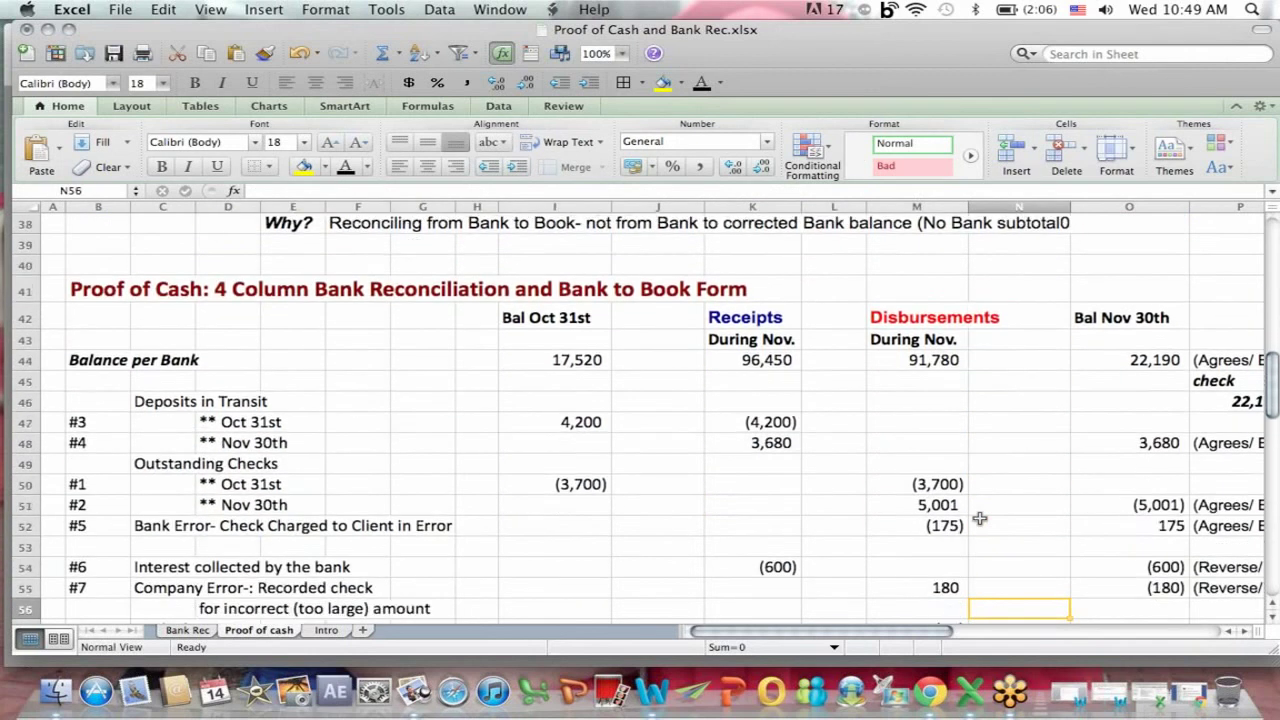
- Select J42:P44, scroll the sheet back left, and restore the Chrome window from the Dock
left_click_drag(655, 250, 908, 286)
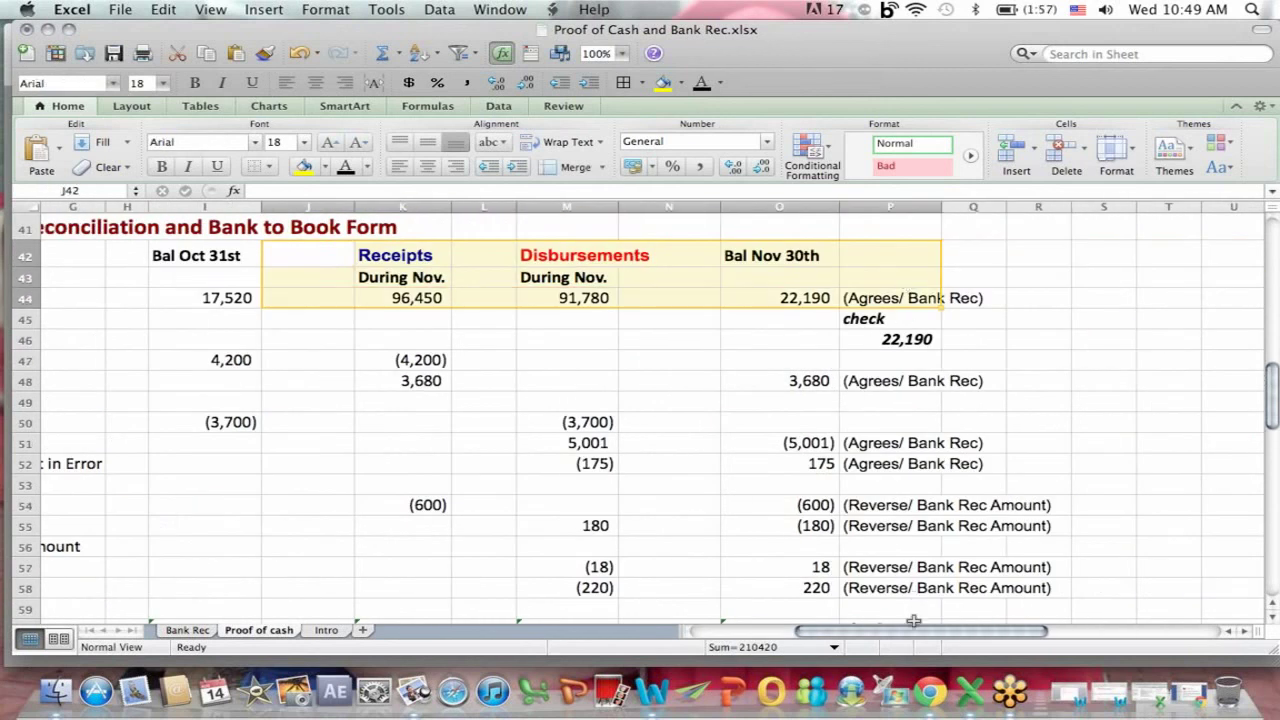
left_click_drag(916, 632, 689, 632)
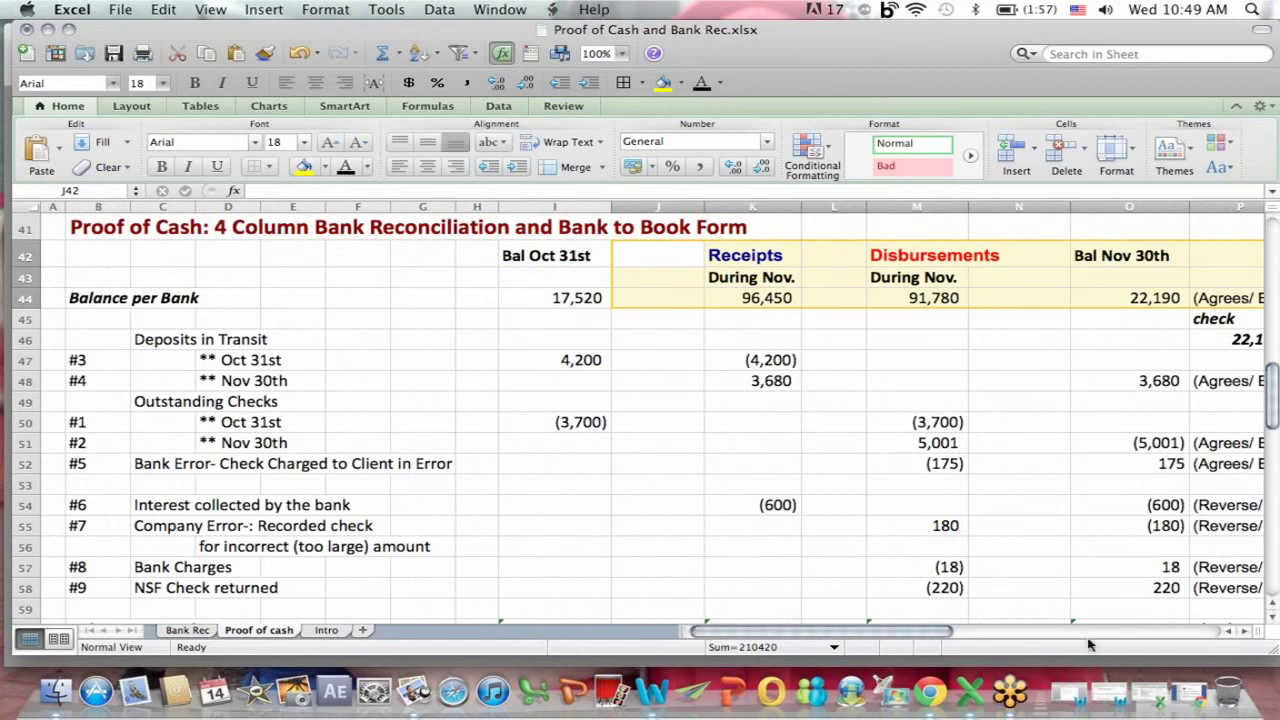
left_click(1190, 698)
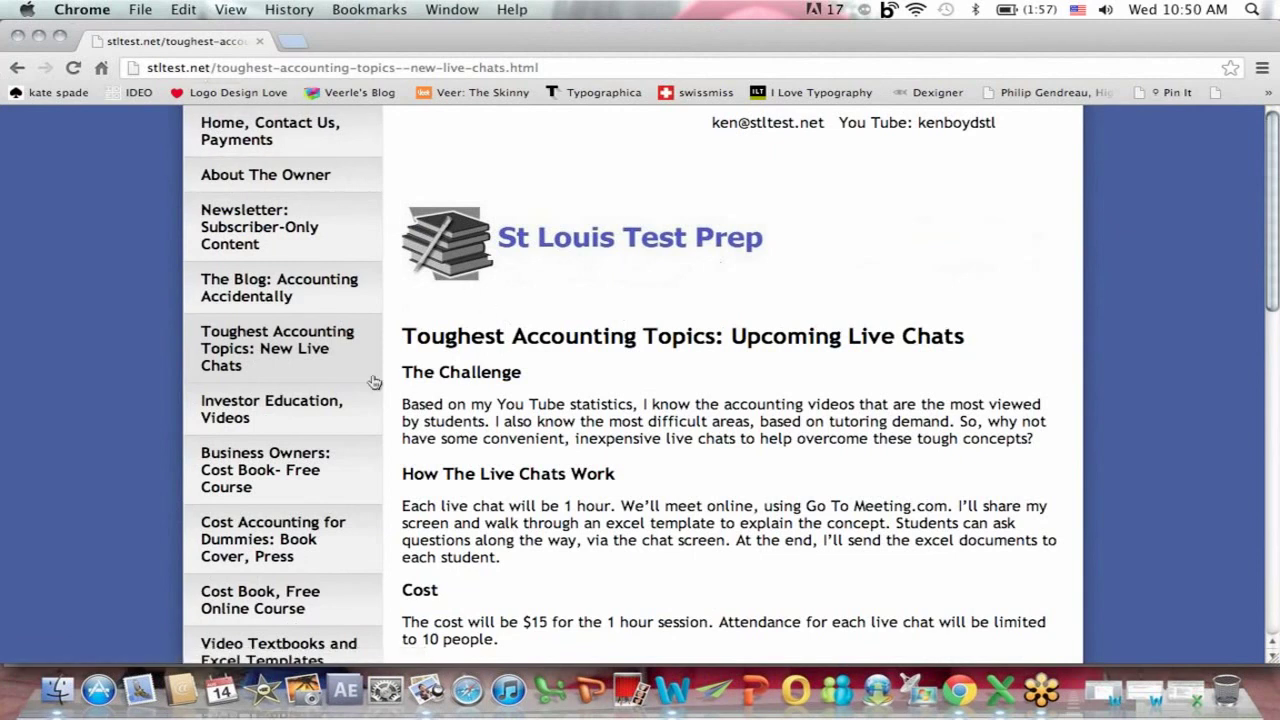
- Go from the live chats page to the 'Cost Accounting for Dummies' book cover page and scroll down
left_click_drag(1275, 122, 1236, 302)
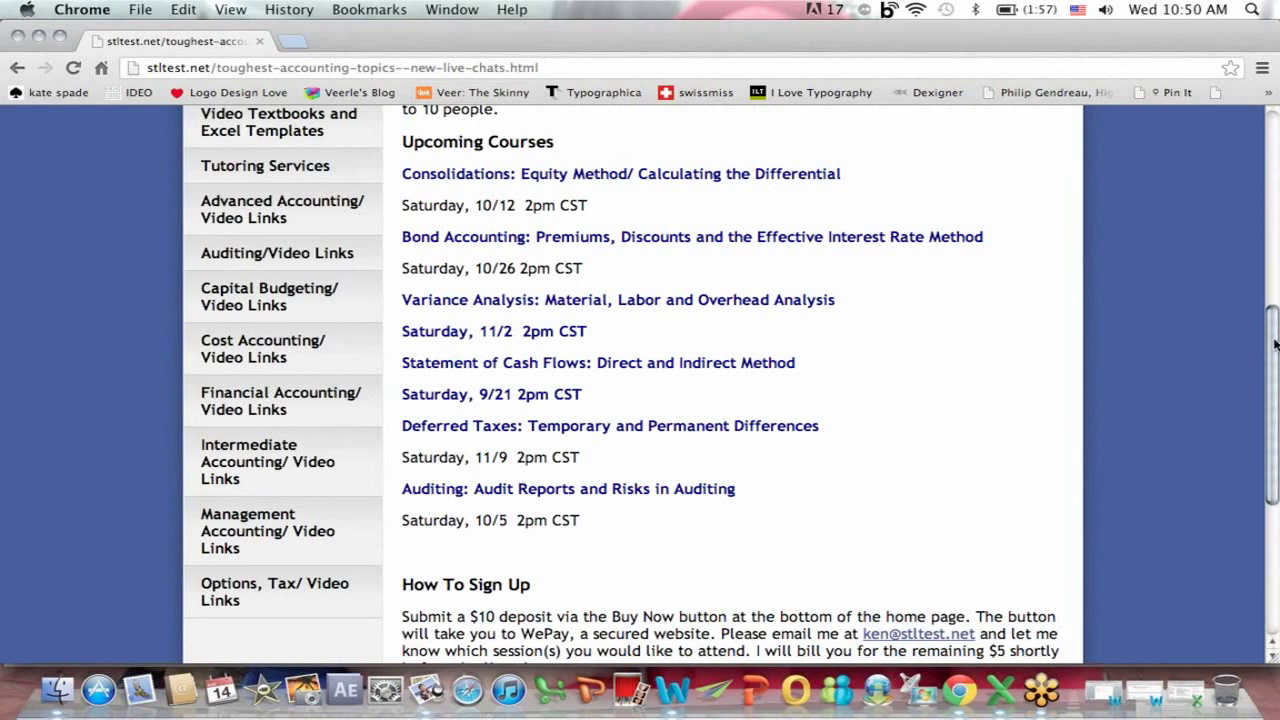
left_click_drag(1271, 327, 1271, 199)
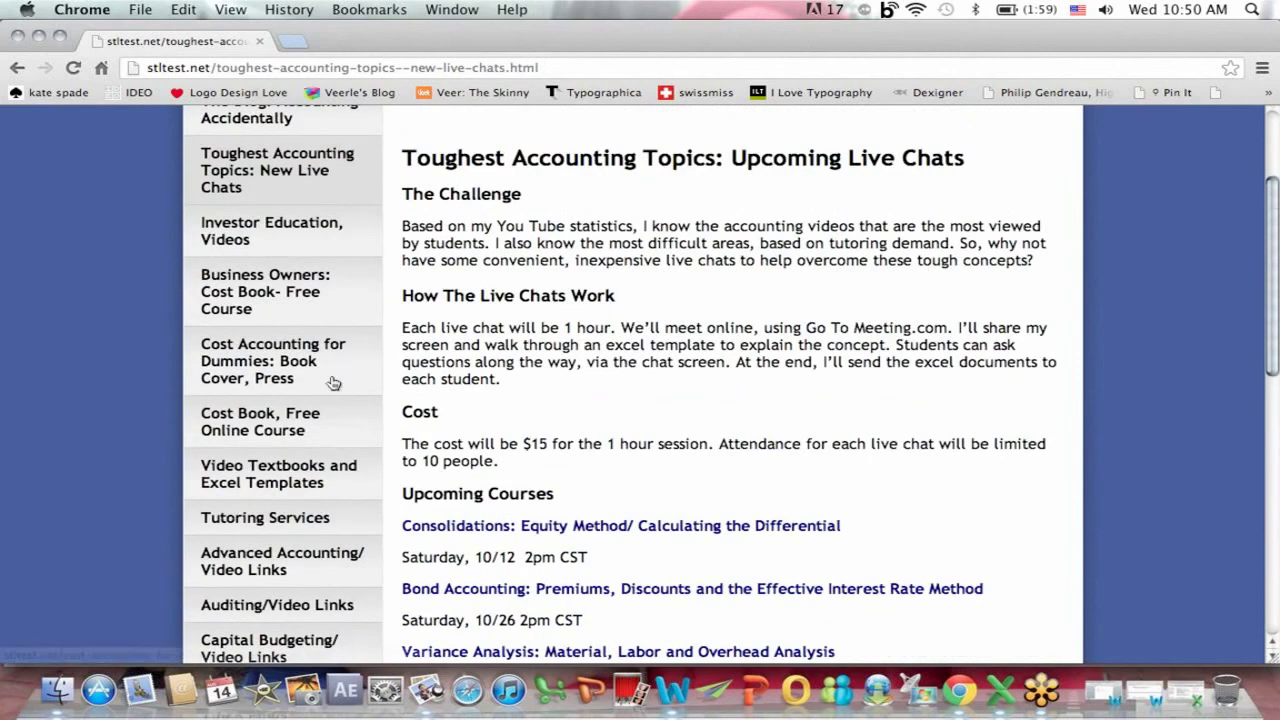
left_click(284, 356)
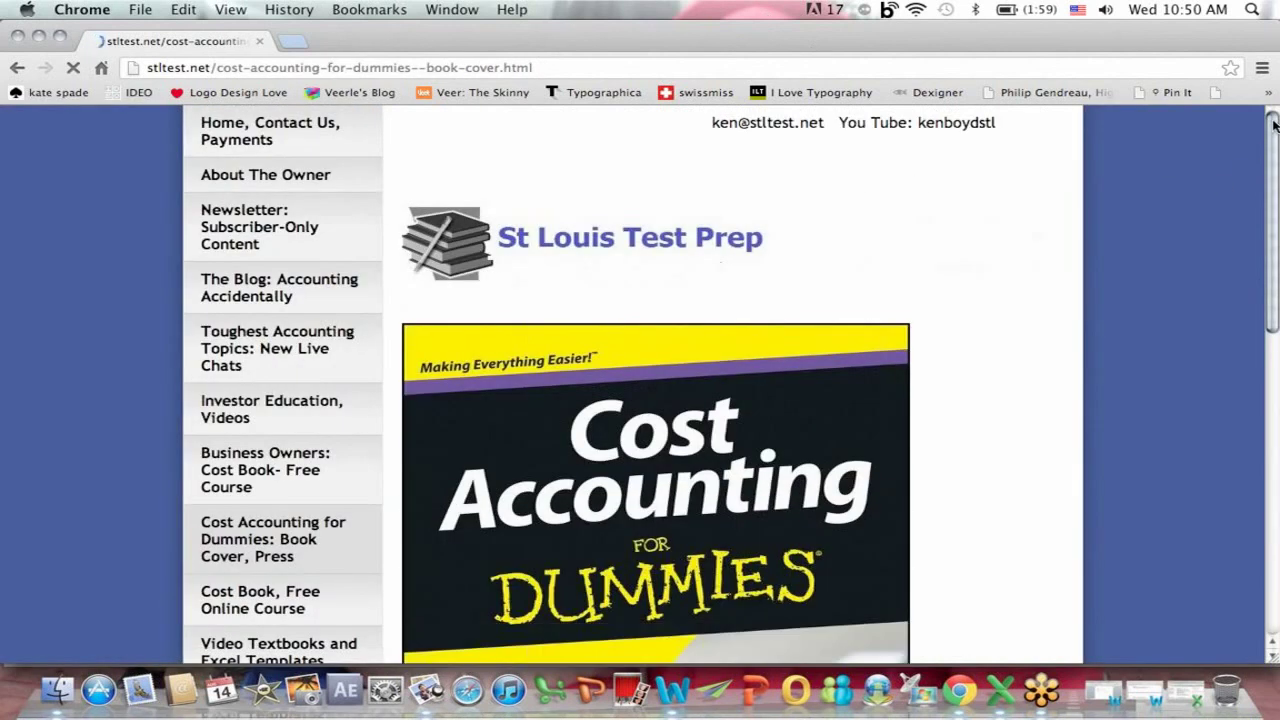
left_click_drag(1268, 152, 1277, 228)
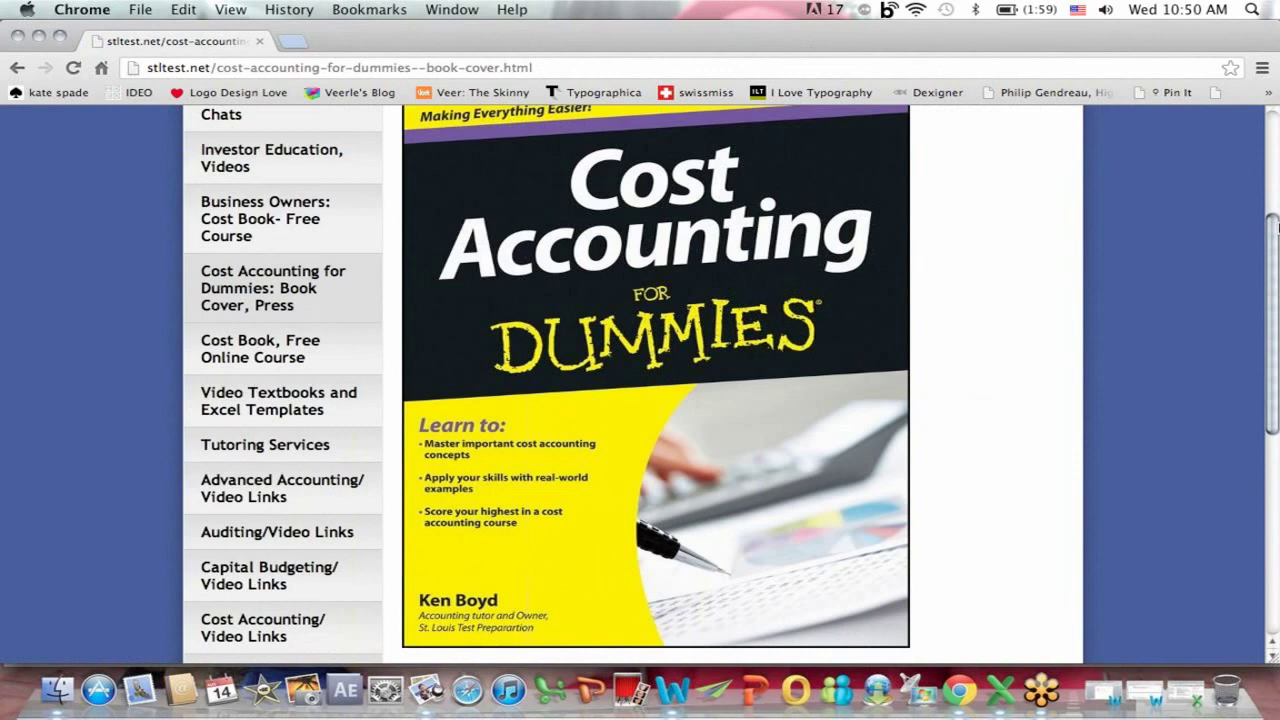